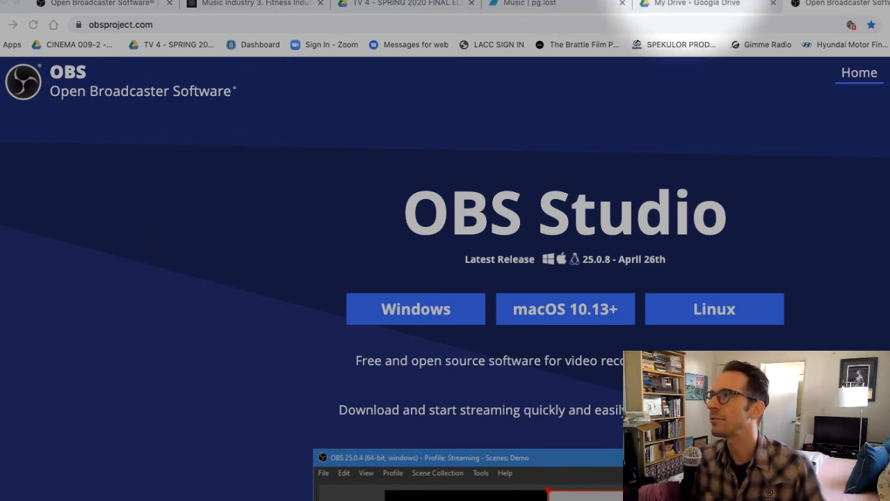
Step: Open streamlabs.com in a new browser tab
left_click(795, 26)
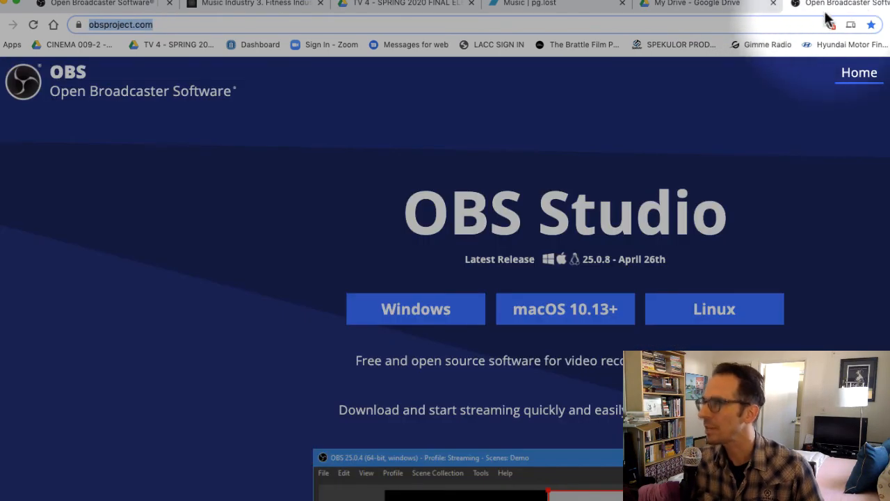
key("super+t")
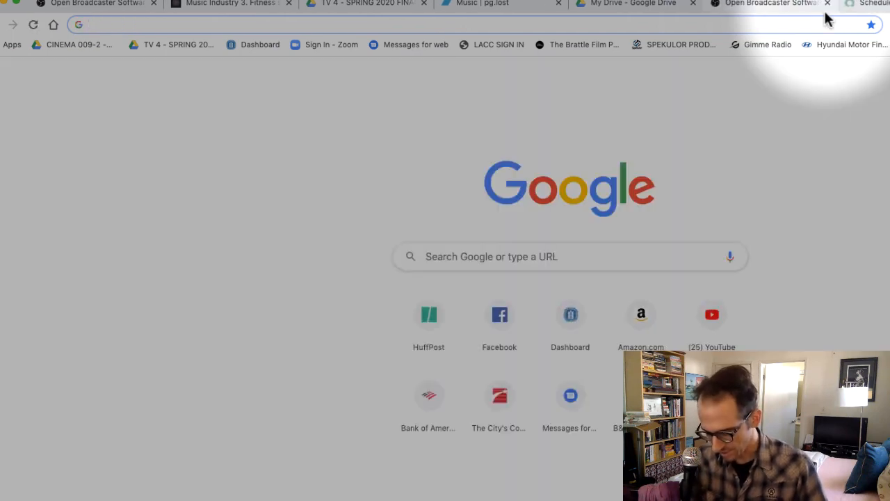
type("streamlabks.")
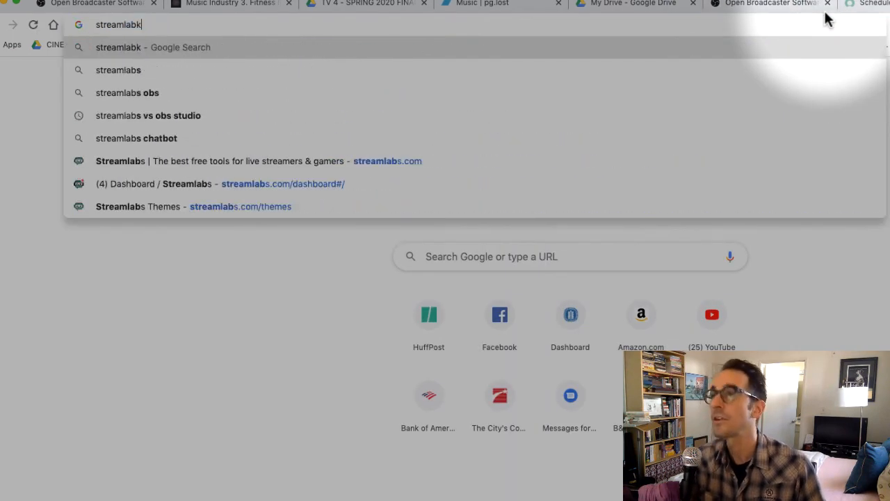
key("BackSpace")
key("BackSpace")
key("BackSpace")
key("BackSpace")
type("bs.com")
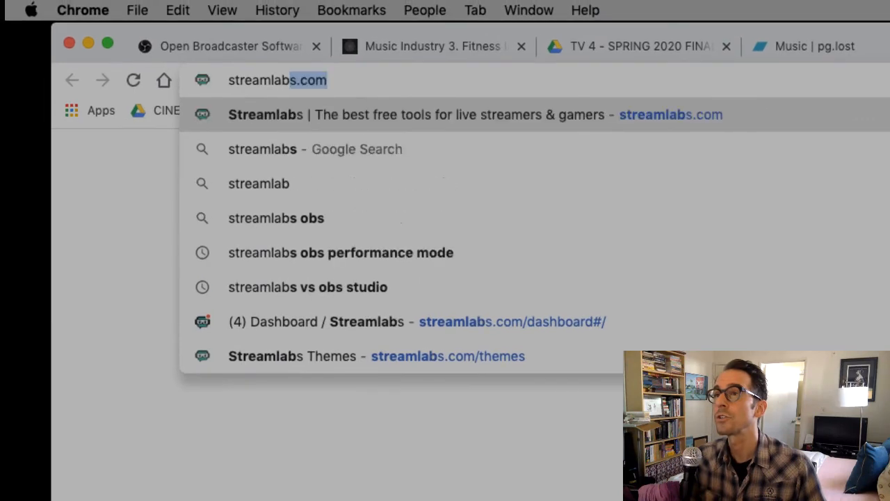
key("Return")
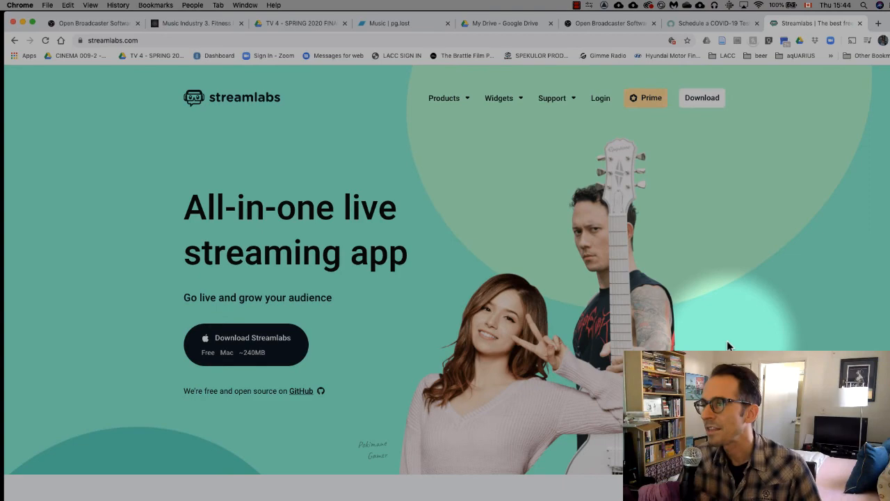
Step: Look through the feature sections of the Streamlabs home page and return to the OBS Studio site
scroll(726, 342, "down", 5)
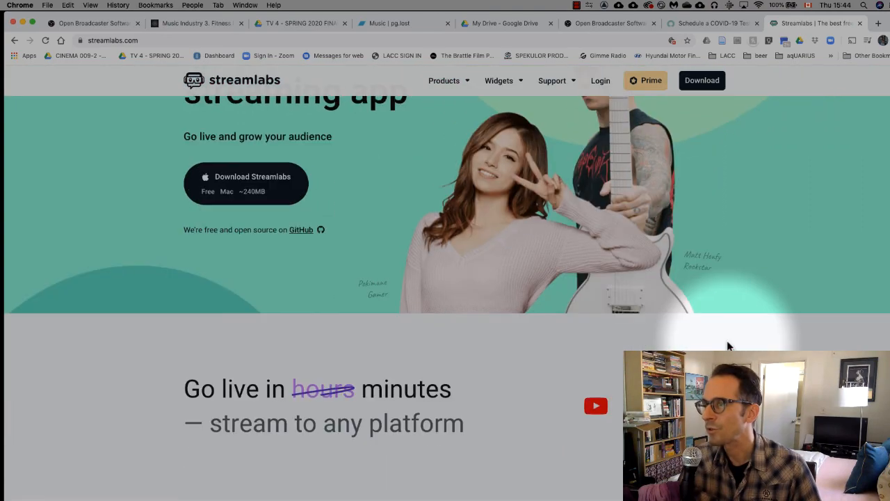
scroll(726, 340, "down", 8)
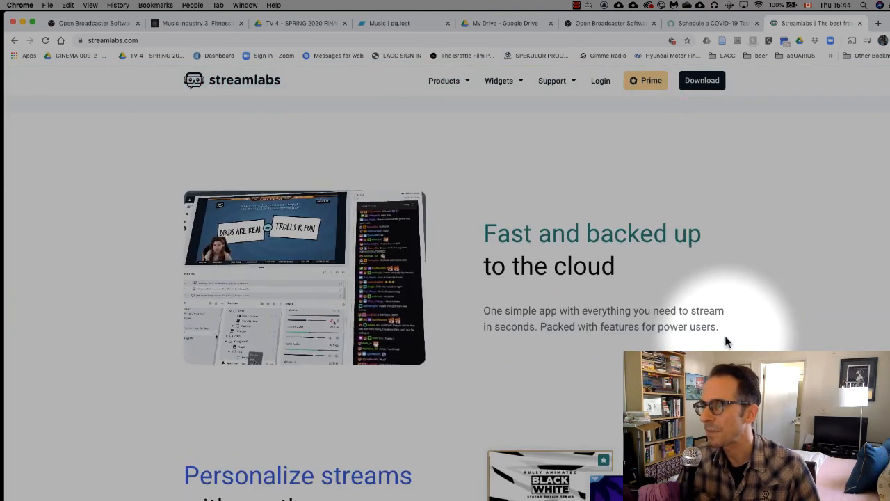
scroll(721, 337, "down", 6)
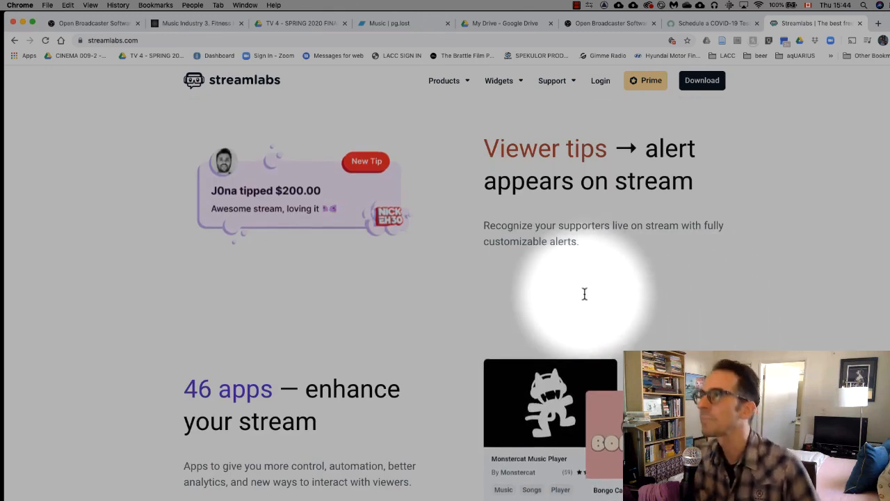
left_click(609, 23)
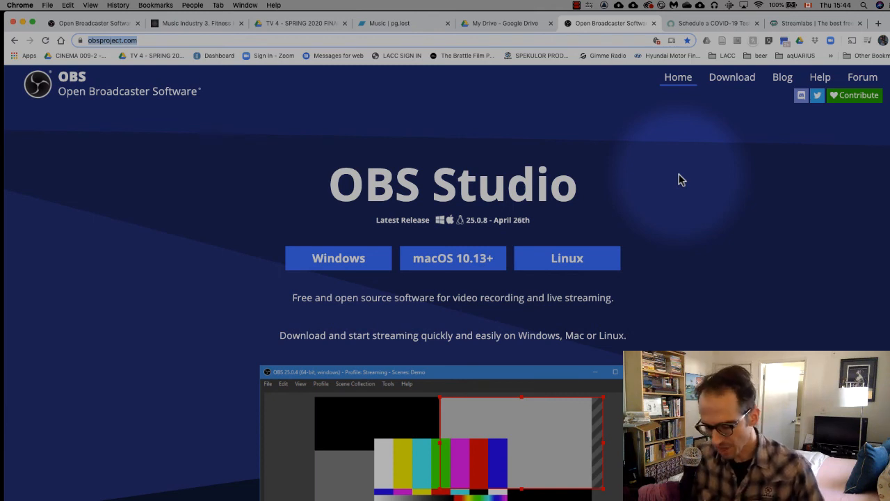
Step: Open the TVU Producer page at tvunetworks.com/products/tvu-producer/ in a new browser tab
key("super+t")
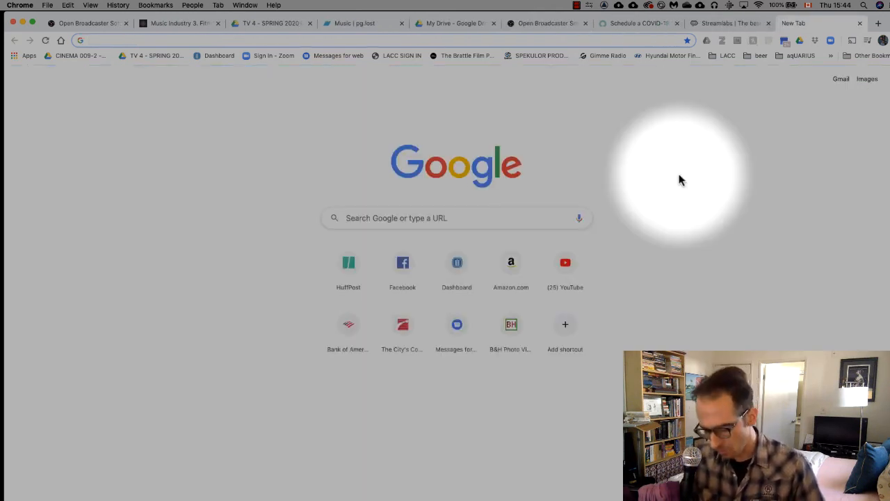
type("tbu")
key("BackSpace")
key("BackSpace")
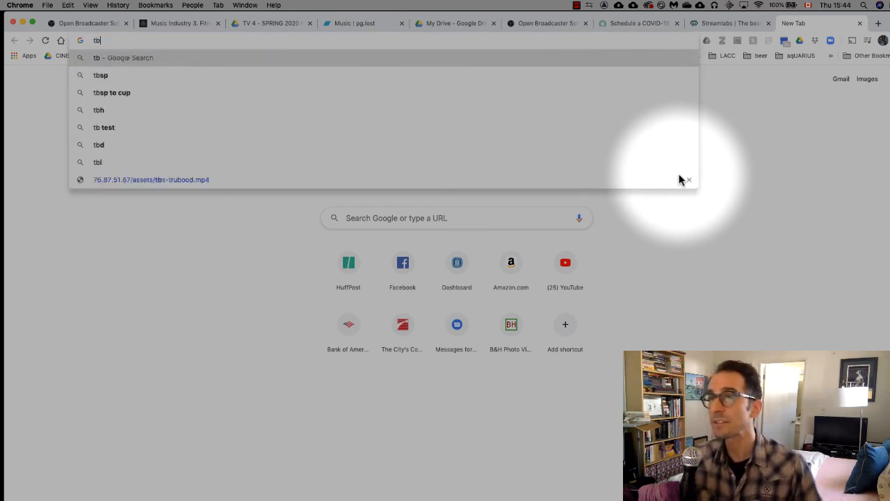
type("v")
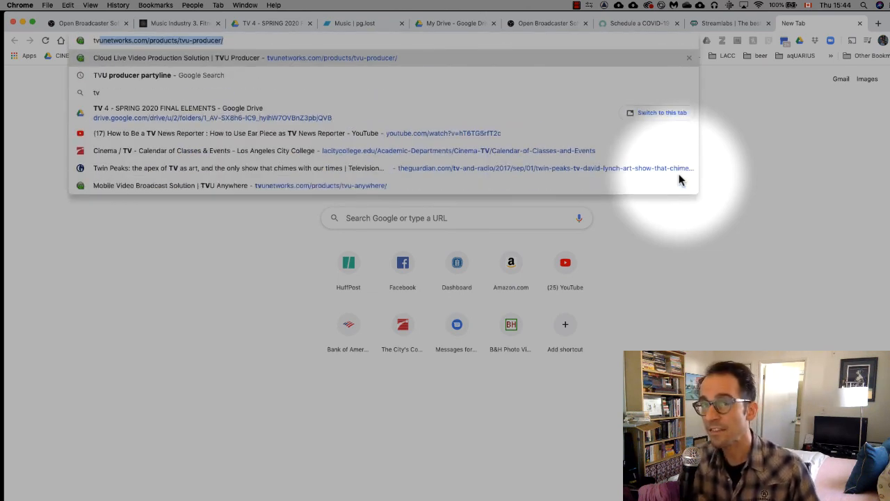
key("Return")
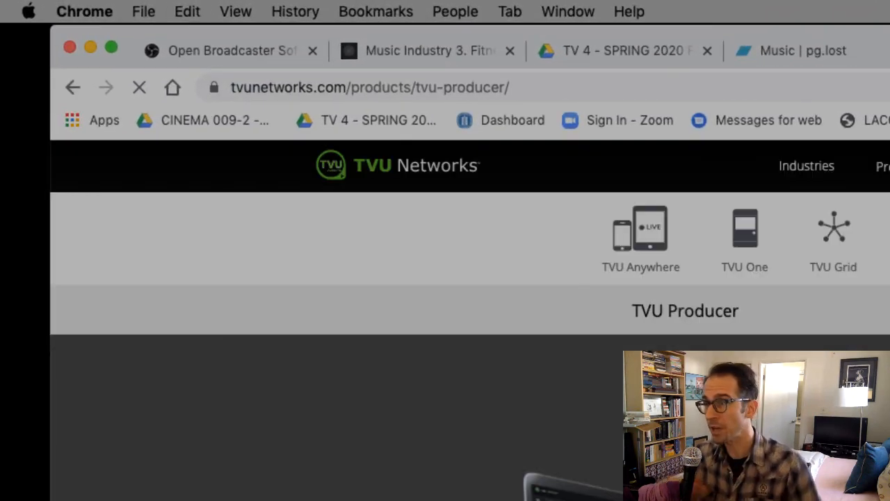
Step: Go to the TVU Networks home page, open the TVU Anywhere product page and look over its customer stories
left_click(408, 179)
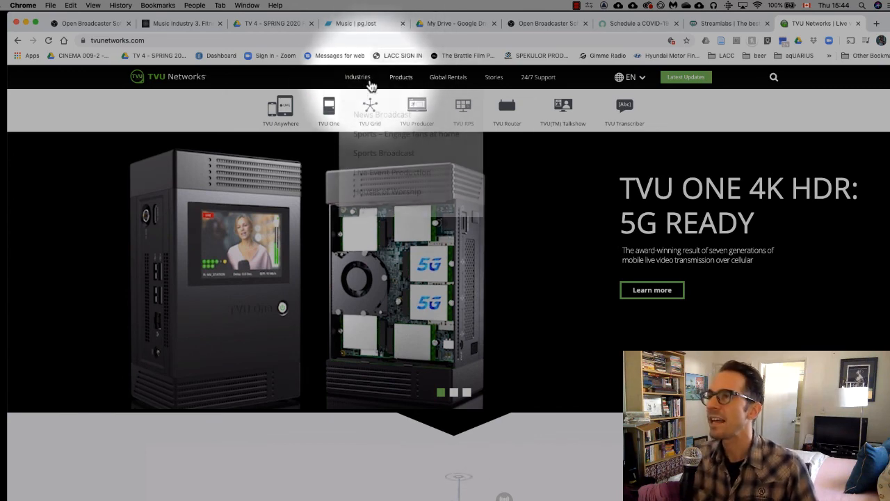
left_click(283, 111)
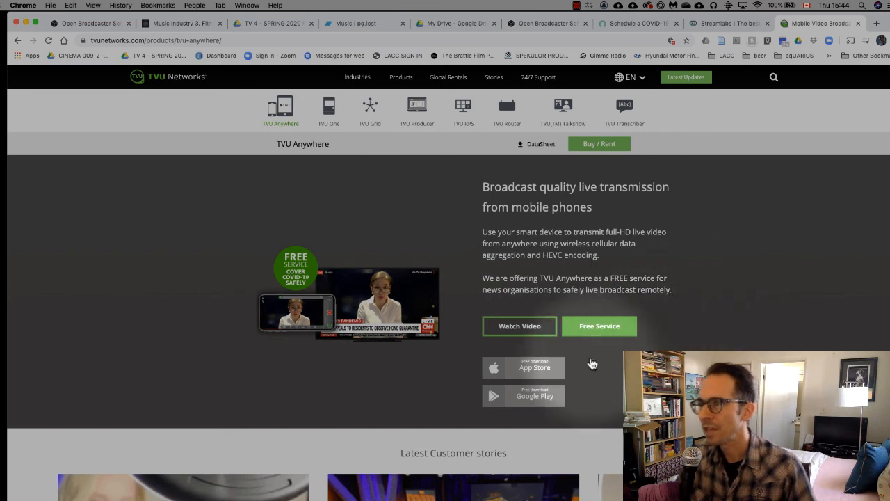
scroll(593, 353, "down", 5)
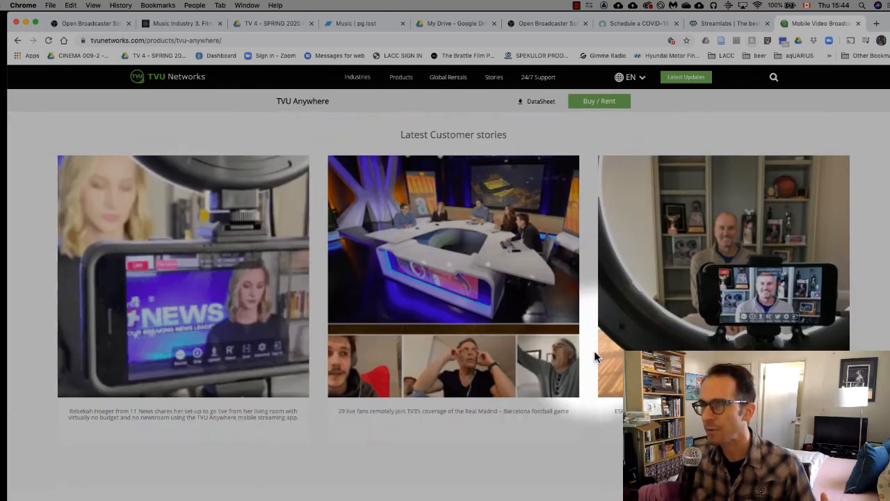
scroll(596, 344, "down", 1)
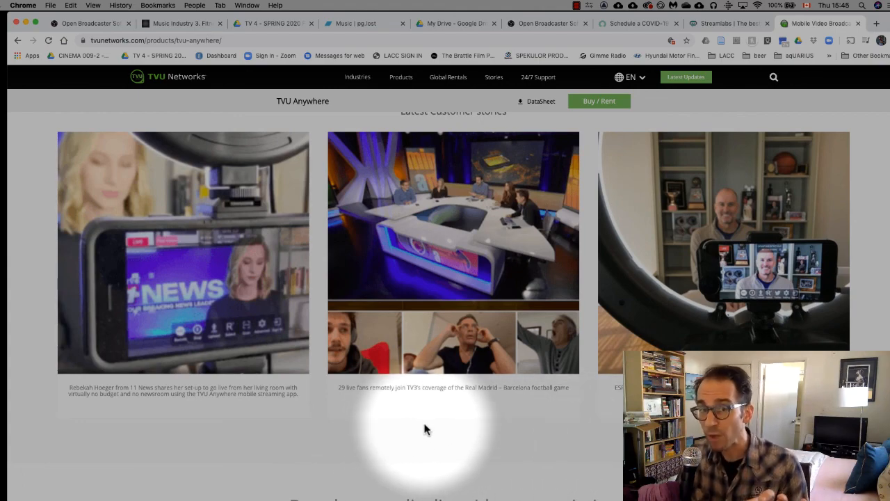
scroll(423, 424, "up", 5)
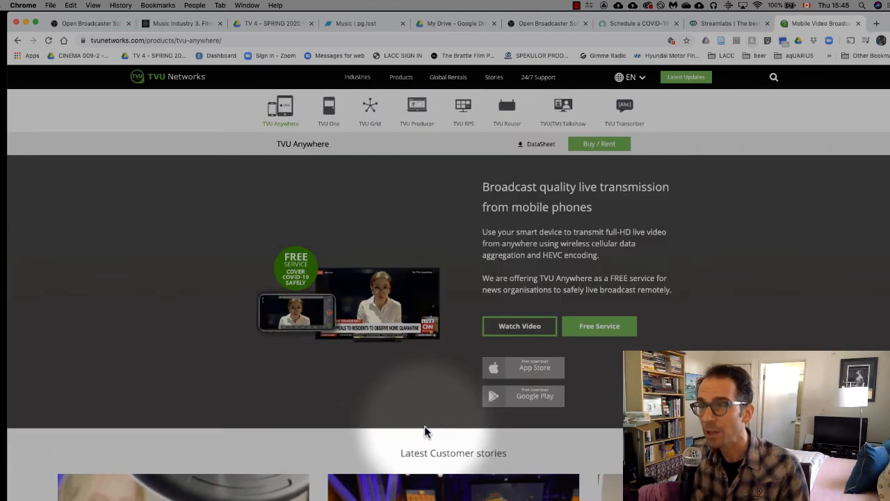
Step: Compare the introductions of TVU Producer and TVU Anywhere, finishing on the TVU Producer page
left_click(416, 114)
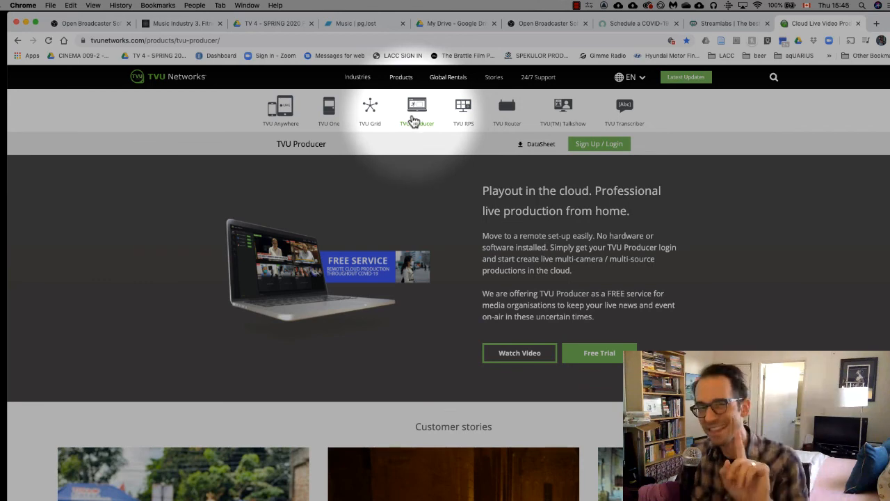
left_click(283, 114)
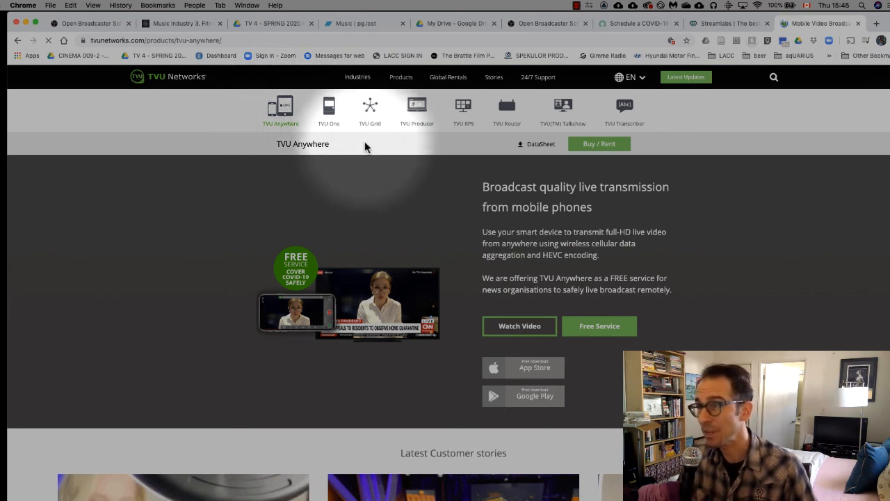
left_click(416, 113)
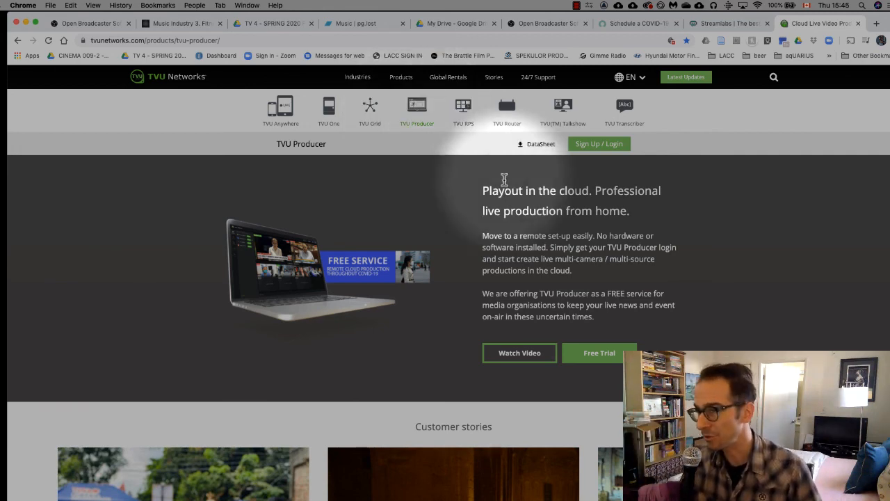
Step: Examine the TVU Producer page's customer stories, interface preview, compatible video sources and live stream switching section, ending back at its start
scroll(438, 265, "down", 4)
scroll(434, 266, "down", 5)
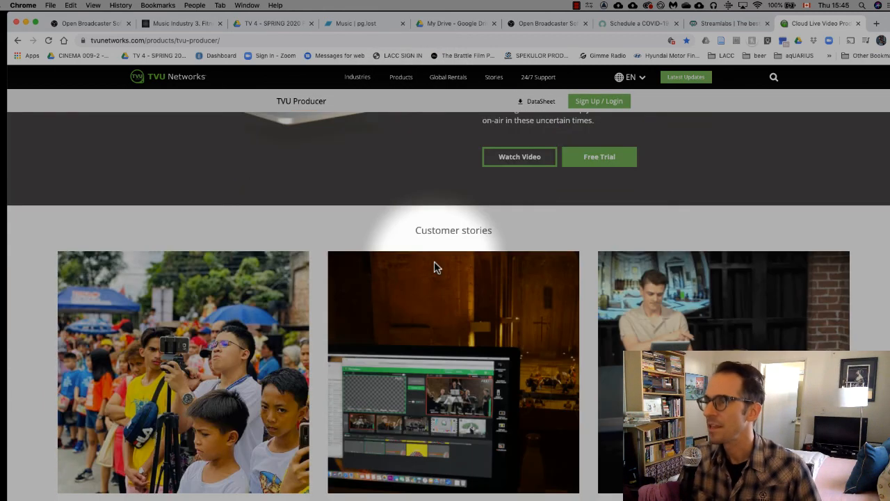
scroll(435, 269, "down", 9)
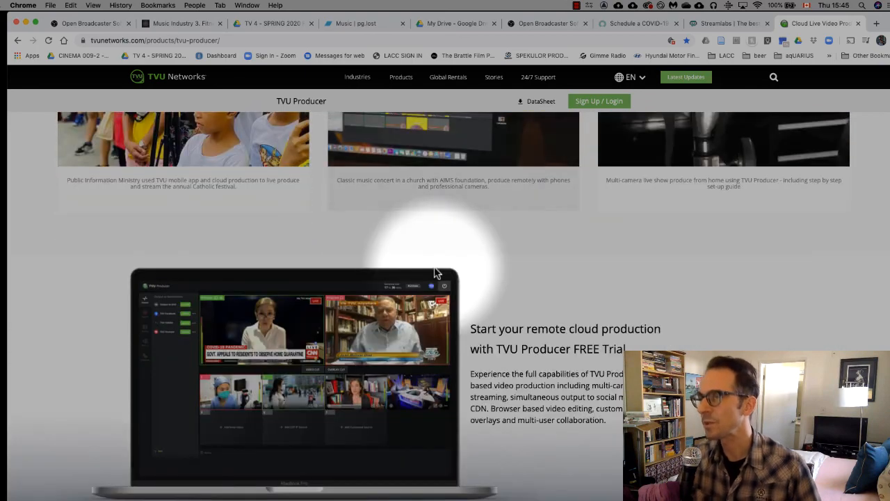
scroll(435, 275, "down", 6)
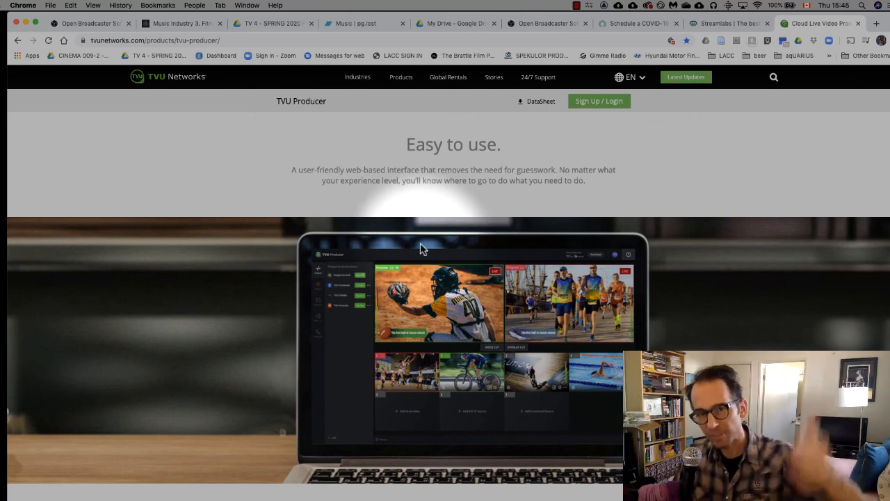
scroll(381, 333, "down", 5)
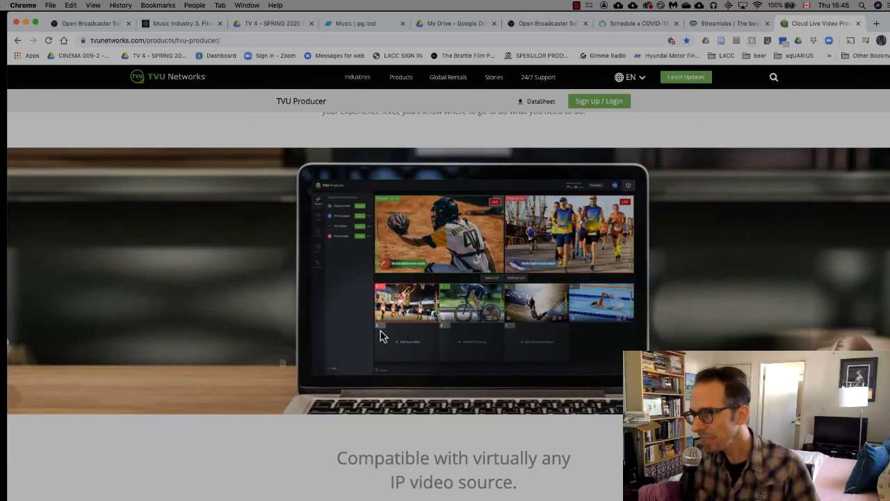
scroll(379, 334, "down", 3)
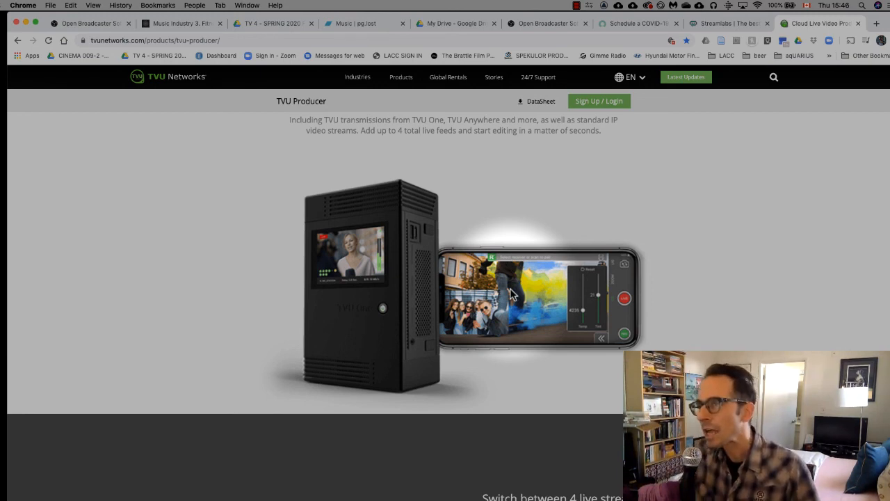
scroll(500, 300, "down", 5)
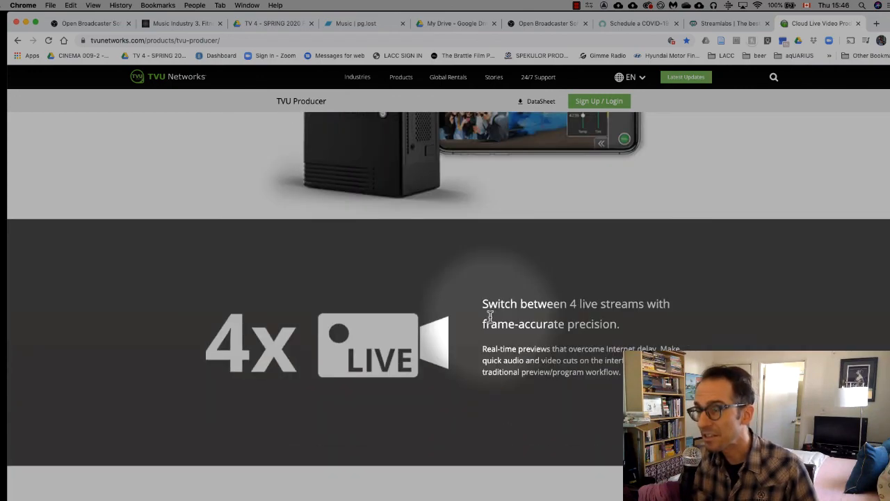
scroll(489, 317, "down", 4)
scroll(490, 317, "up", 10)
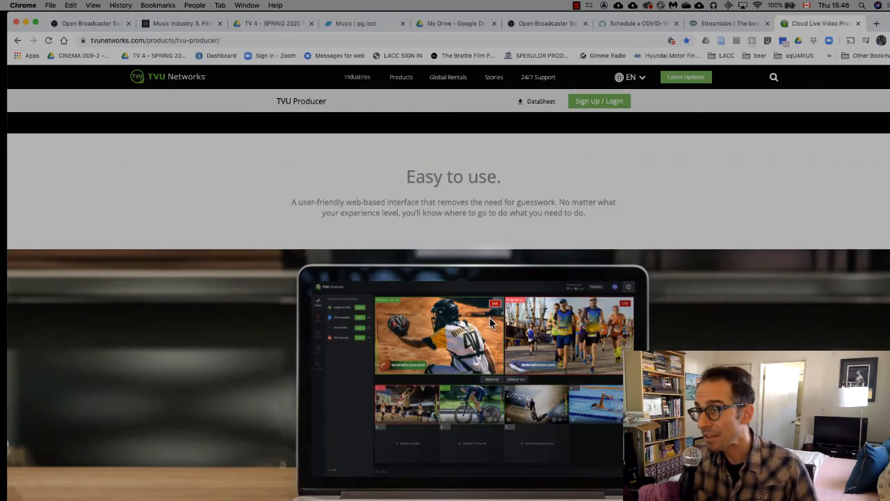
scroll(489, 317, "up", 15)
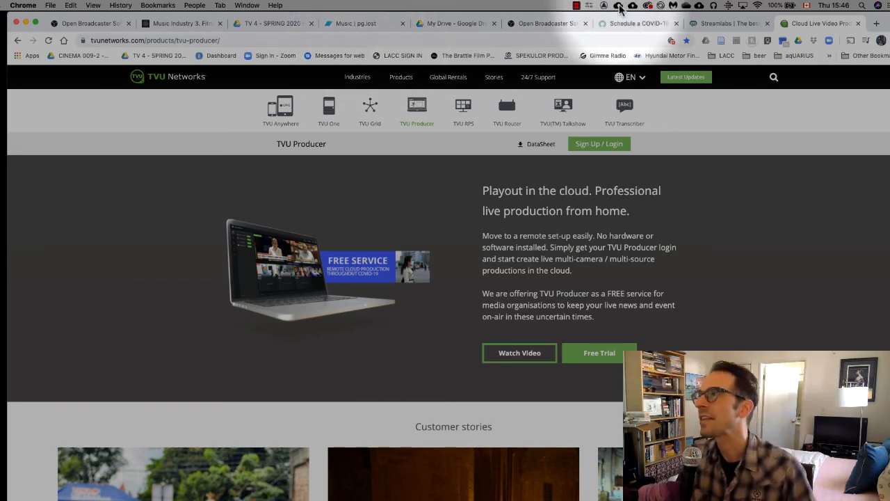
Step: Compare the OBS Studio home page with the TVU Producer page's customer stories and free trial section, ending on the OBS site
left_click(556, 26)
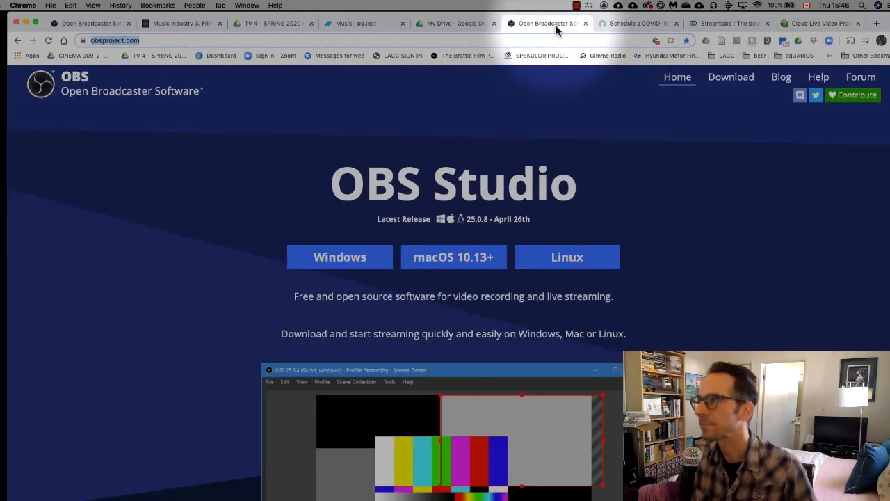
left_click(813, 25)
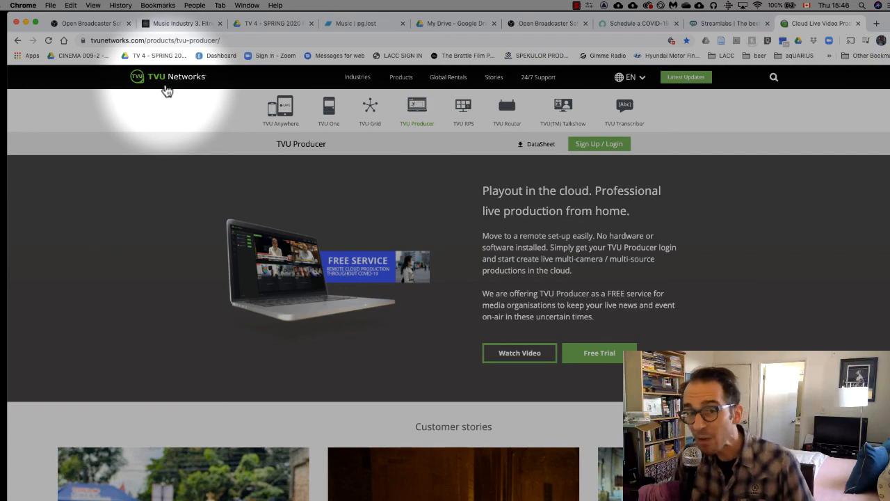
scroll(402, 310, "down", 3)
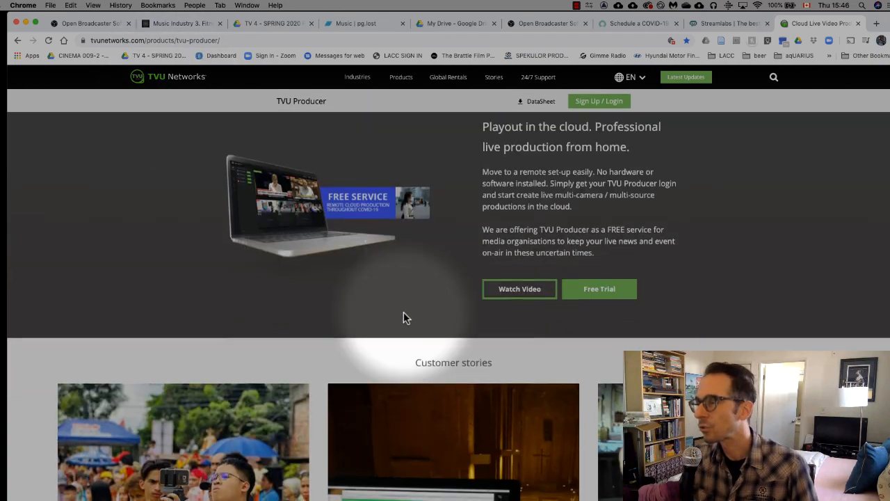
scroll(401, 309, "down", 10)
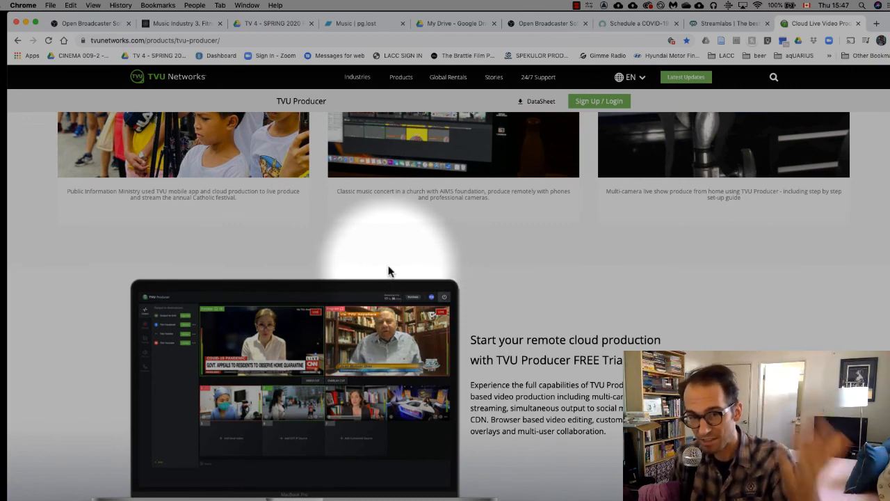
scroll(396, 278, "up", 15)
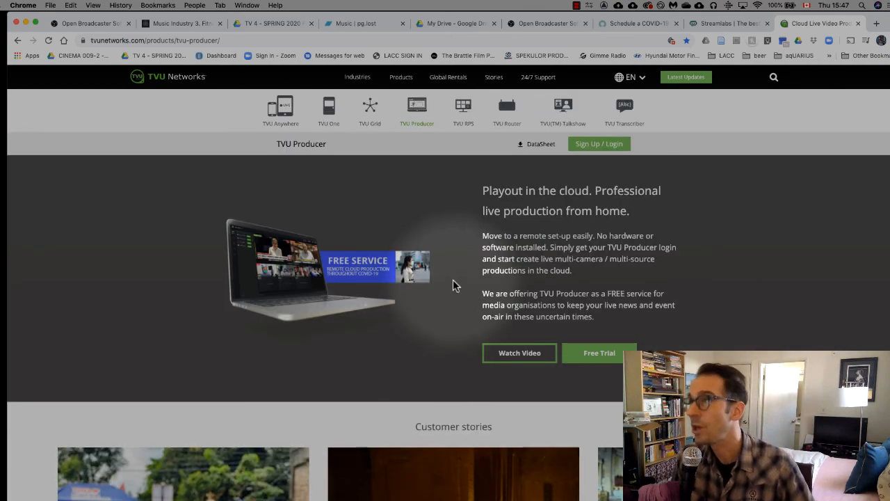
left_click(546, 23)
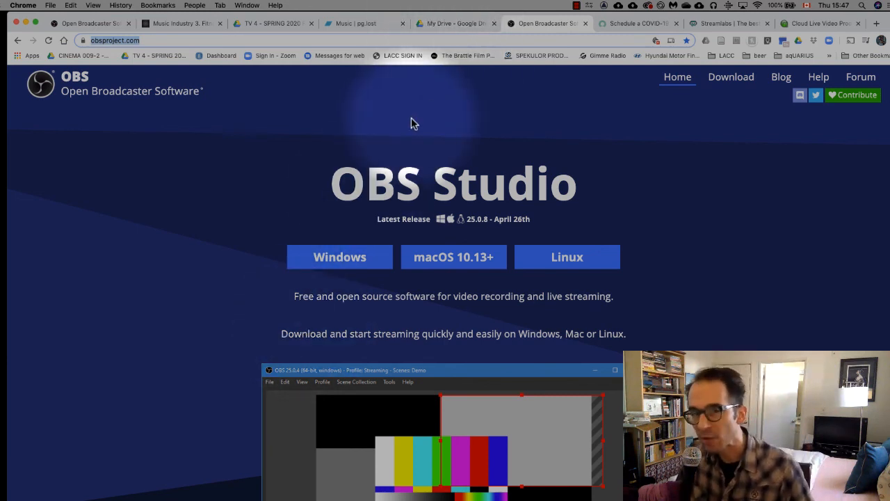
Step: Open the OBS SCENES AND SOURCES DOWNLOAD folder within the TV 4 - SPRING 2020 FINAL ELEMENTS folder on Google Drive, rechecking the OBS site
left_click(465, 29)
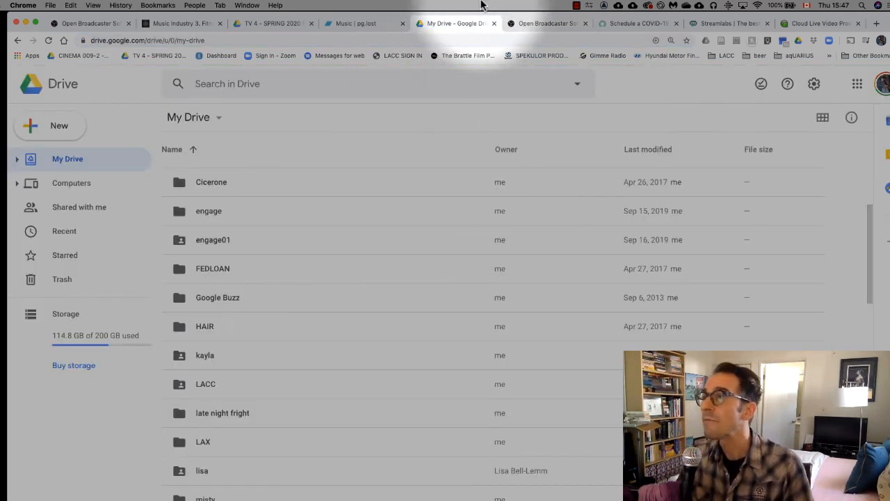
left_click(532, 28)
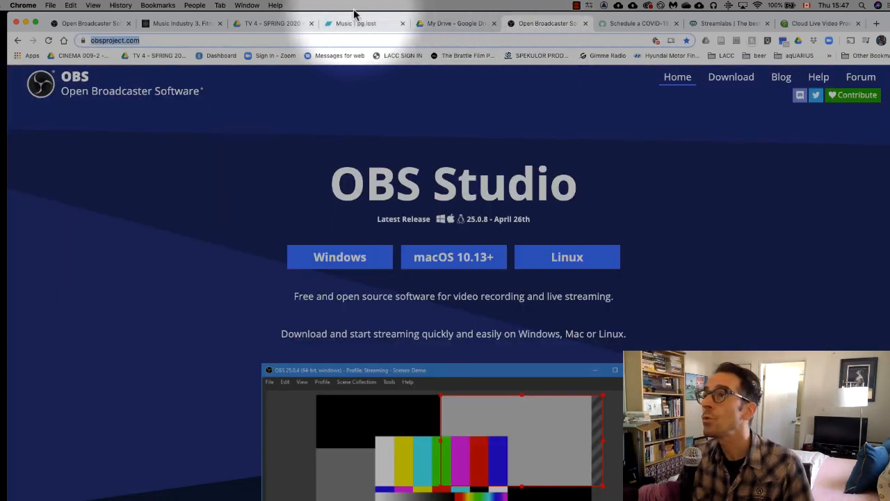
left_click(268, 25)
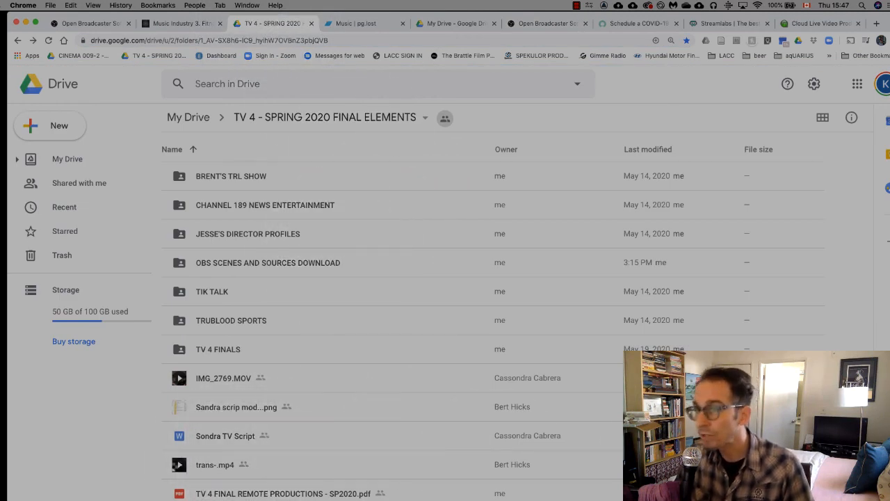
left_click(257, 268)
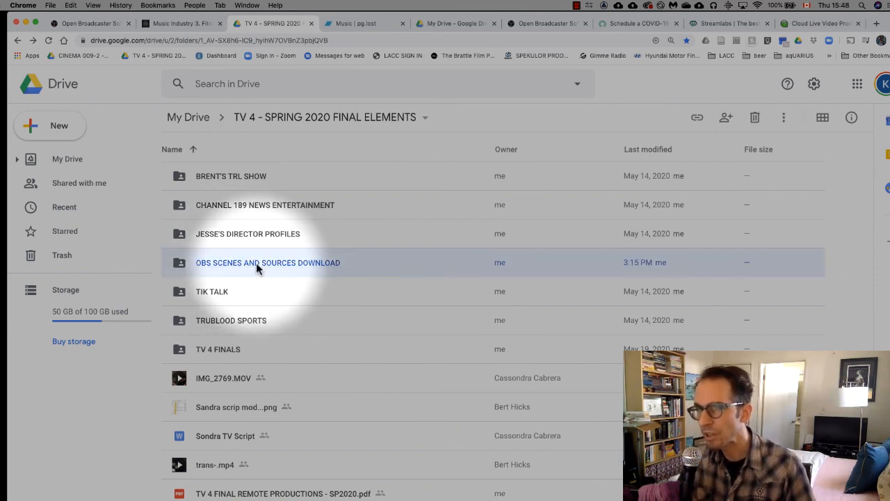
double_click(255, 263)
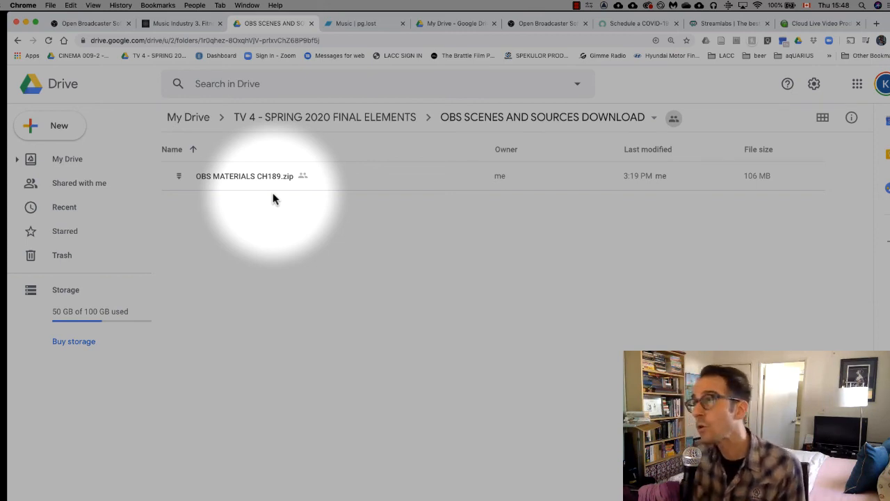
left_click(542, 24)
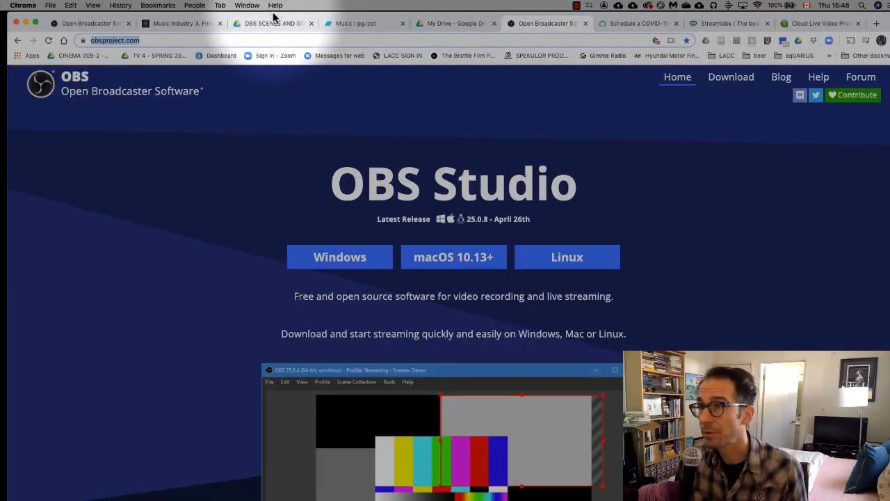
left_click(279, 23)
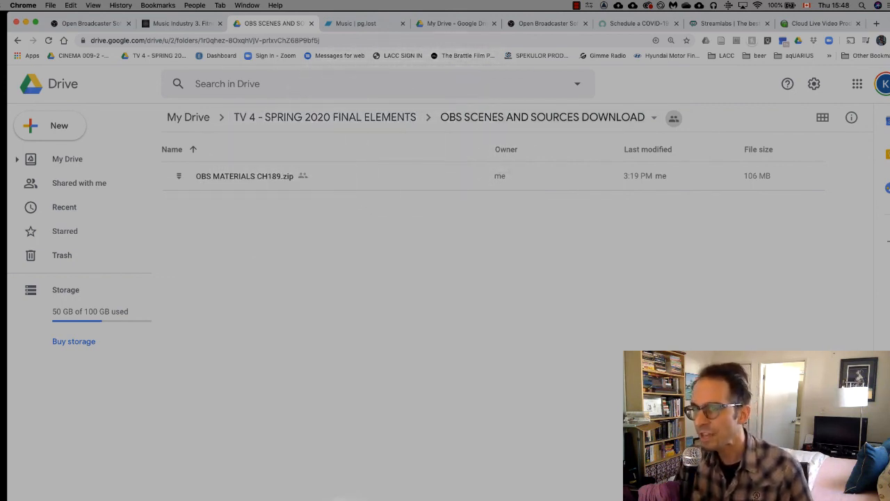
Step: Switch to Finder, show the OBS MATERIALS folder in a taller, repositioned window and expand OBS MATERIALS CH189 and its stingers subfolder
left_click(277, 491)
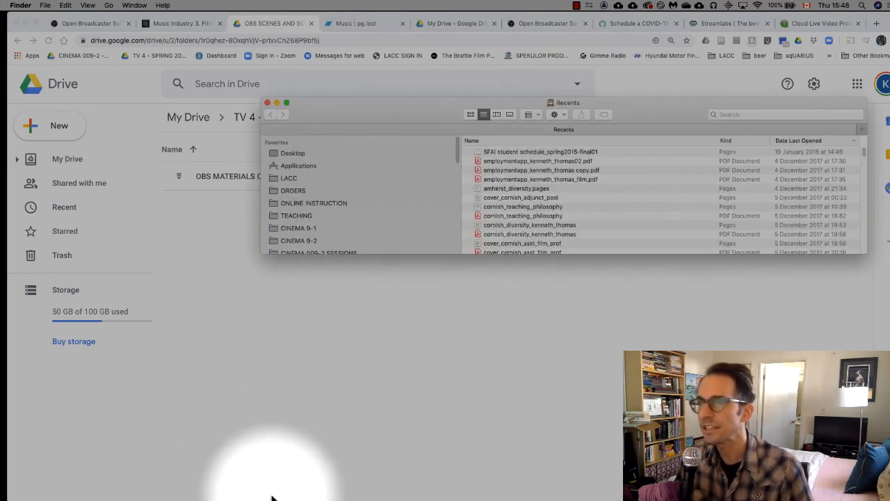
left_click_drag(417, 252, 418, 419)
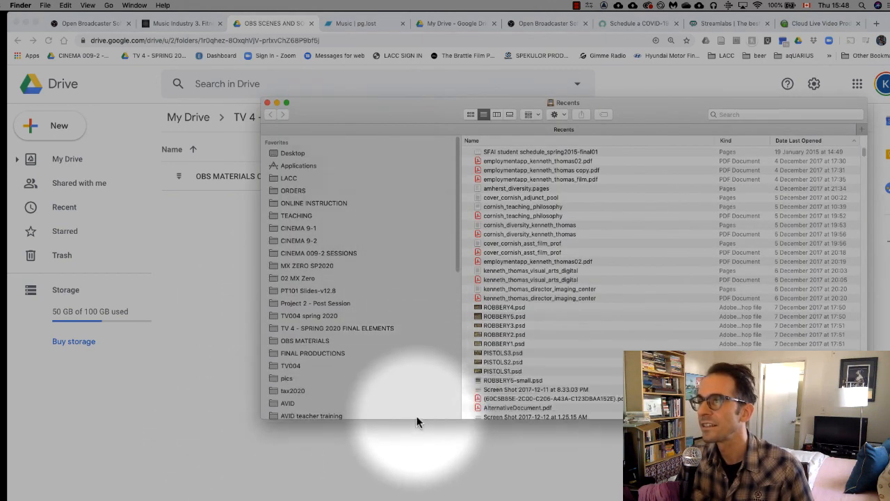
left_click(305, 340)
left_click(467, 160)
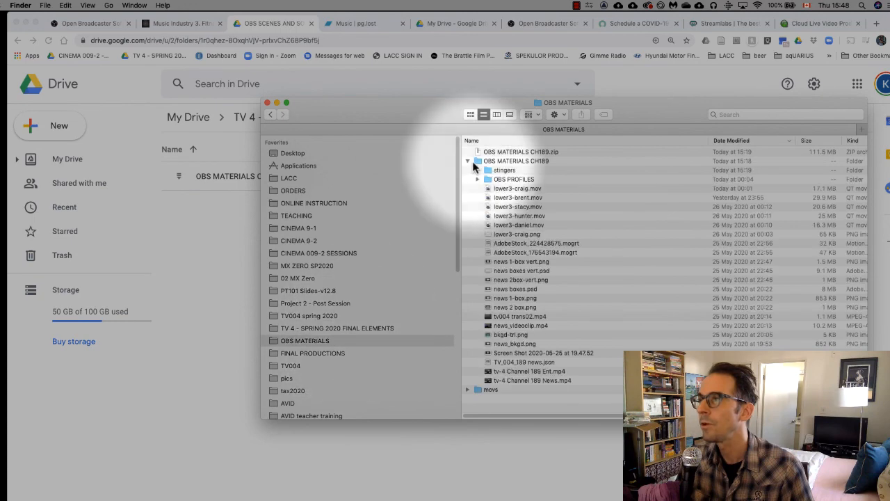
left_click_drag(440, 123, 263, 72)
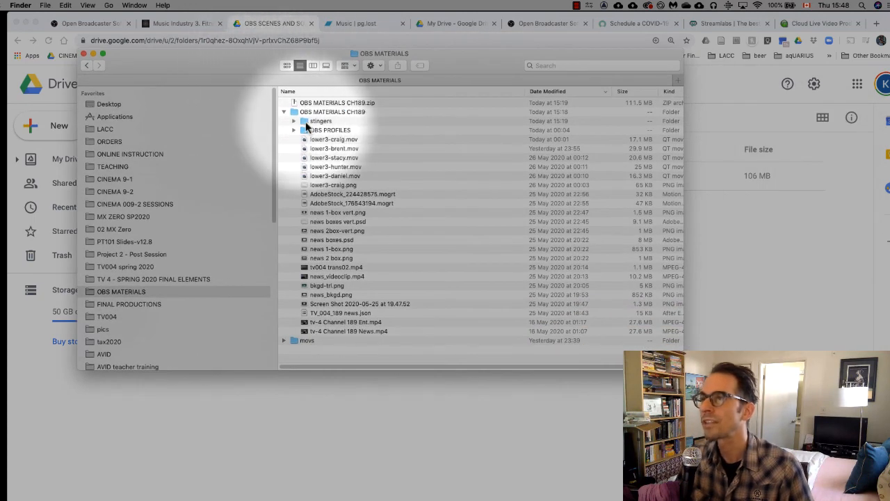
left_click(293, 121)
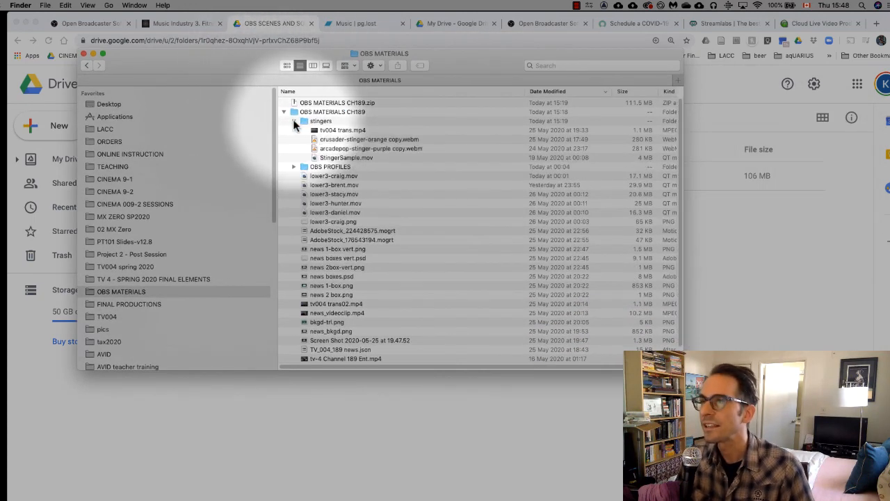
Step: Play StingerSample.mov from the stingers folder in VLC, then close the player
left_click(344, 159)
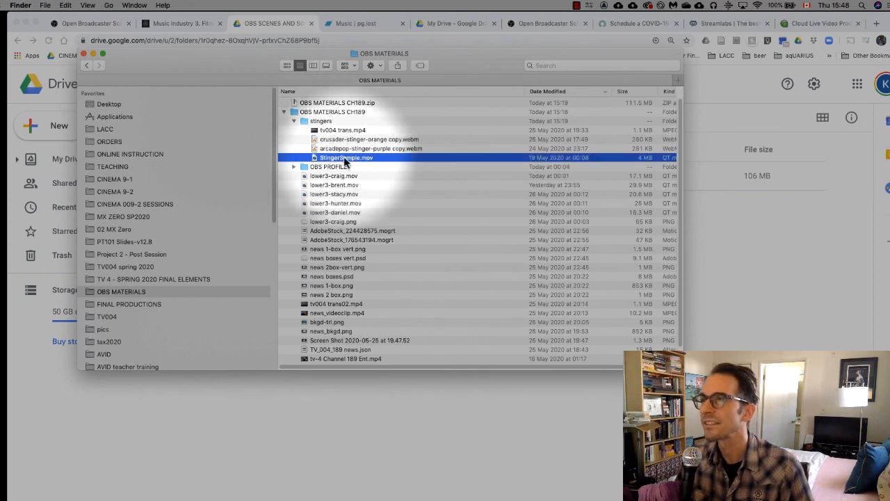
key("n")
left_click(343, 157)
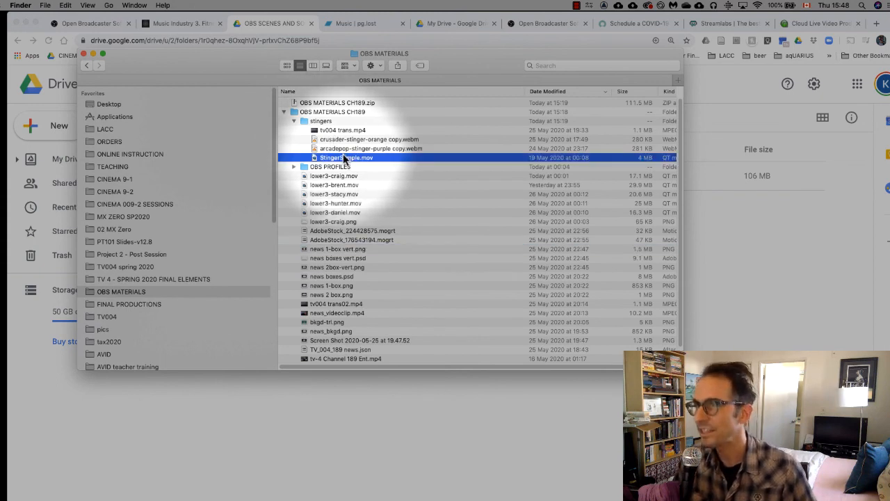
key("space")
key("space")
right_click(317, 157)
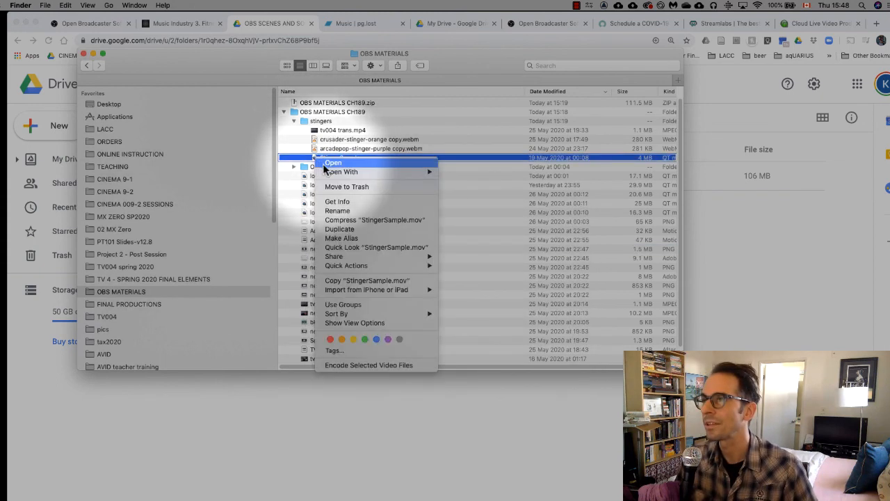
mouse_move(346, 175)
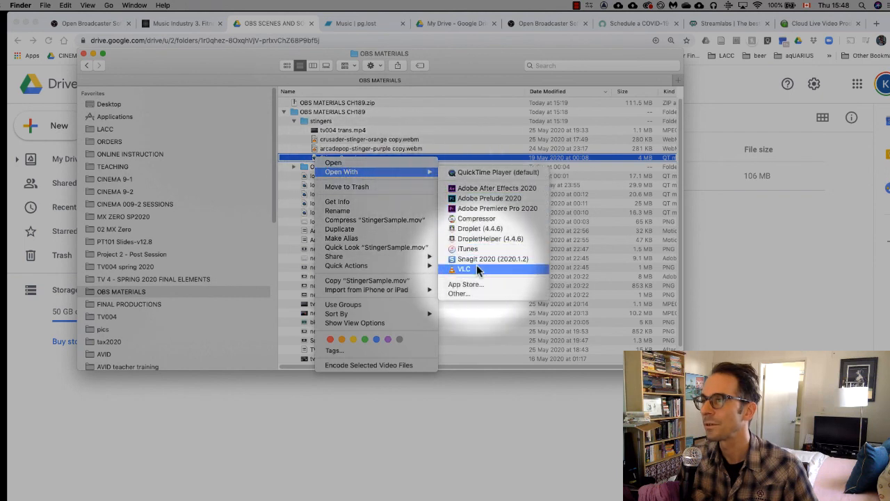
left_click(476, 272)
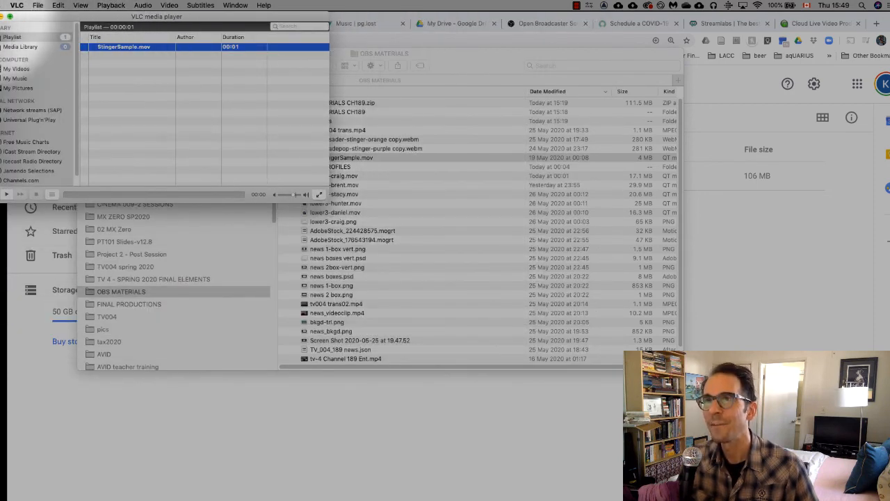
left_click(0, 16)
Step: Preview the tv004 trans.mp4 transition with Quick Look and close the preview
left_click(338, 134)
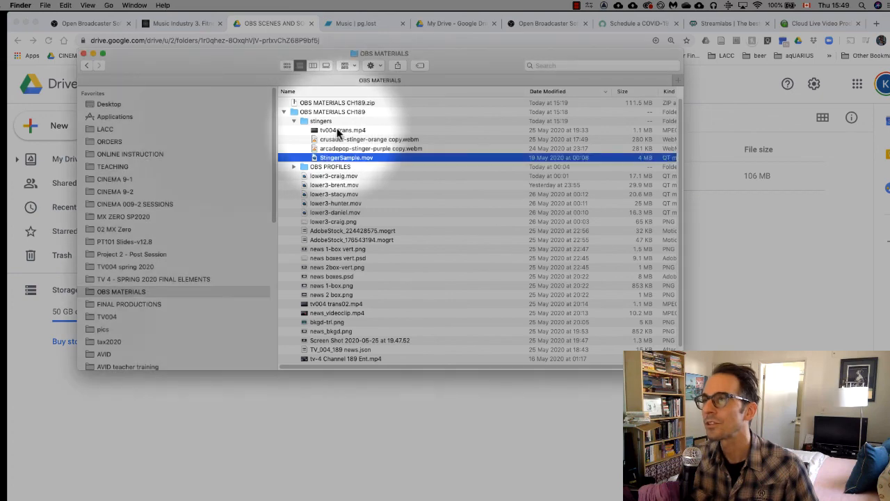
left_click(338, 131)
key("space")
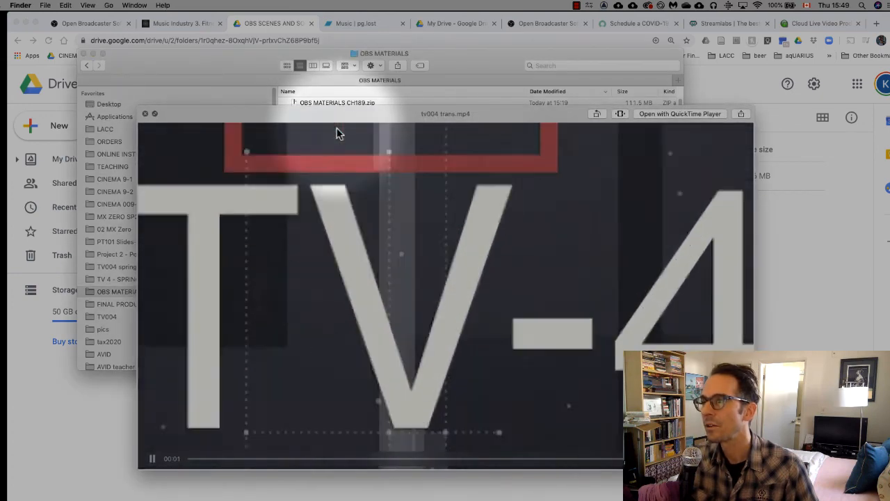
key("space")
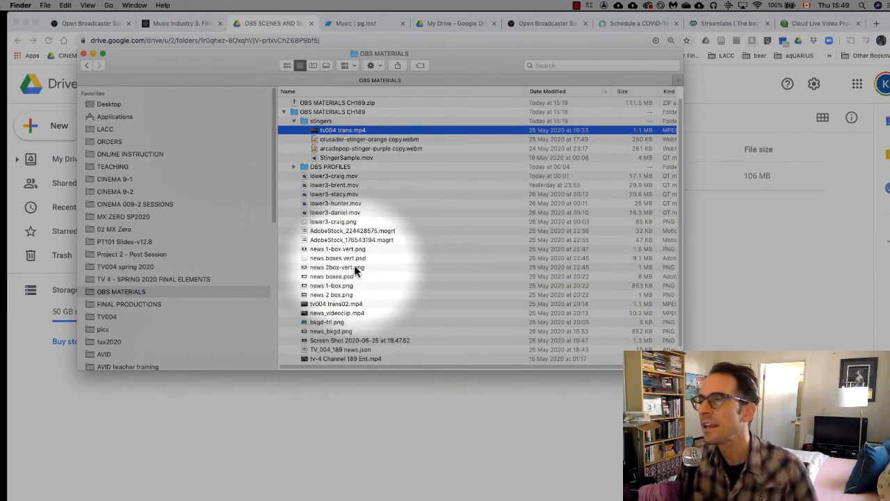
Step: Play crusader-stinger-orange copy.webm in VLC and close the player window
left_click(352, 139)
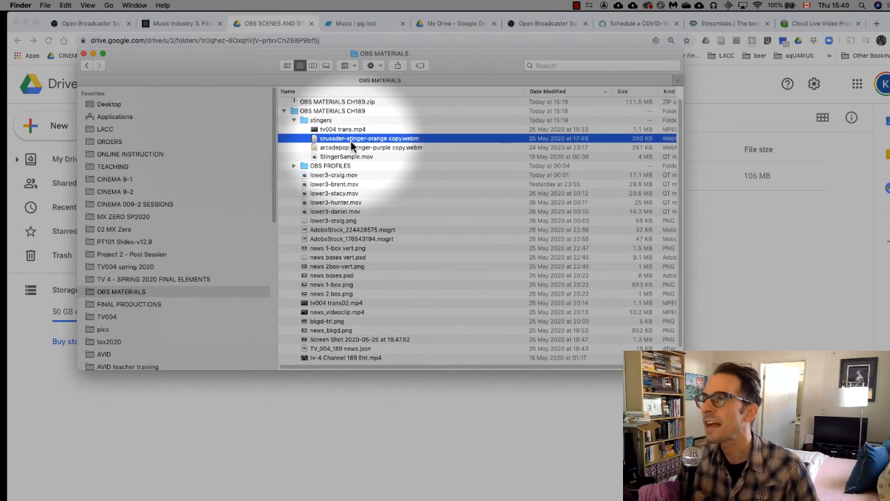
right_click(352, 140)
mouse_move(378, 158)
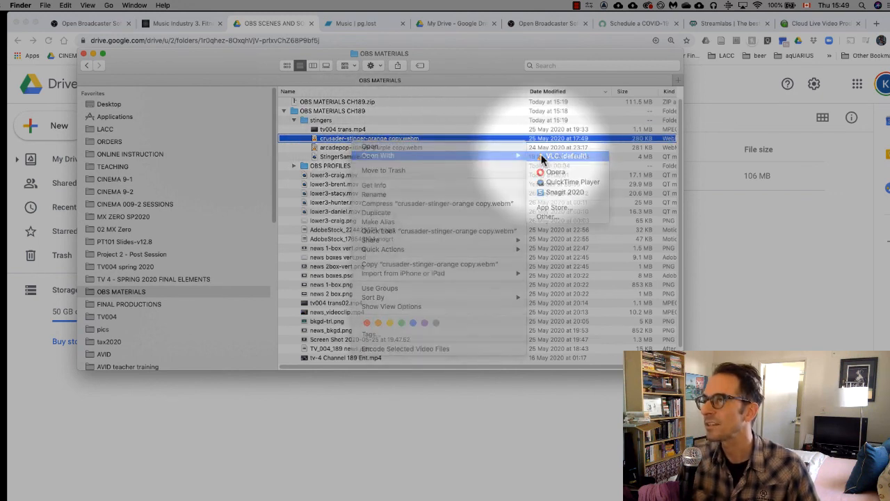
left_click(543, 157)
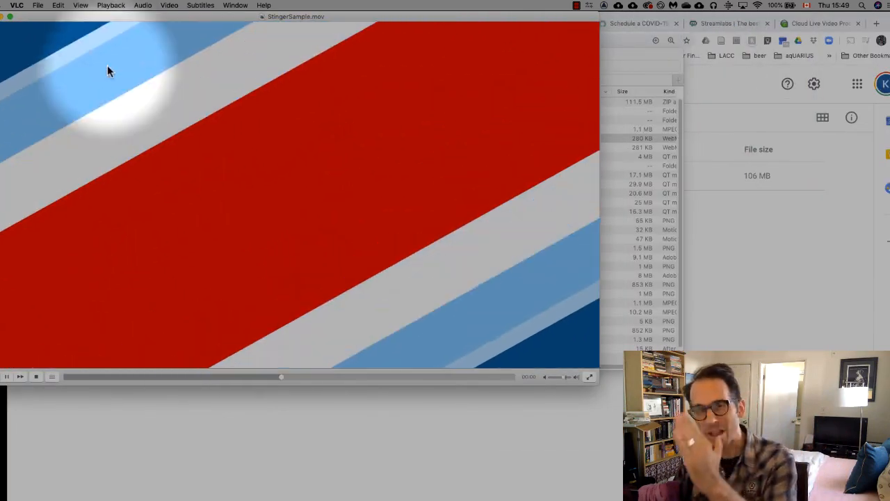
left_click(4, 16)
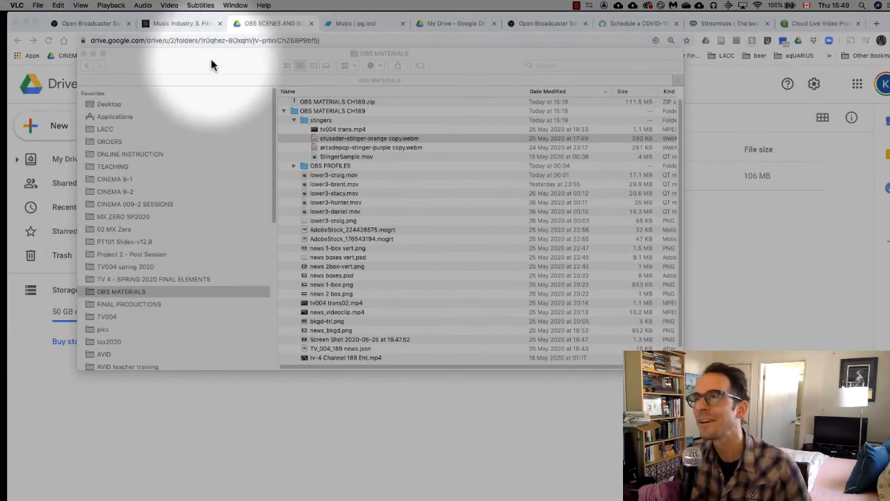
Step: Play arcadepop-stinger-purple copy.webm from the stingers folder in VLC
left_click(340, 151)
left_click(340, 148)
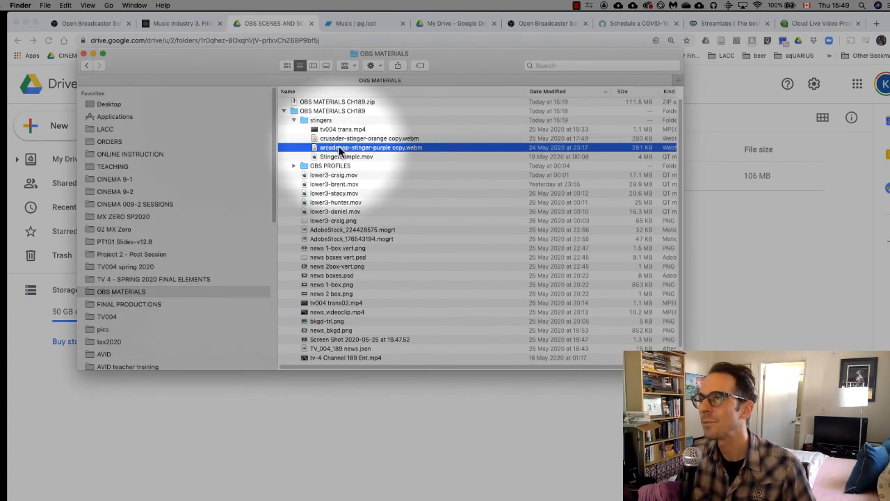
right_click(340, 148)
mouse_move(371, 160)
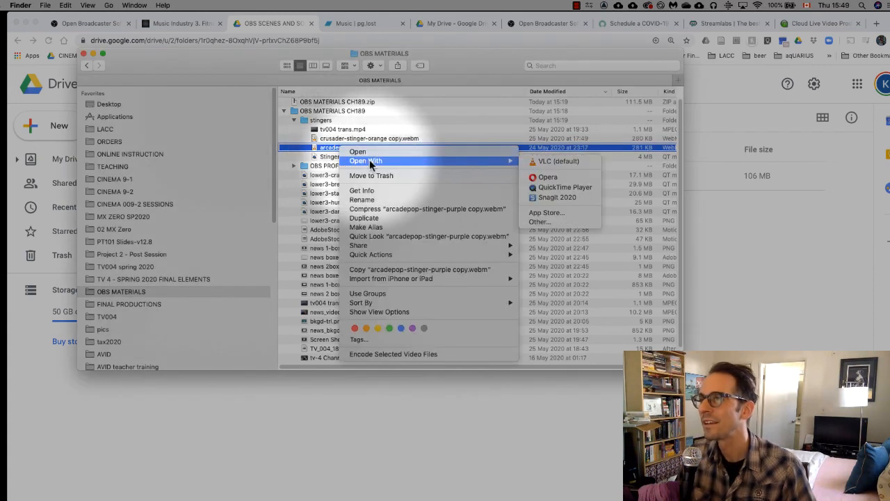
left_click(584, 163)
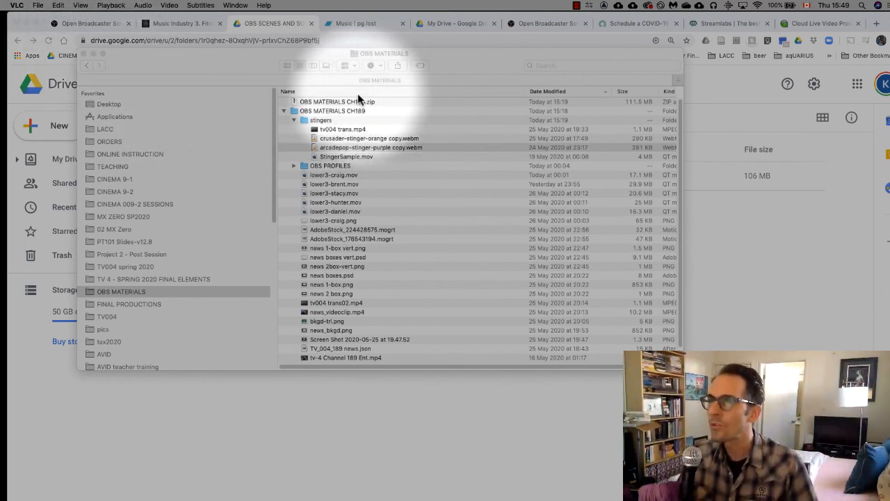
Step: Play the first lower3 title movie listed below the OBS PROFILES folder in VLC and close the player
left_click(347, 174)
left_click(347, 174)
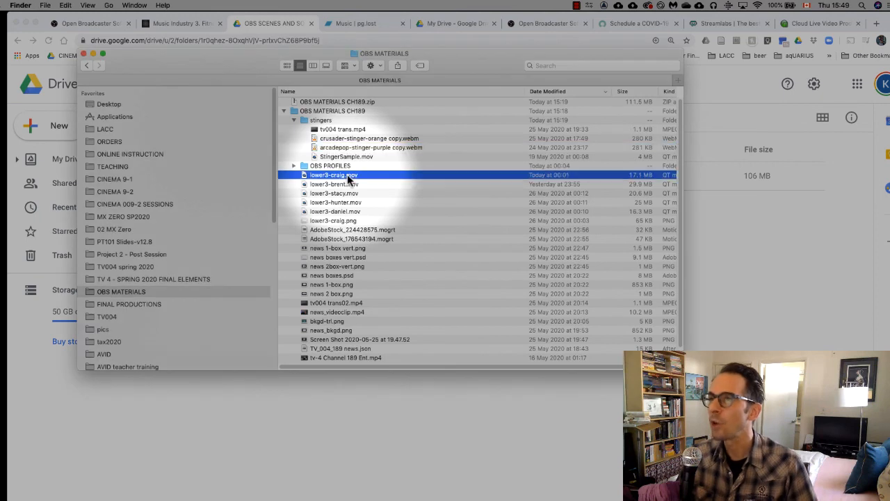
right_click(351, 178)
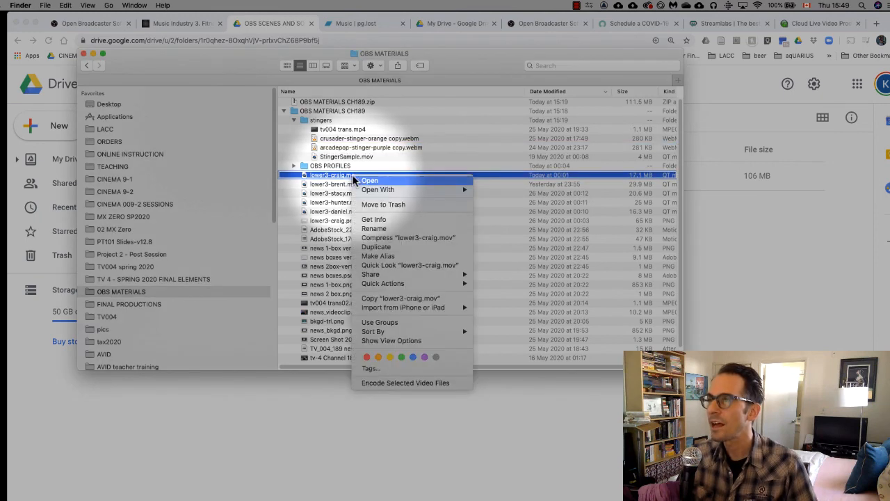
mouse_move(457, 190)
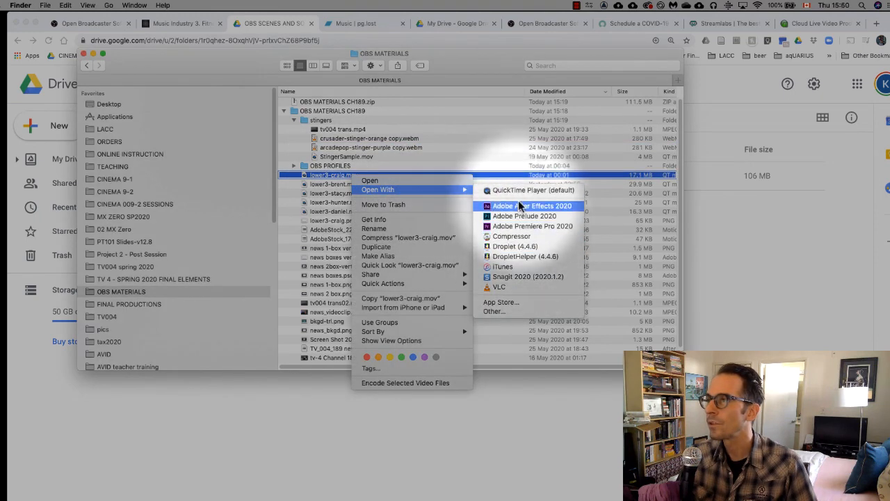
left_click(534, 284)
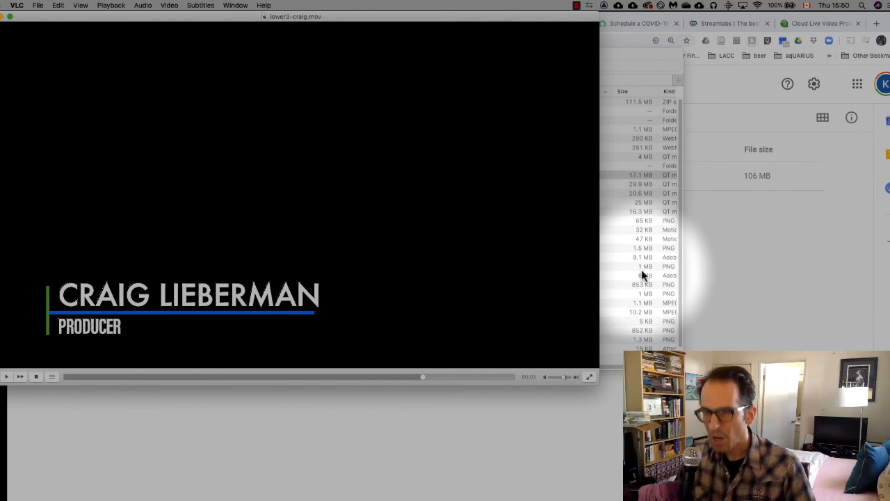
left_click(5, 16)
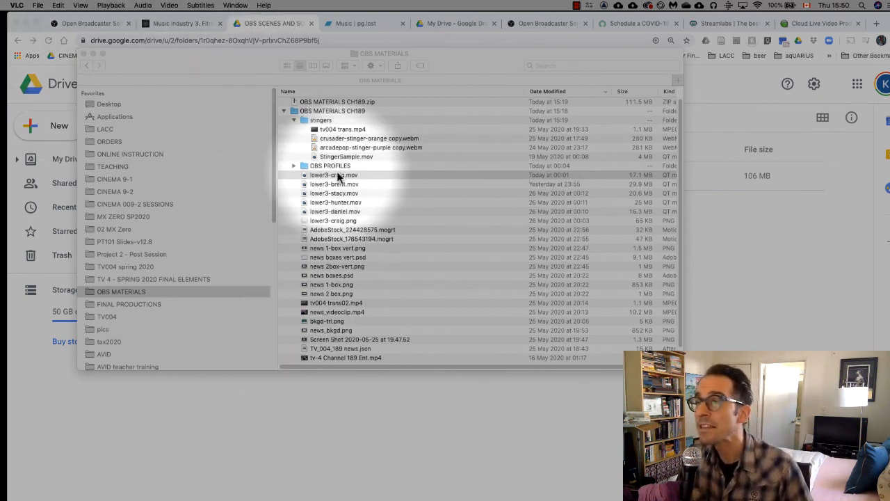
Step: Go through the other lower3 title movies and preview the news 2box-vert.png layout with Quick Look
left_click(348, 184)
key("Down")
key("Down")
key("Down")
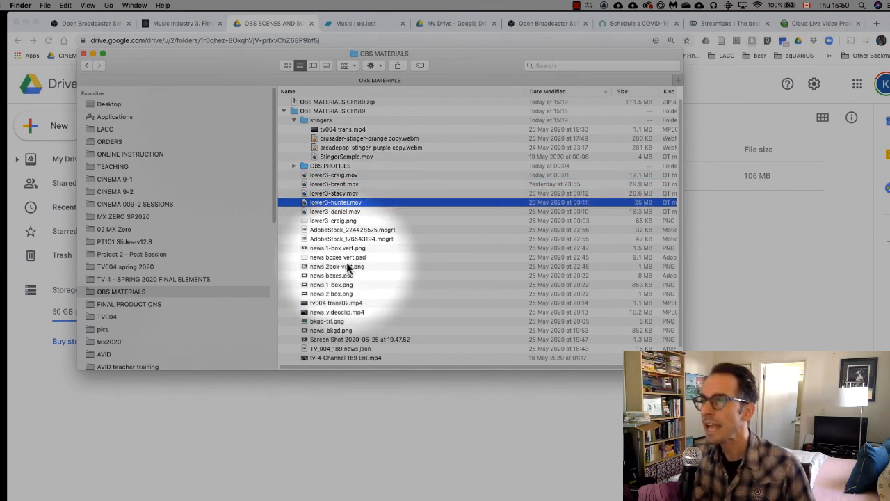
left_click(351, 266)
key("space")
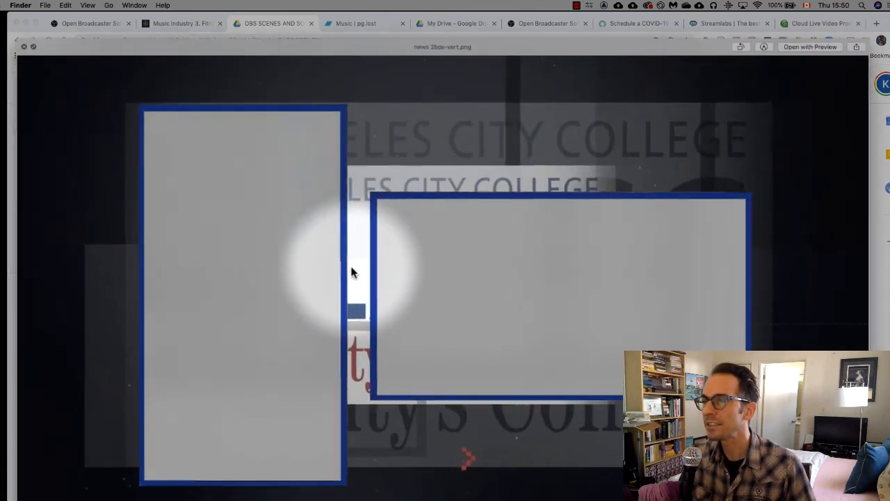
key("space")
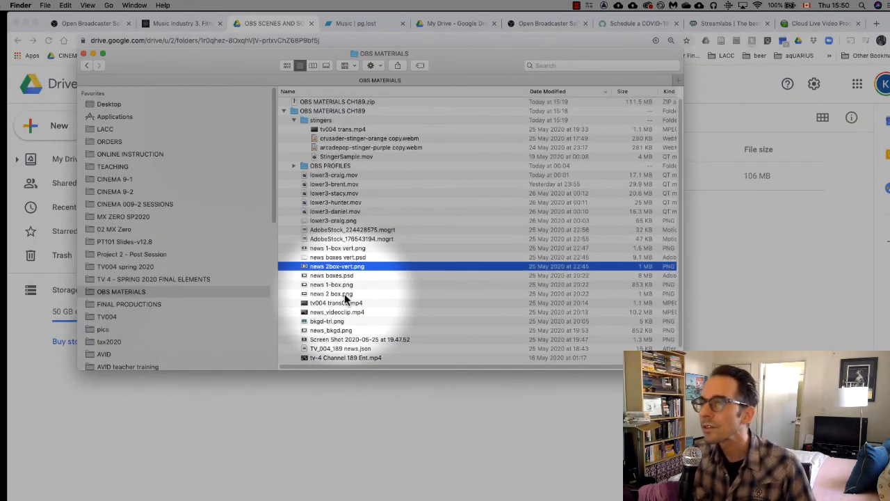
Step: Preview the news 2 box.png layout with Quick Look and close the preview
left_click(344, 293)
key("space")
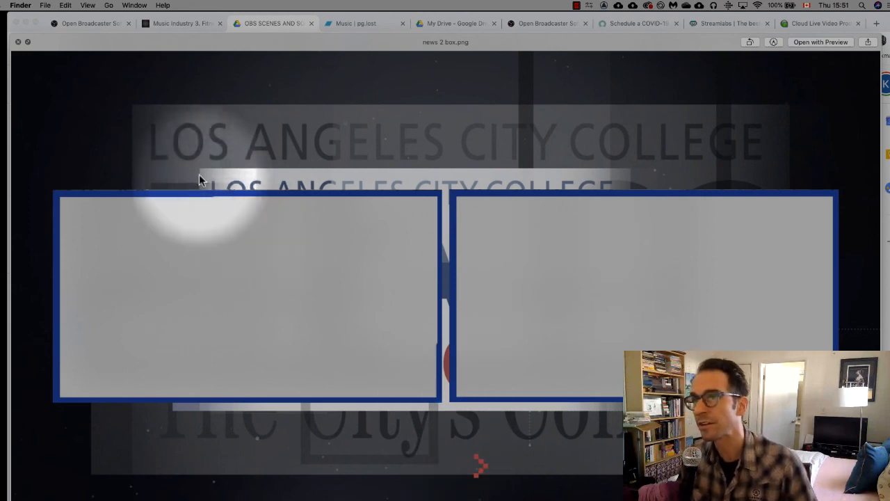
left_click(18, 42)
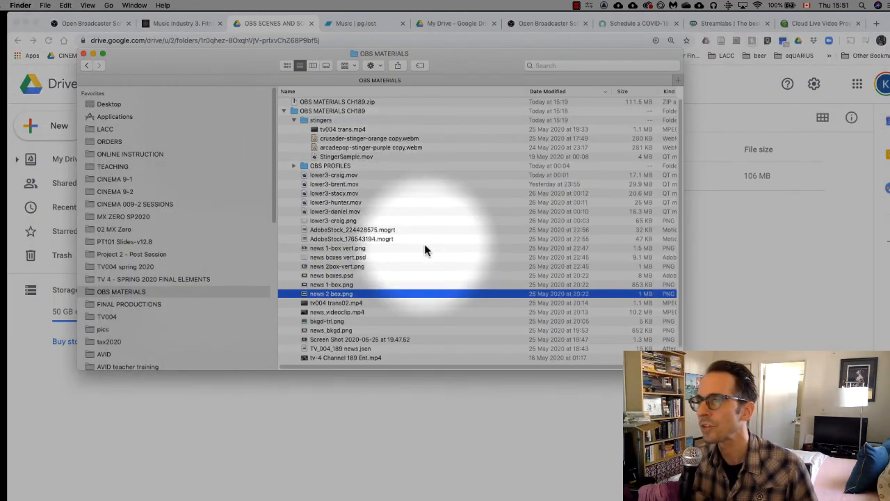
Step: Open news 2 box.png in Adobe Photoshop 2020
right_click(339, 297)
mouse_move(354, 308)
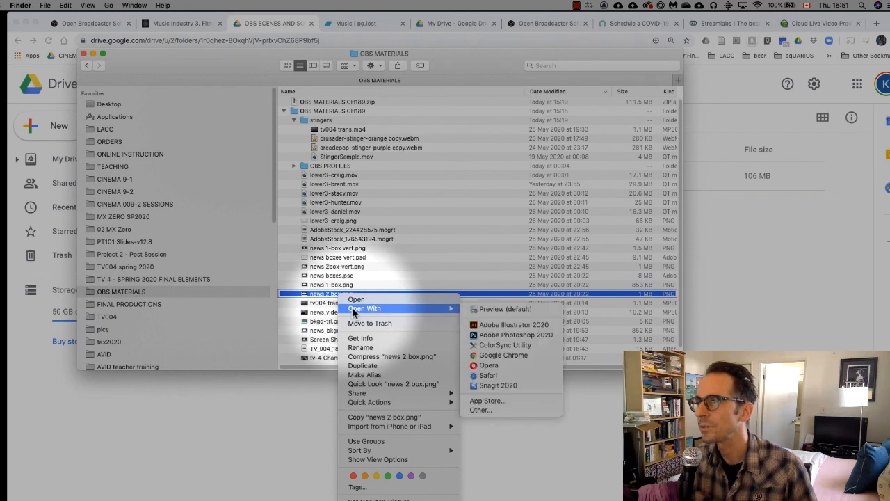
left_click(520, 336)
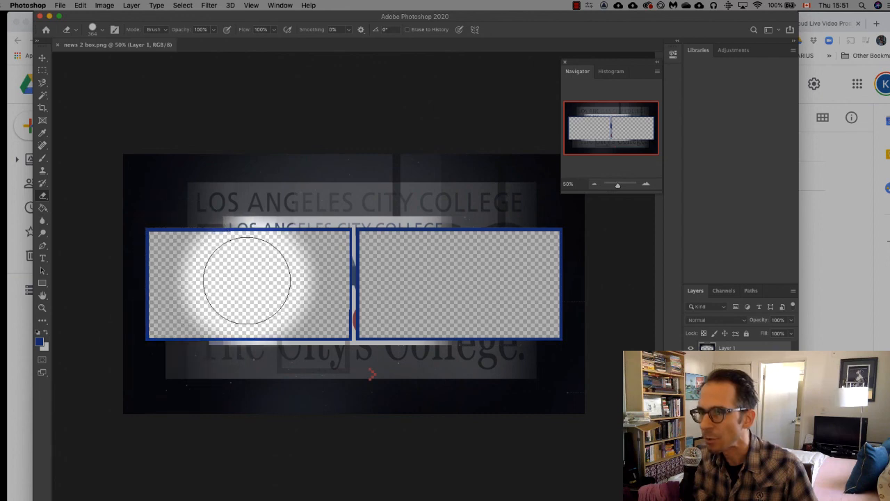
Step: Activate the Rectangular Marquee tool and open the recent file covid-19-1190x574-2-full.png
left_click(42, 71)
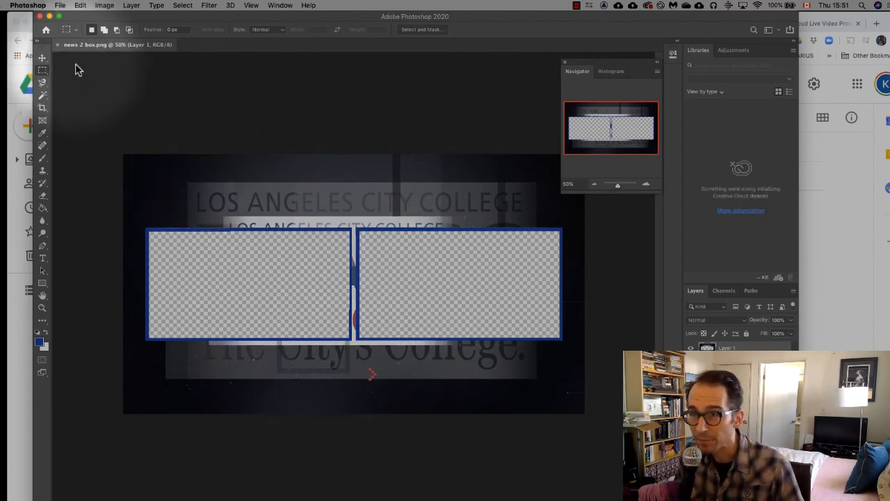
left_click(61, 5)
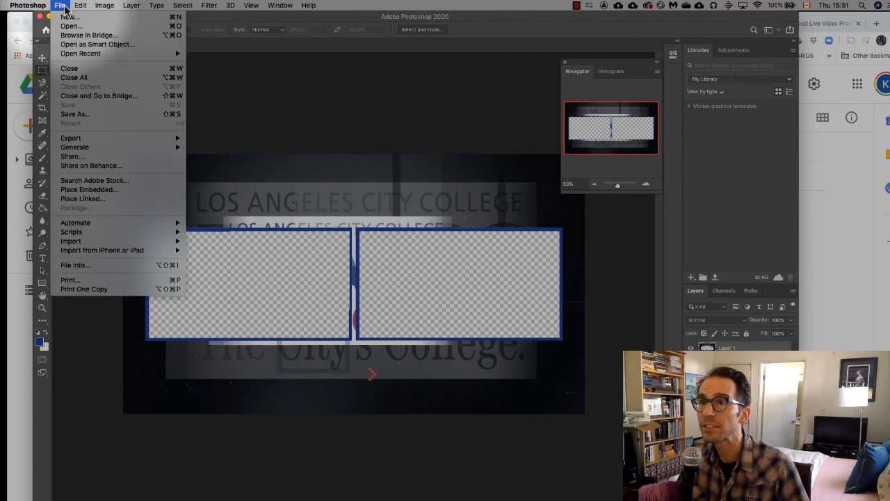
mouse_move(87, 56)
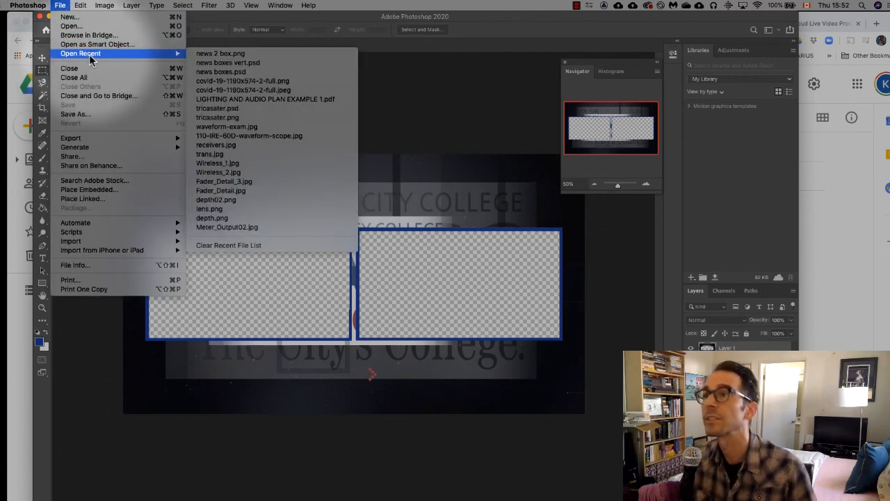
left_click(290, 81)
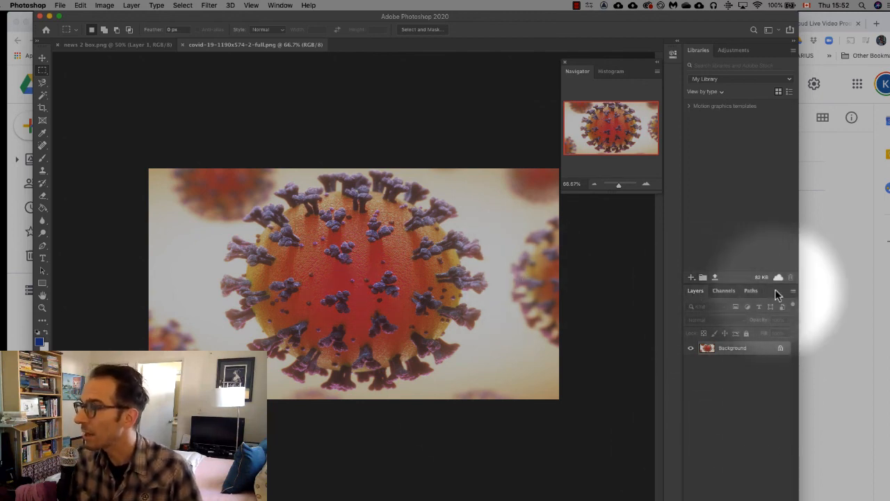
Step: Add a new layer named trans to the virus image, with no colour, Normal mode and 100% opacity
left_click(793, 292)
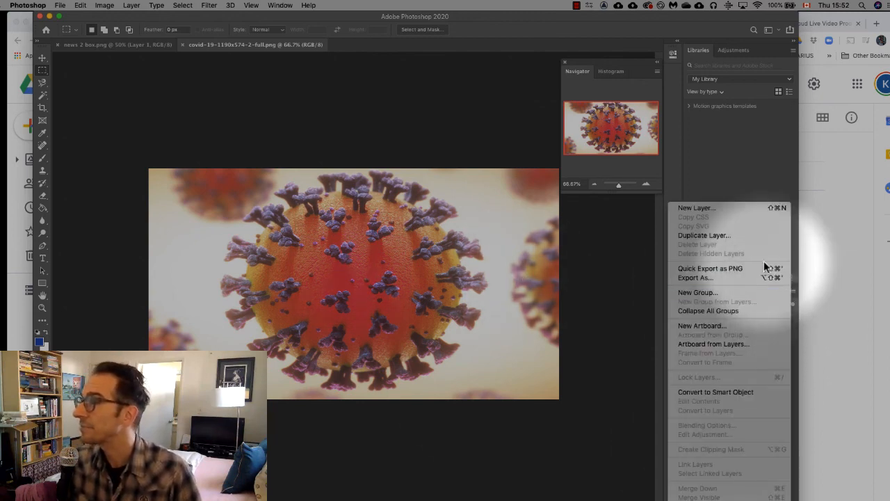
left_click(730, 208)
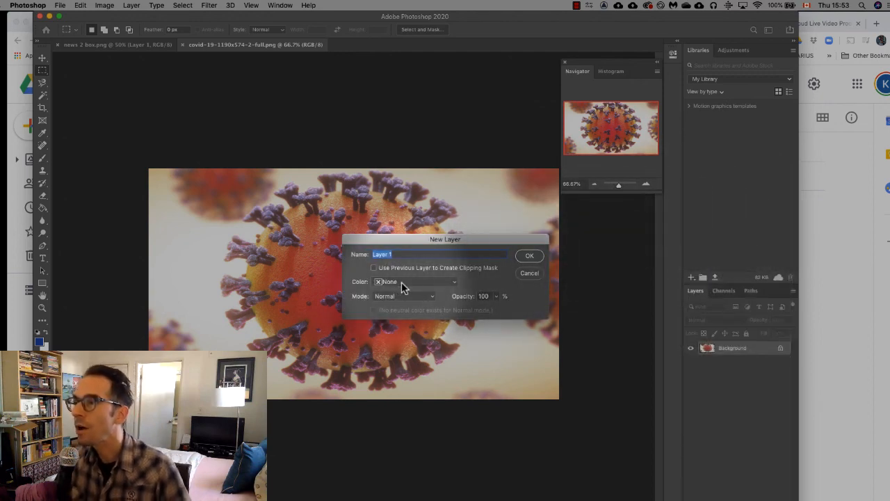
left_click(453, 284)
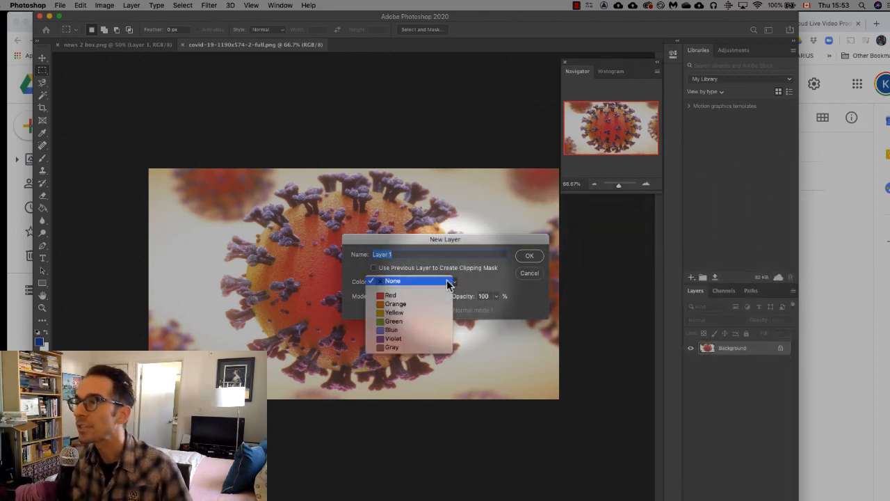
left_click(448, 283)
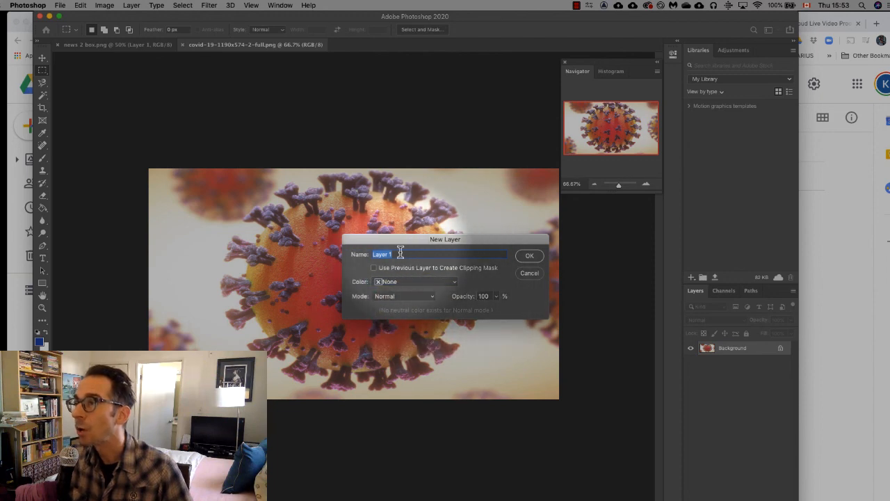
type("trans")
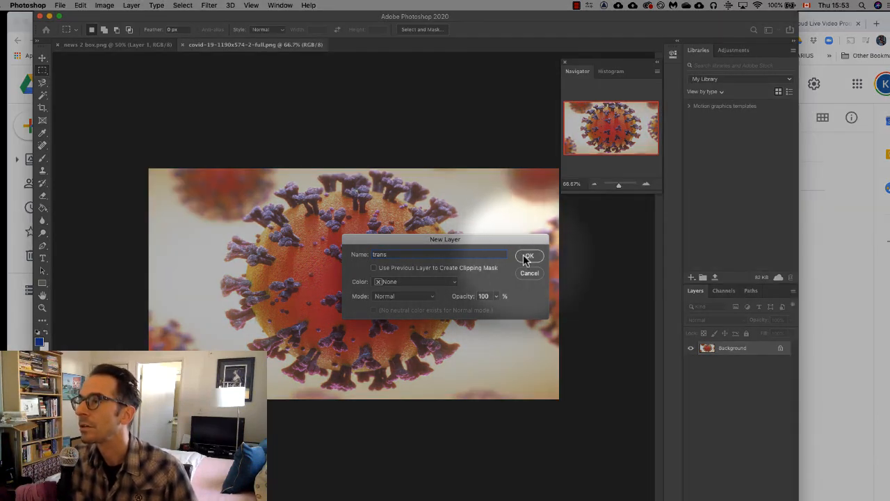
left_click(527, 257)
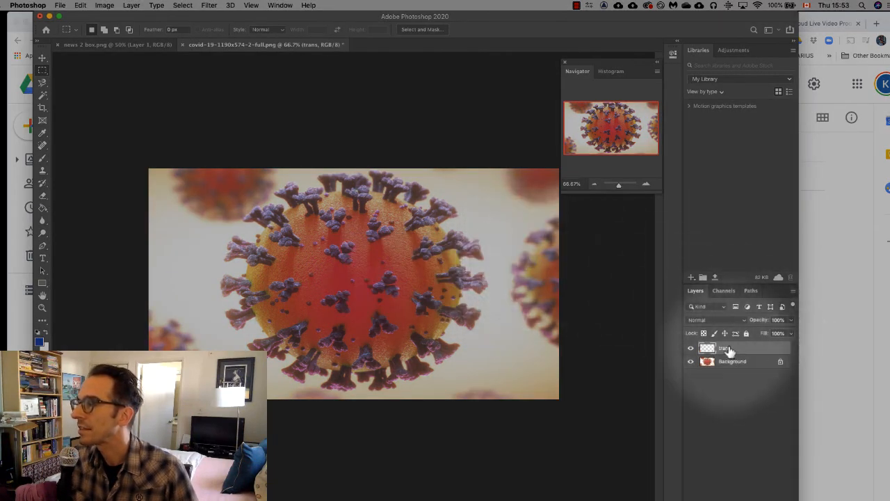
Step: Unlock the Background layer and move the trans layer beneath it
left_click_drag(729, 351, 751, 353)
left_click(780, 361)
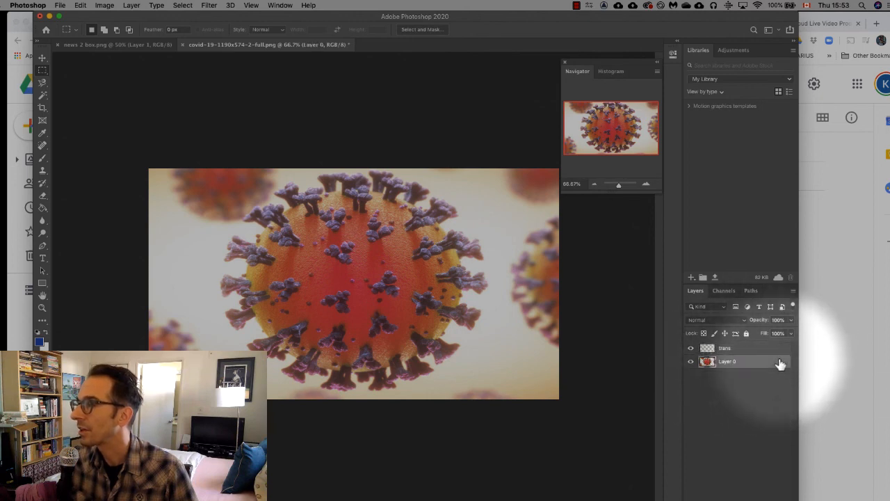
left_click_drag(741, 347, 750, 367)
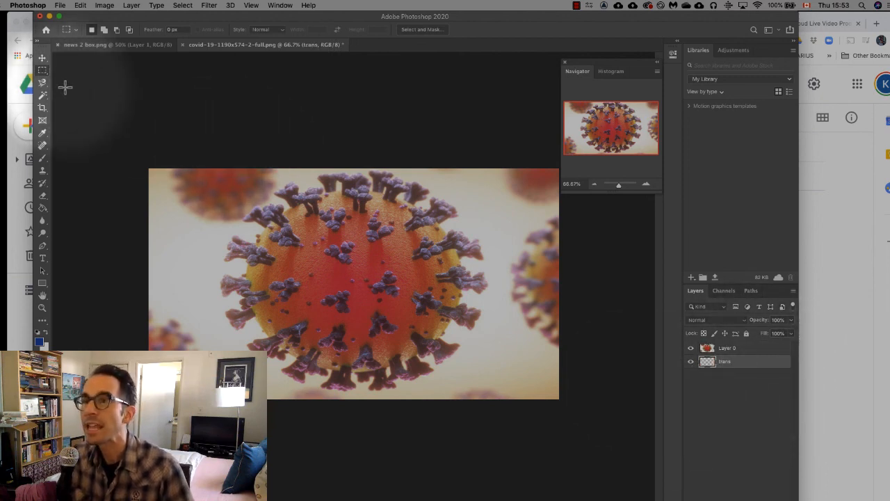
Step: Select a large rectangle in the middle of the virus image and erase Layer 0 inside it to make a transparent box
left_click_drag(212, 203, 505, 373)
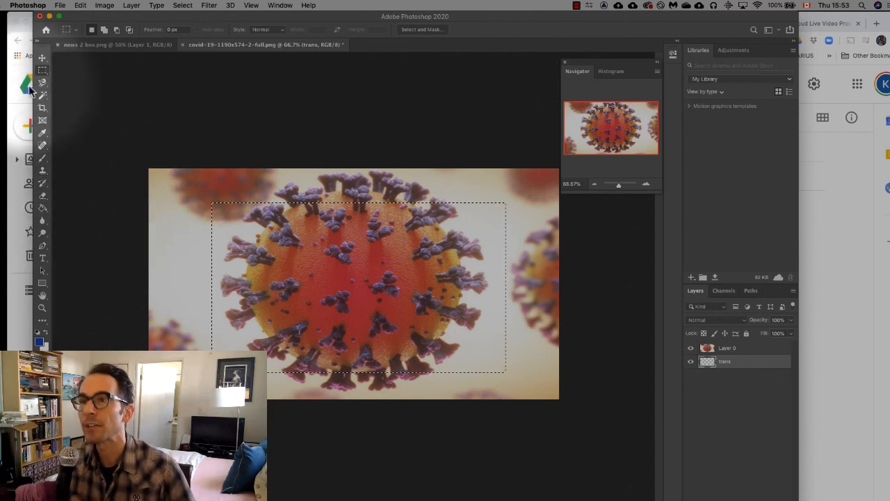
left_click(43, 197)
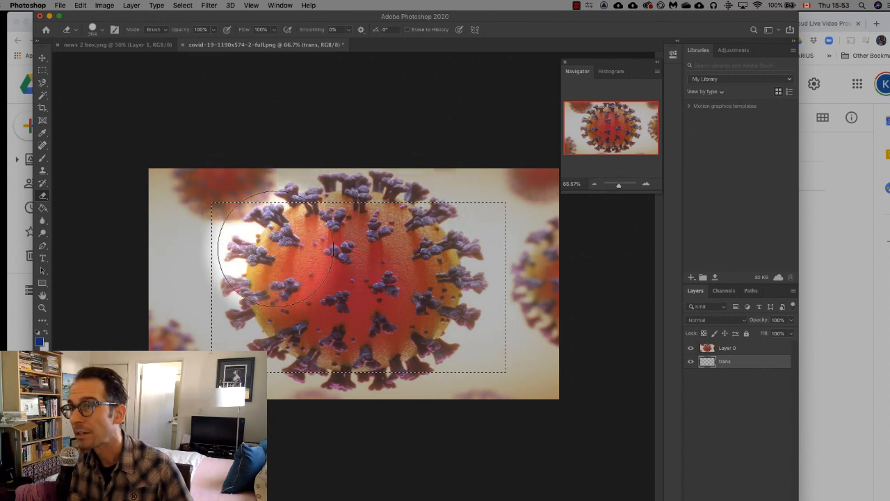
left_click(758, 347)
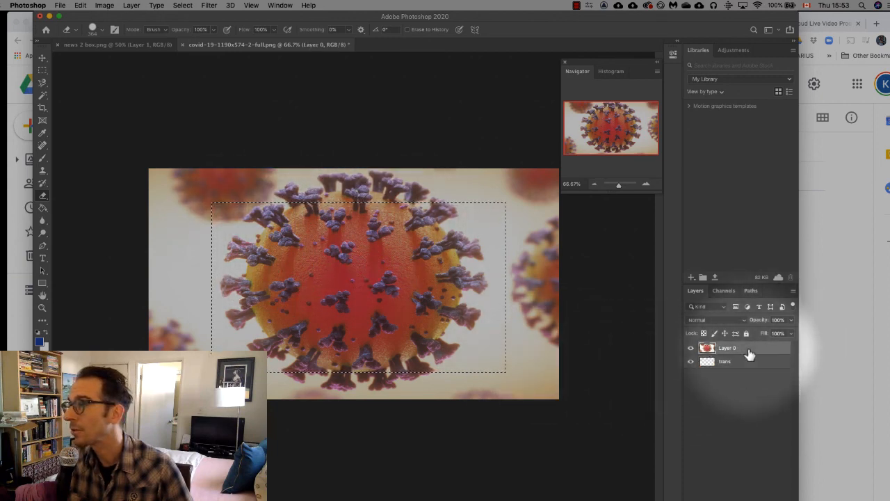
left_click(222, 226)
mouse_move(224, 226)
left_mouse_down()
mouse_move(463, 240)
mouse_move(318, 278)
mouse_move(250, 312)
mouse_move(522, 336)
mouse_move(195, 348)
mouse_move(157, 339)
left_mouse_up()
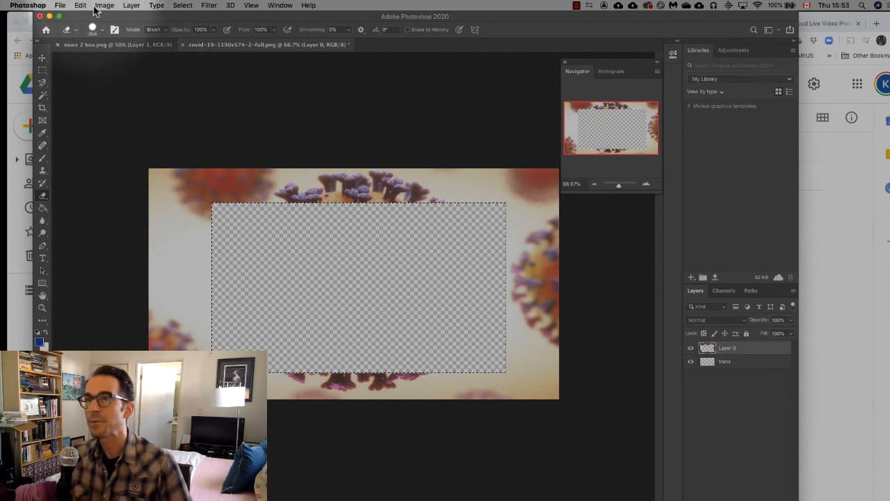
Step: Start saving the image as a PNG copy, with OBS MATERIALS CH189 inside OBS MATERIALS as the destination folder
left_click(59, 5)
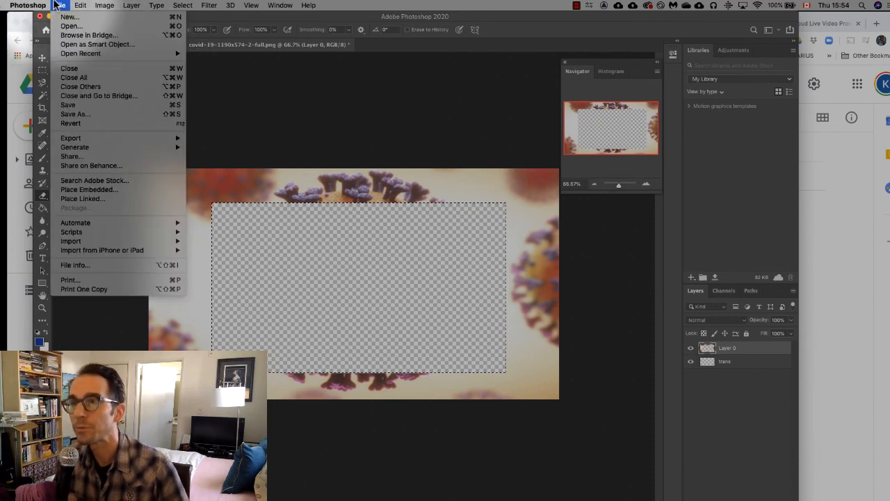
left_click(95, 114)
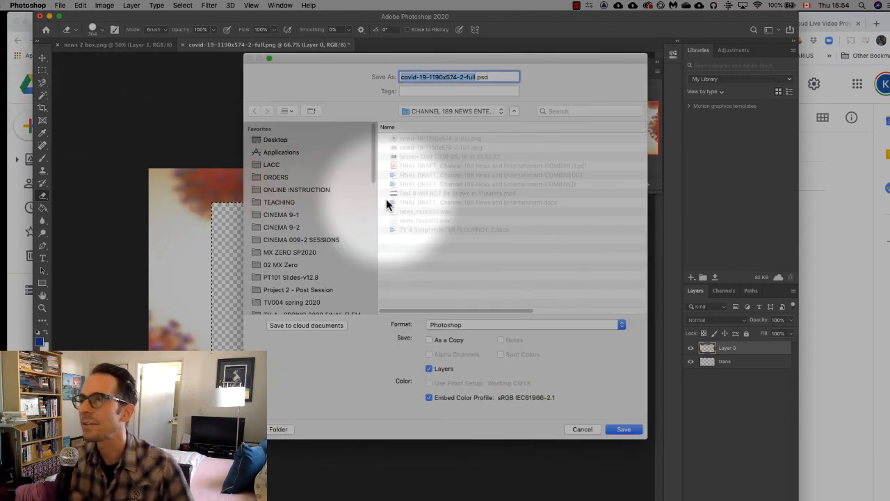
left_click(473, 324)
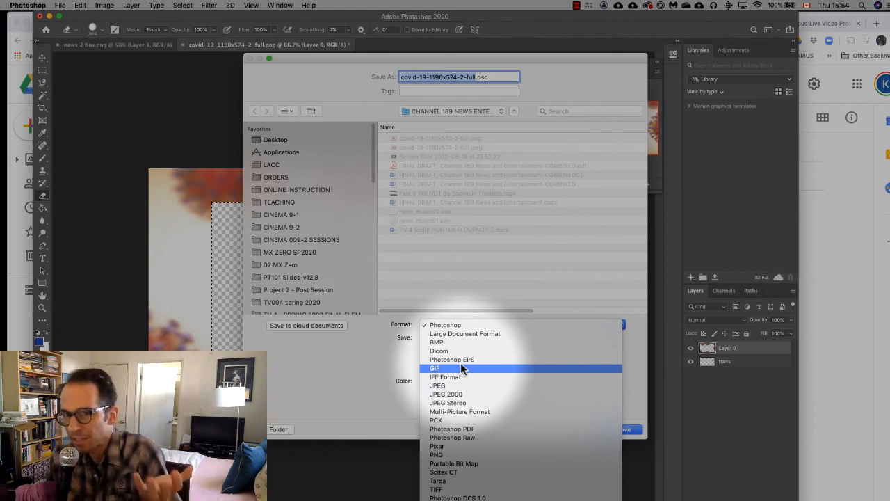
left_click(470, 456)
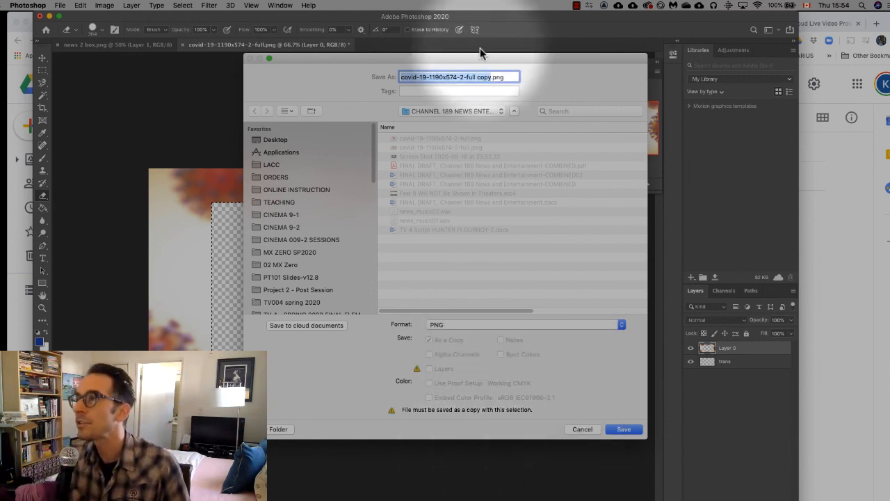
left_click(461, 114)
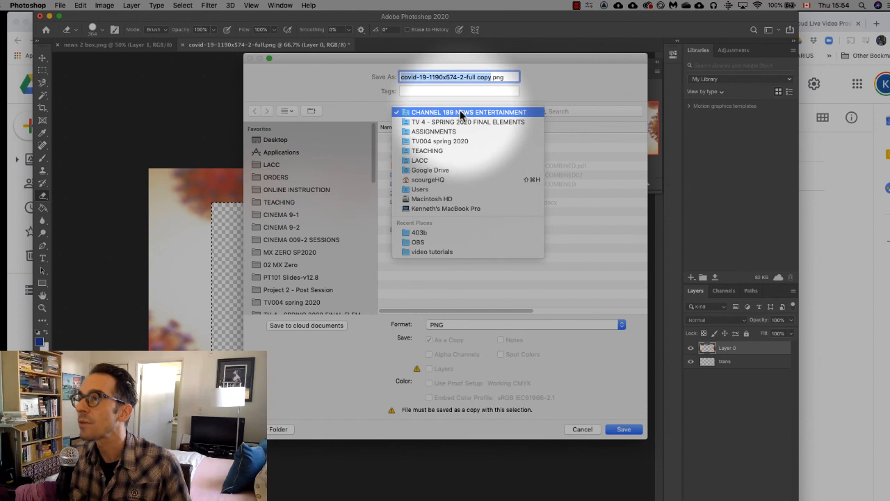
left_click(310, 267)
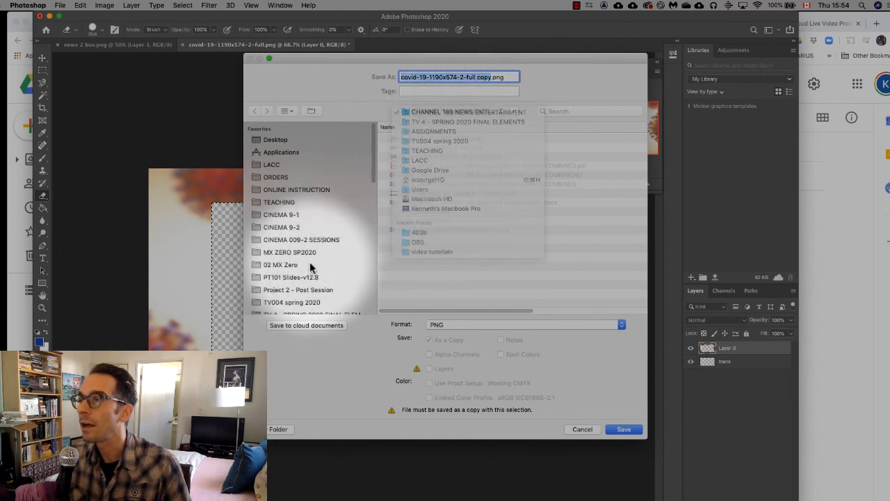
scroll(311, 267, "down", 5)
left_click(292, 205)
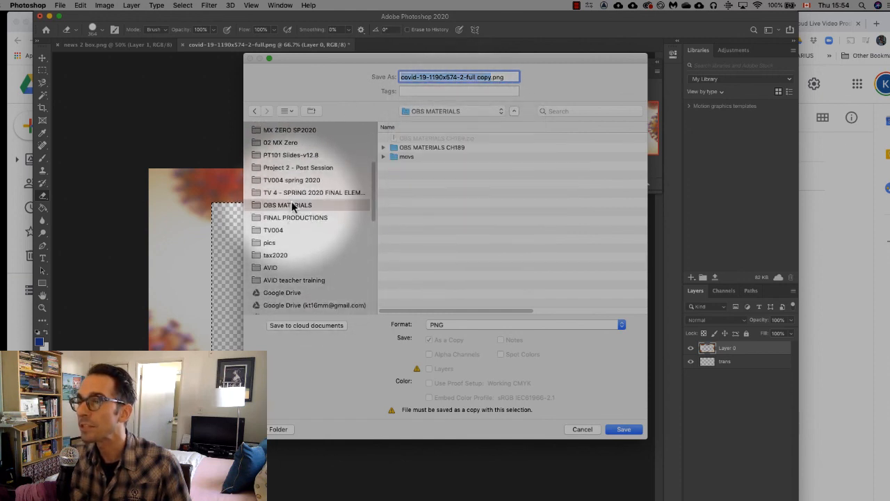
double_click(394, 154)
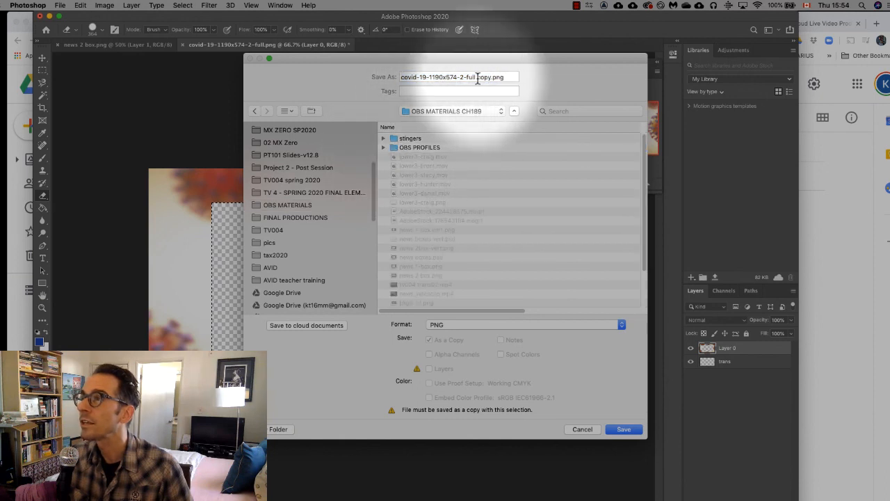
Step: Name the copy covid 1box.png and save it with the medium file size option
left_click_drag(491, 79, 389, 87)
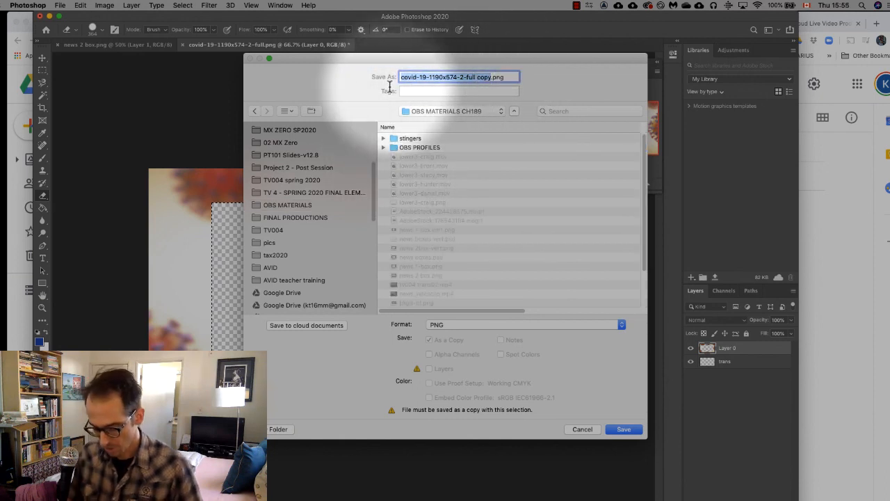
type("covid 1bo")
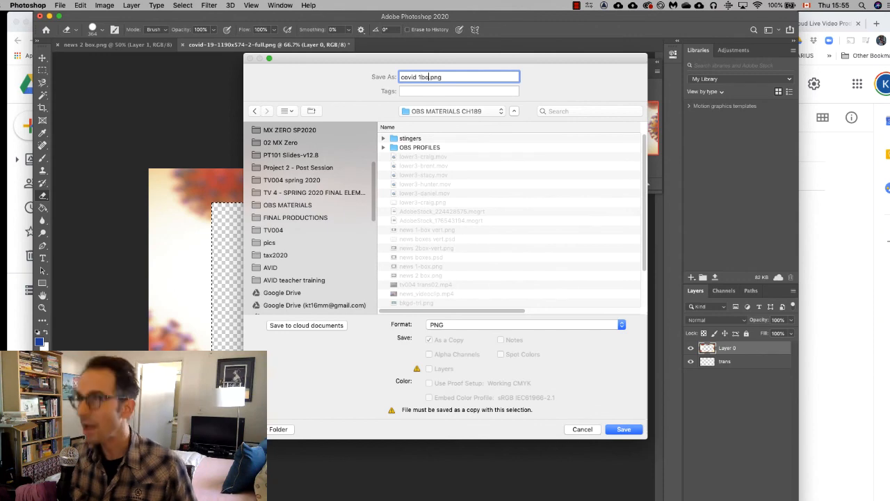
type("x")
key("Return")
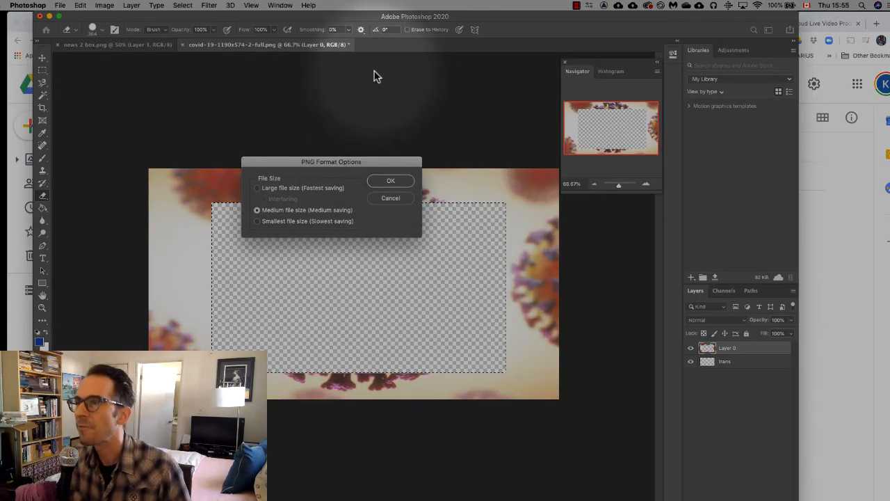
left_click(390, 180)
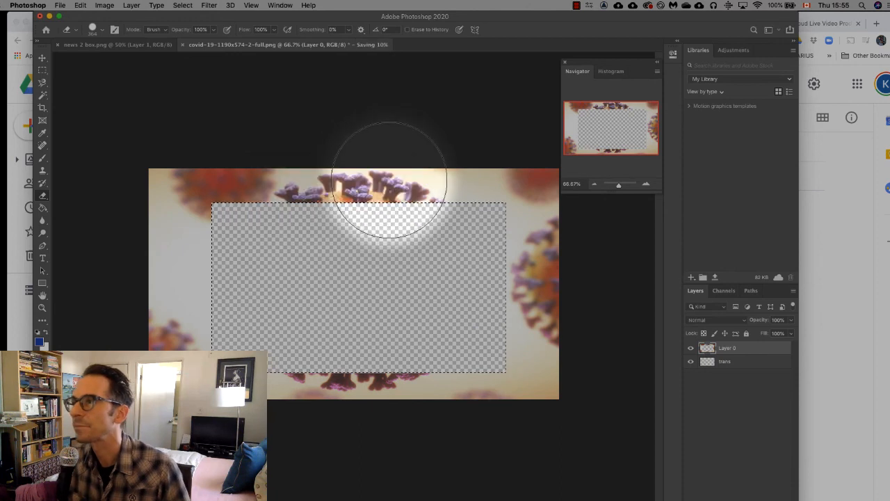
Step: Quit Photoshop, letting the background save complete first
left_click(27, 5)
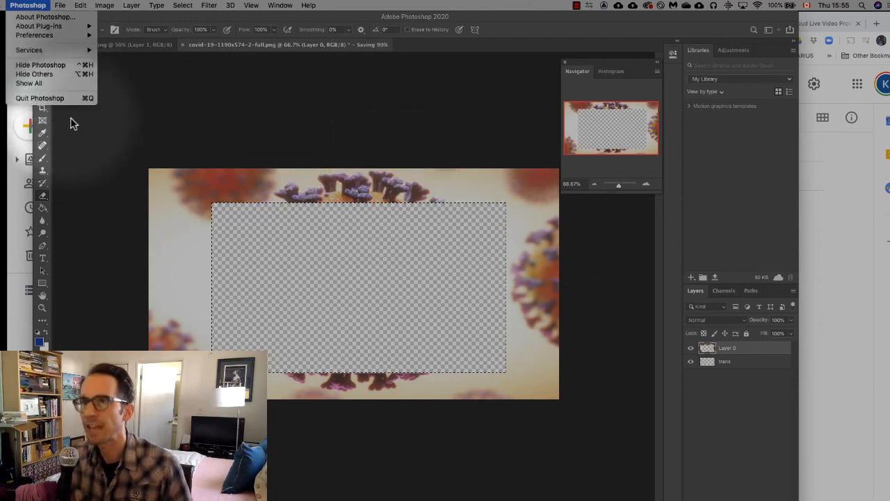
left_click(64, 98)
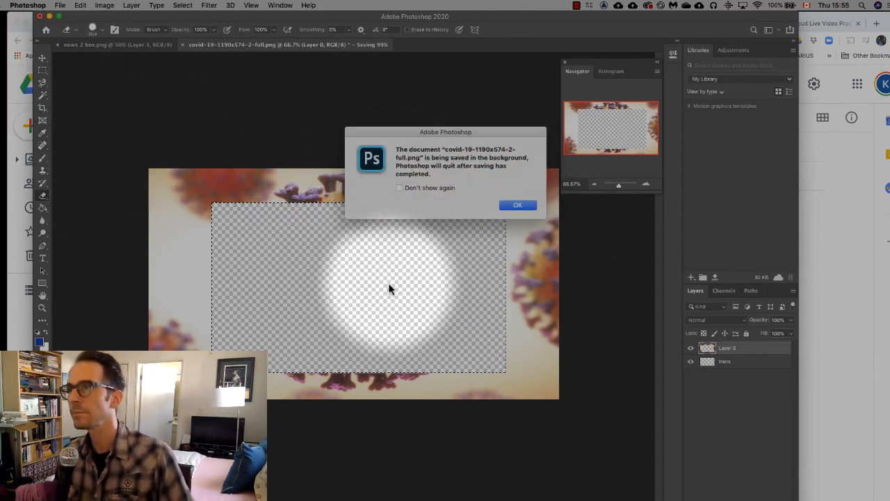
left_click(517, 205)
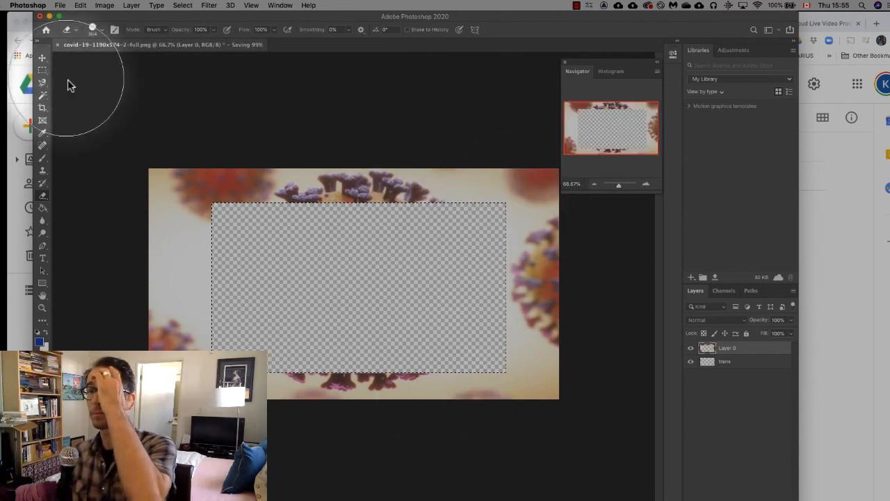
Step: Quit Photoshop again, discarding the unsaved changes to covid-19-1190x574-2-full.png
left_click(28, 4)
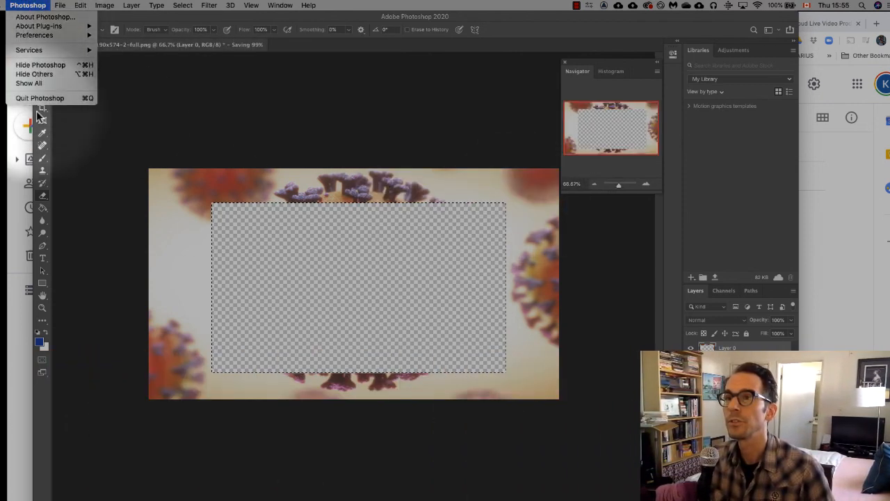
left_click(39, 98)
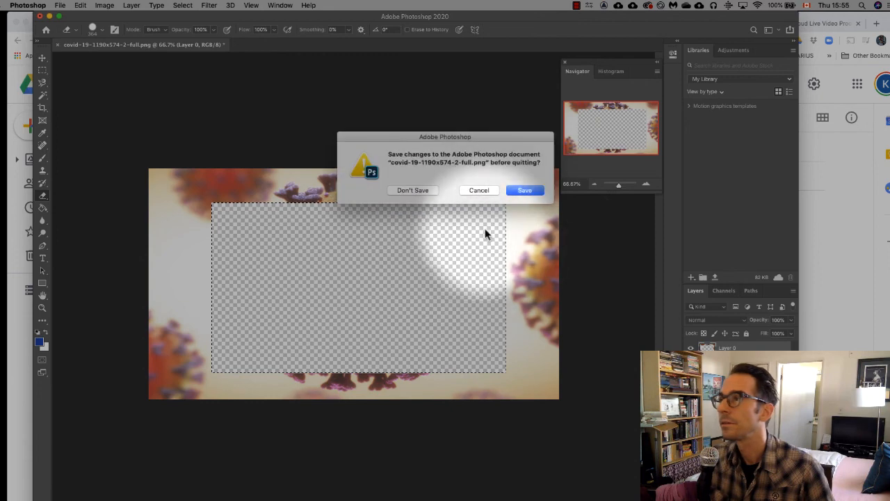
left_click(412, 190)
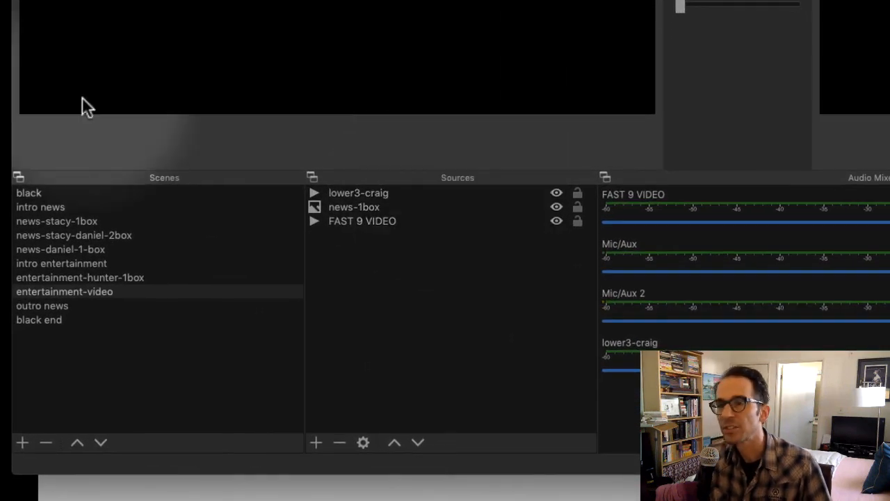
Step: In OBS Studio, review the properties of the black01 color source in the black scene without changing them
left_click(49, 193)
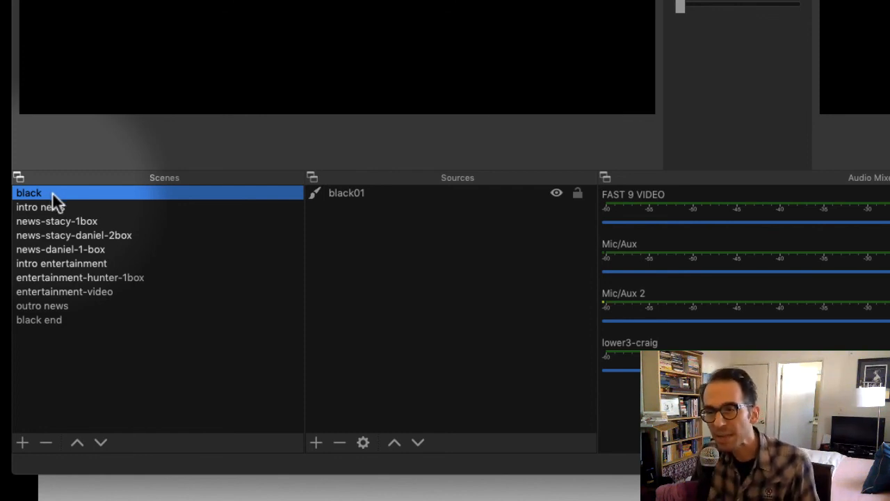
left_click(361, 192)
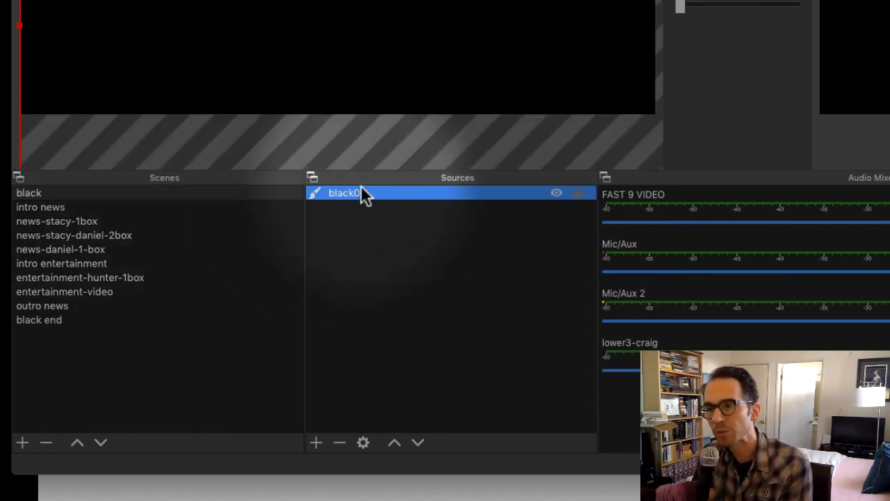
double_click(365, 194)
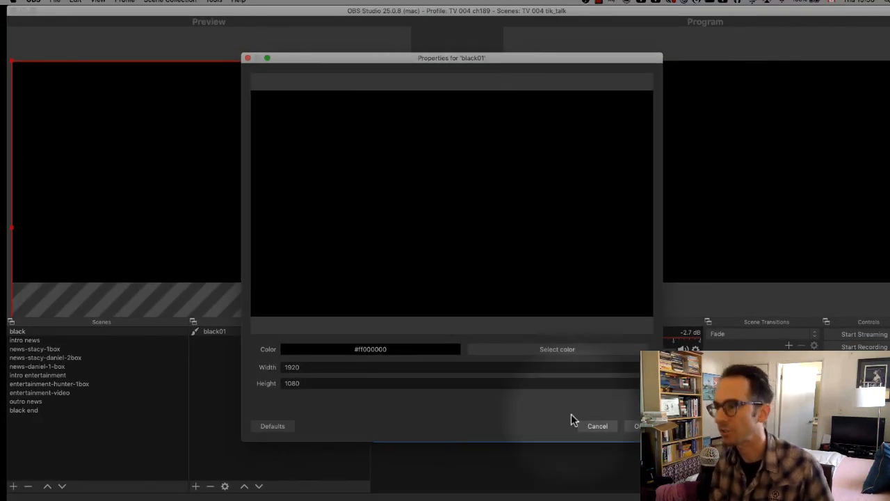
left_click(591, 423)
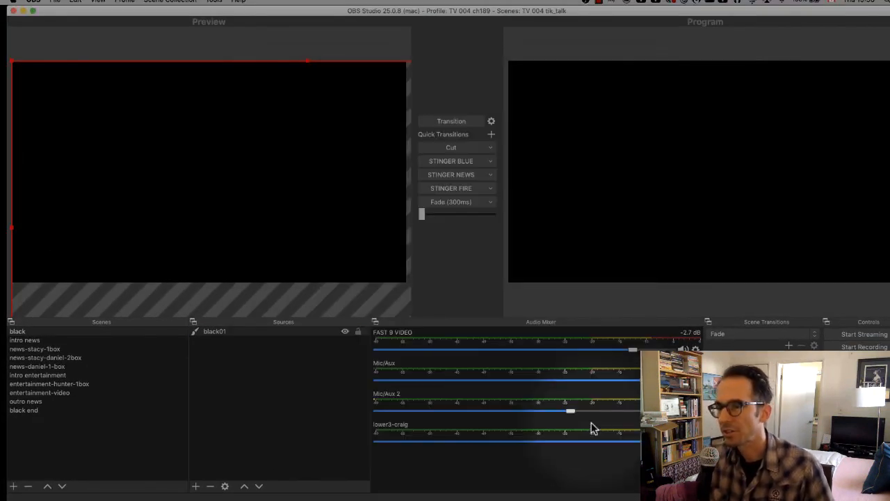
Step: Remove the black01 source from the black scene, and briefly show the new scene naming prompt without creating a scene
left_click(210, 487)
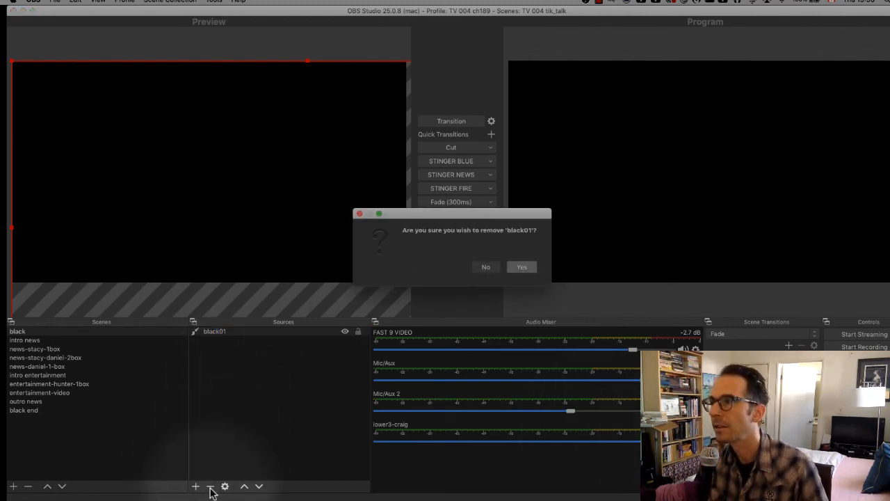
key("Return")
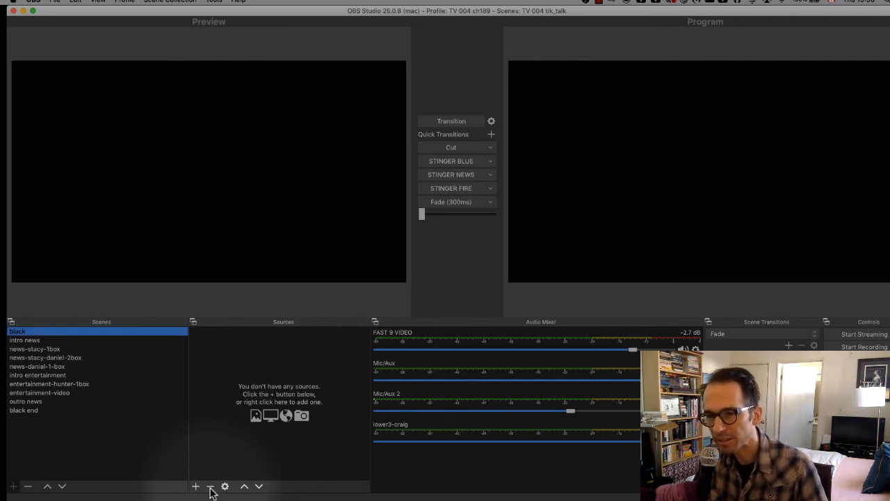
left_click(13, 486)
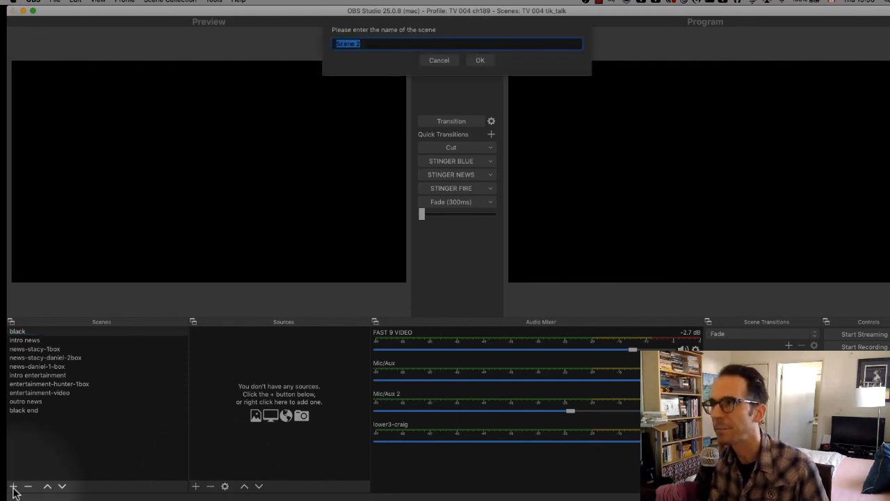
left_click(435, 62)
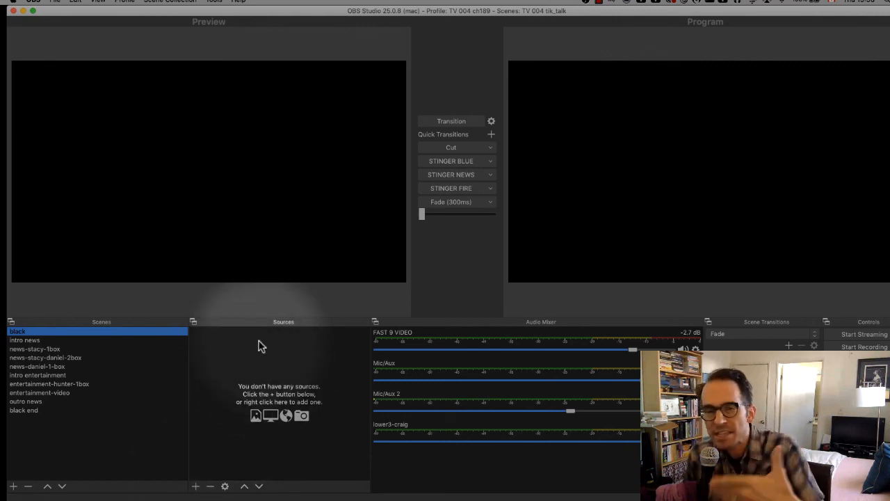
Step: Add a new visible Color Source named "black color source" to the black scene
left_click(197, 486)
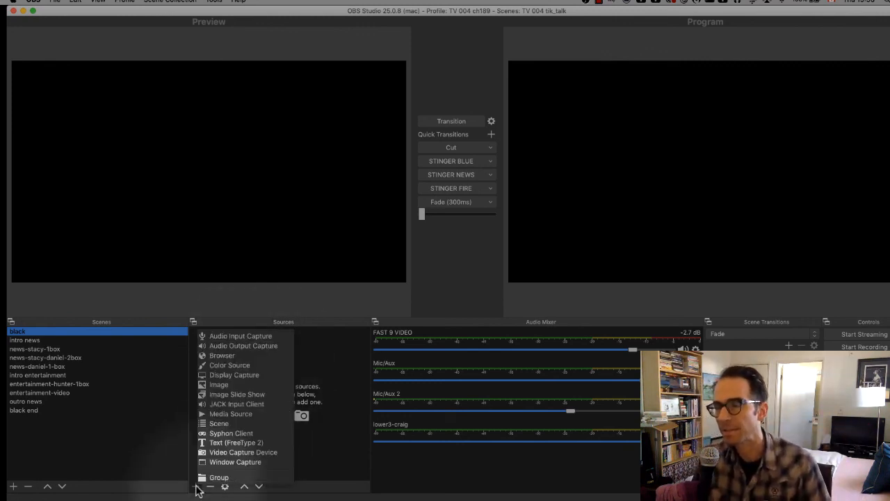
left_click(260, 366)
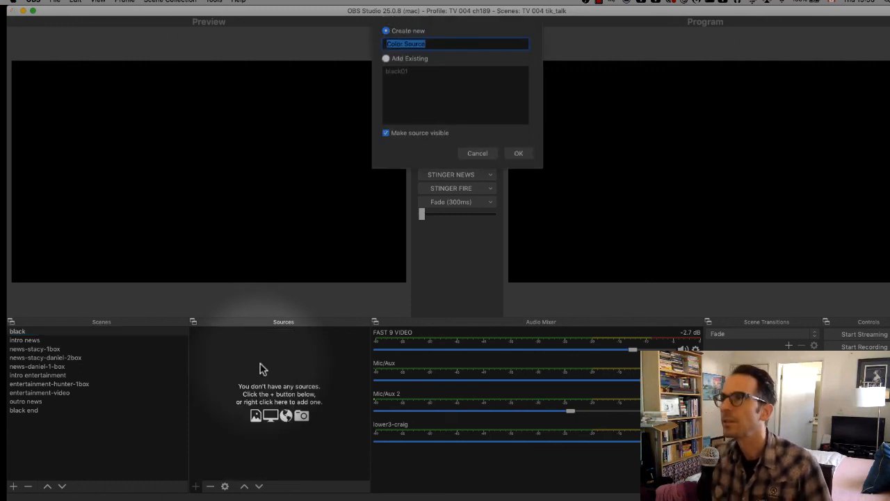
type("black ")
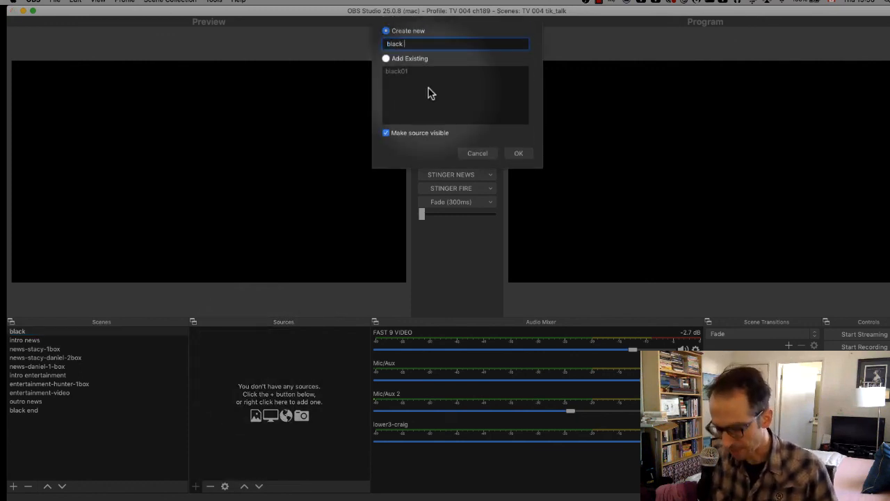
type("color sour")
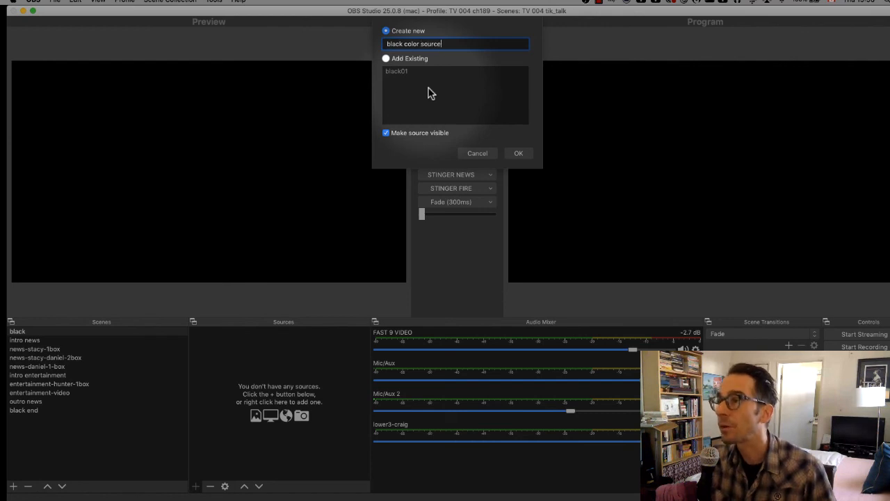
type("ce")
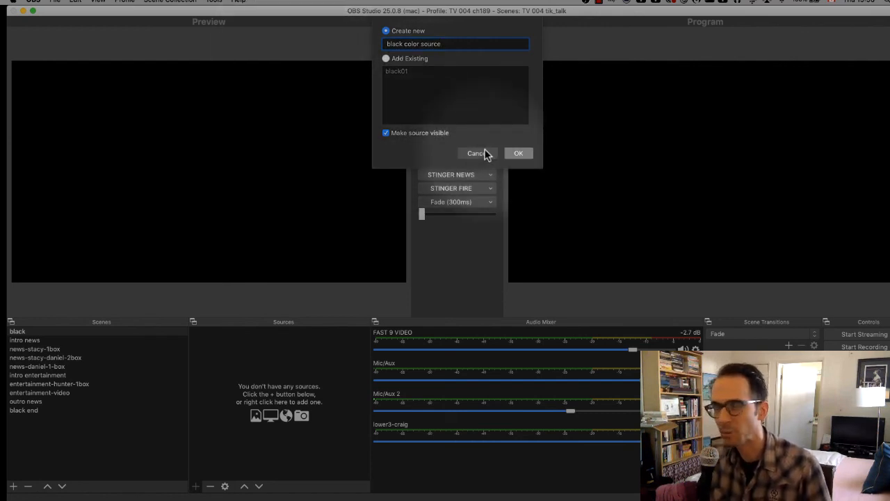
left_click(518, 154)
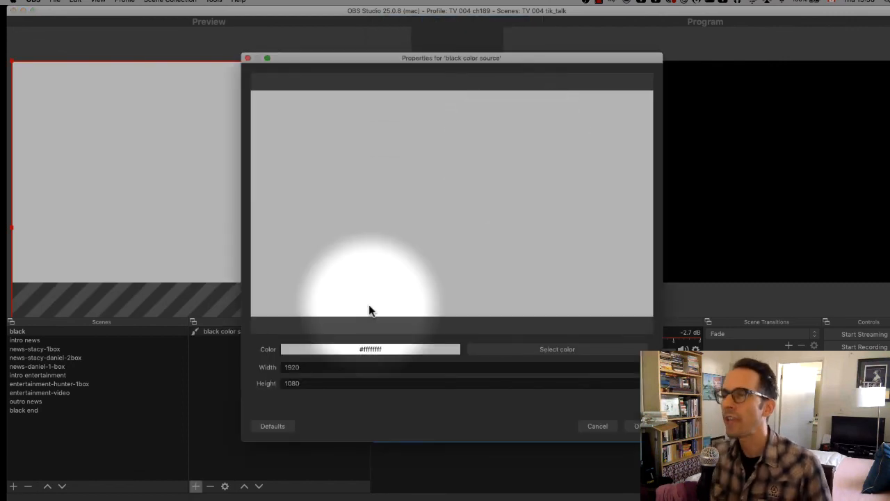
Step: Set the new color source's color to black (#000000) and accept its properties
left_click_drag(358, 59, 393, 98)
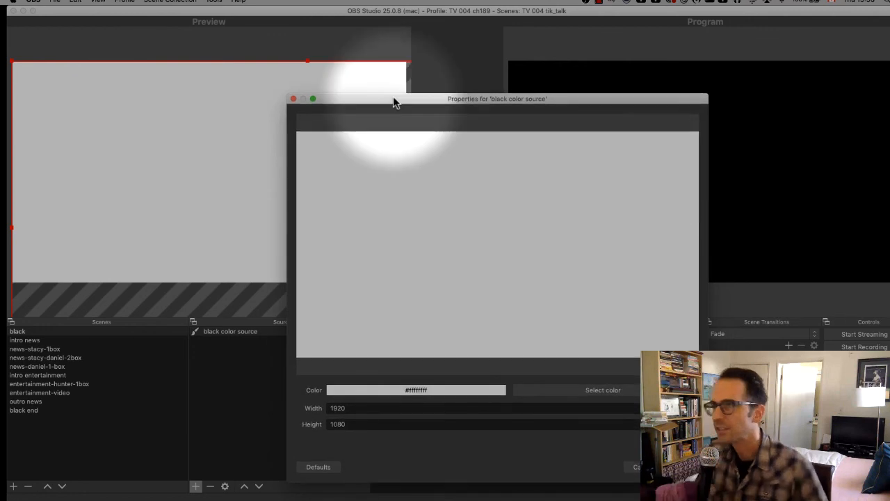
left_click(564, 389)
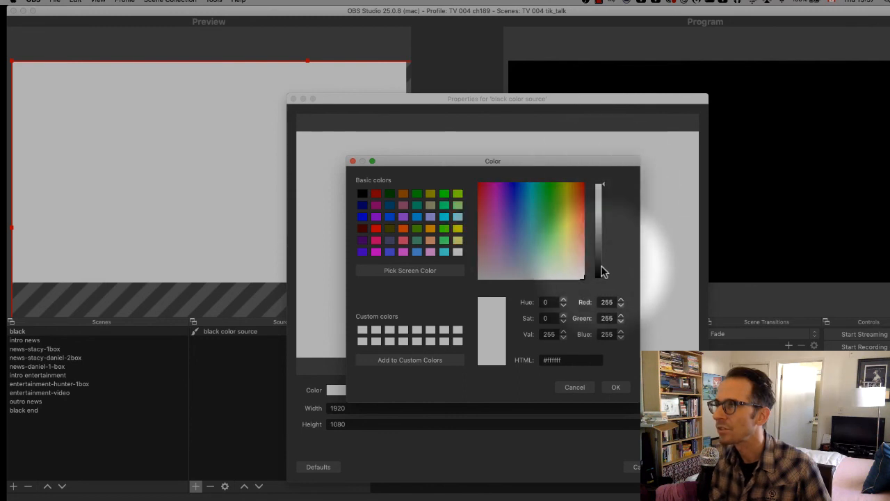
left_click(362, 193)
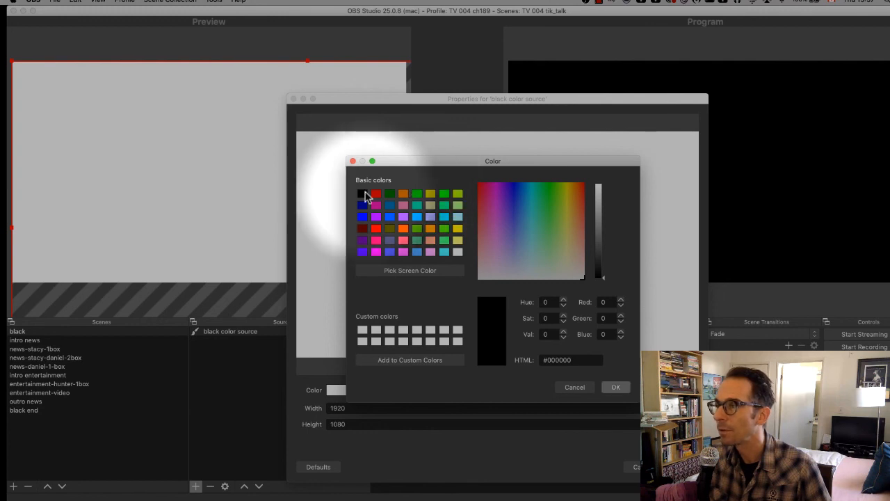
left_click(613, 388)
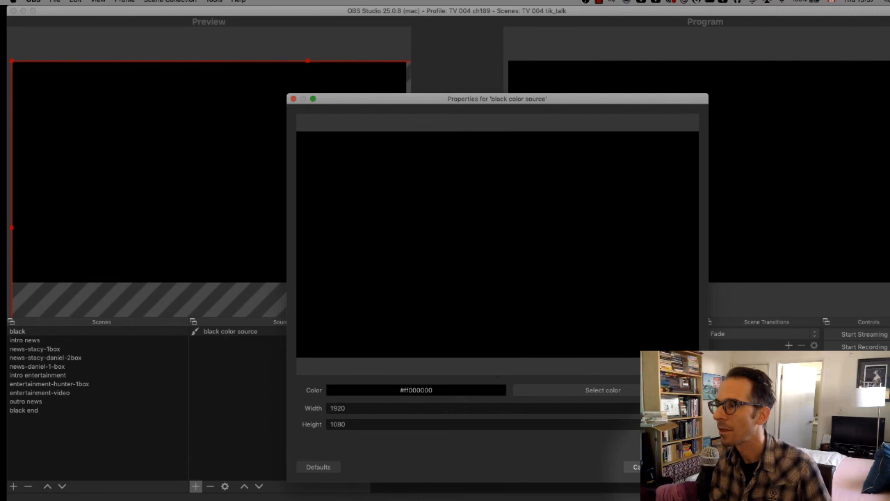
left_click(651, 467)
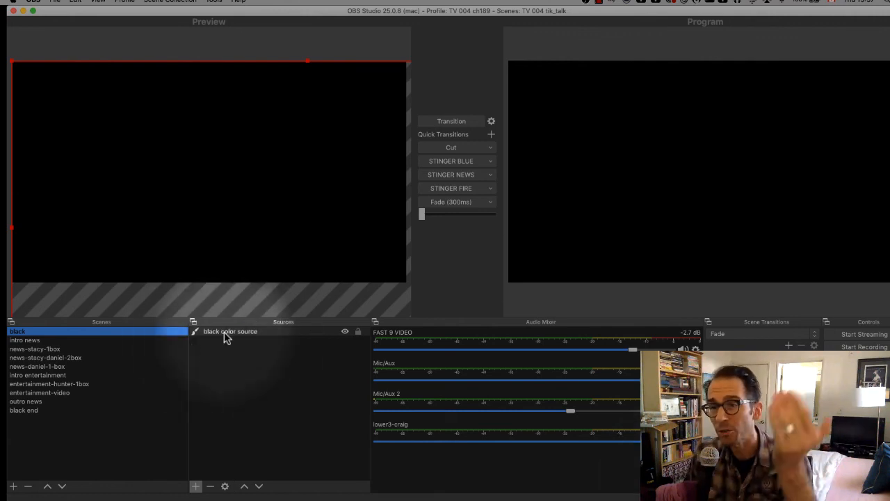
Step: Look at the intro news scene, and create a new scene named "intro news (for demo"
left_click(77, 340)
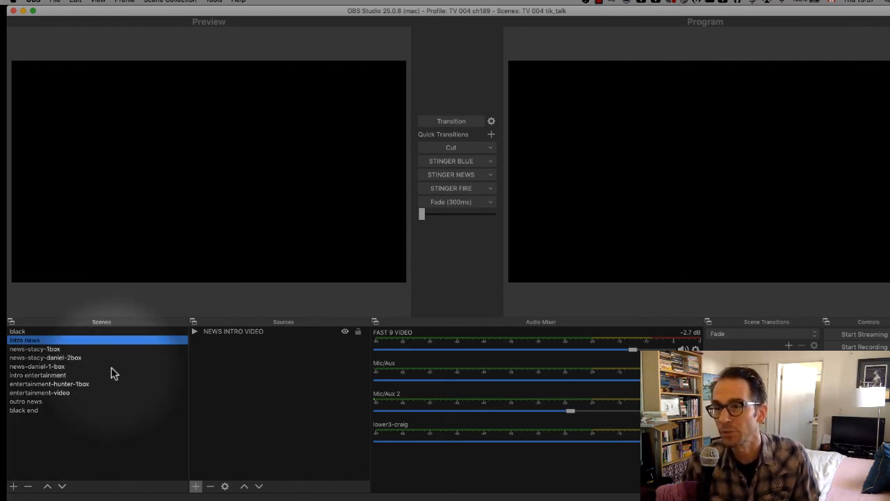
left_click(13, 491)
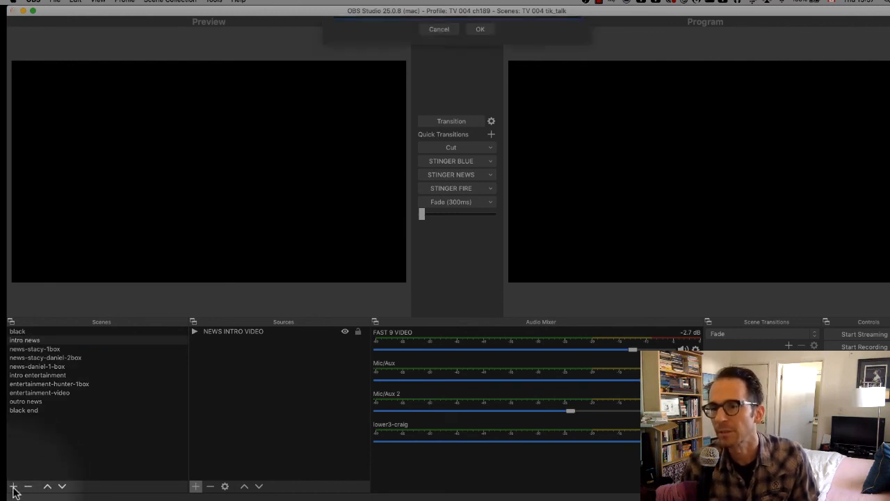
type("i")
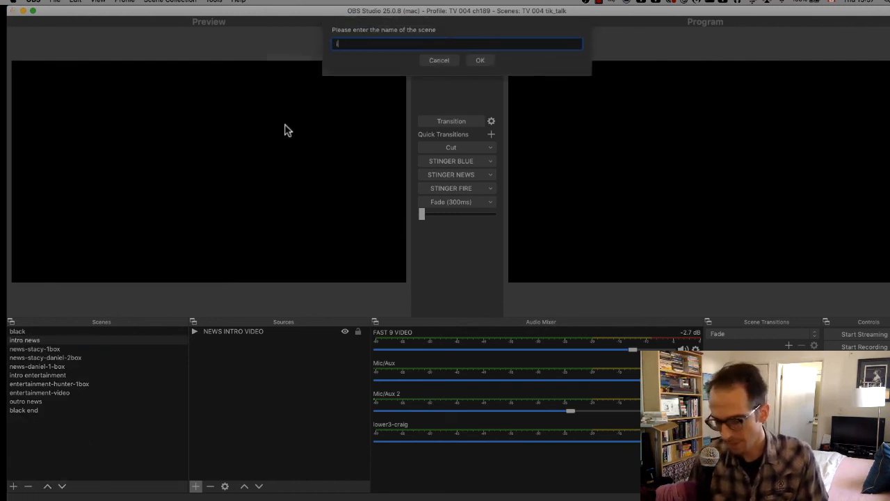
type("ntro ne")
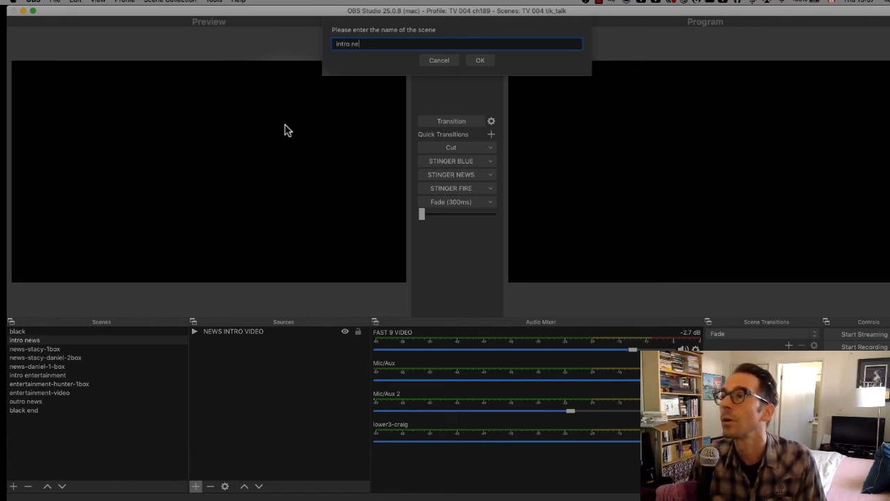
type("ws (fo")
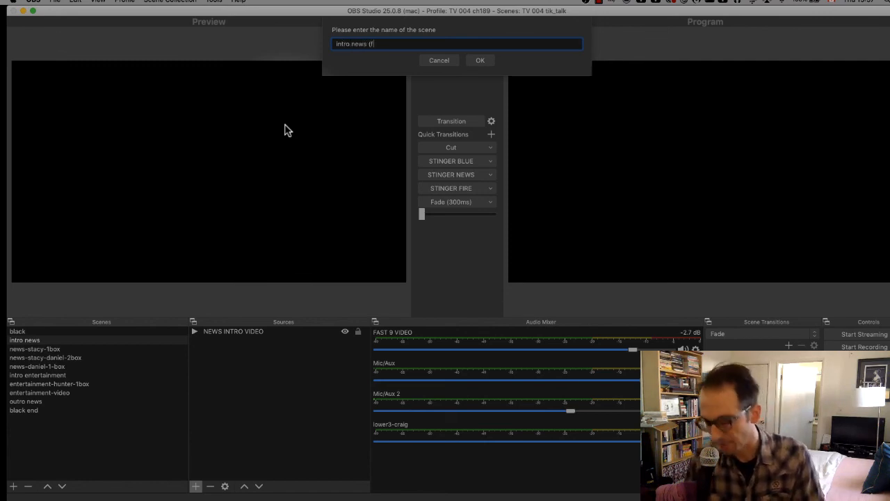
key("BackSpace")
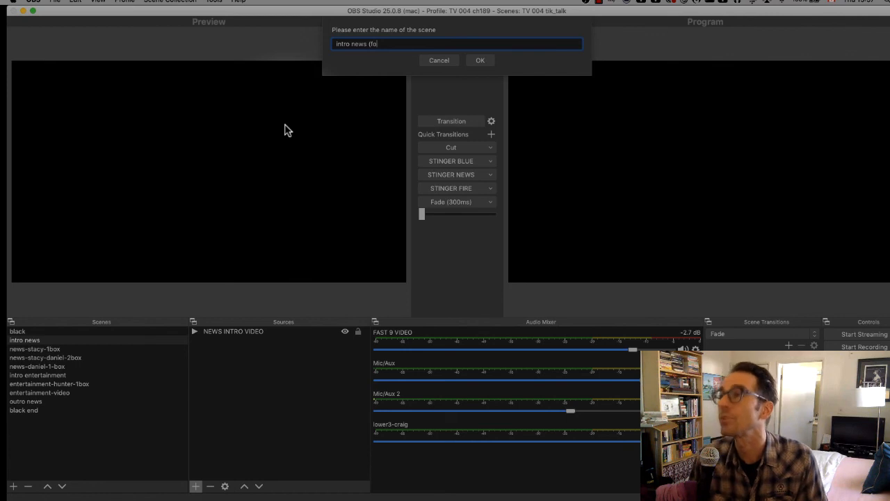
type("r ed")
key("BackSpace")
key("BackSpace")
key("BackSpace")
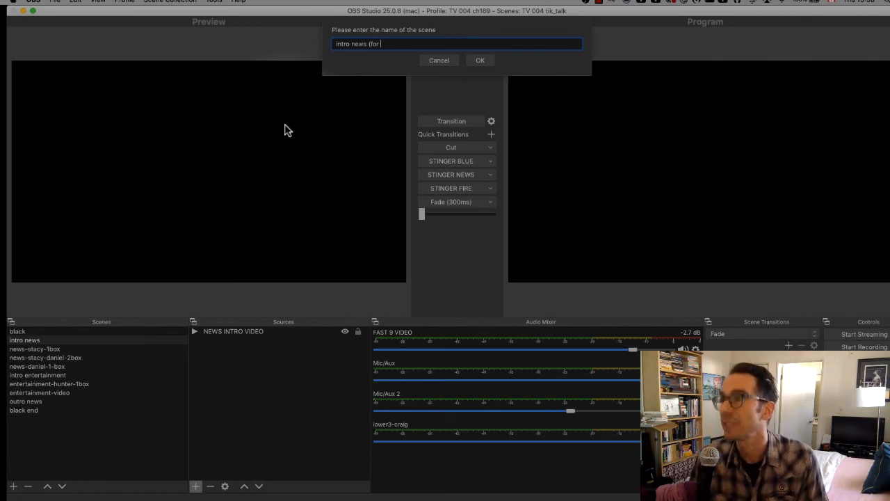
type("demo)")
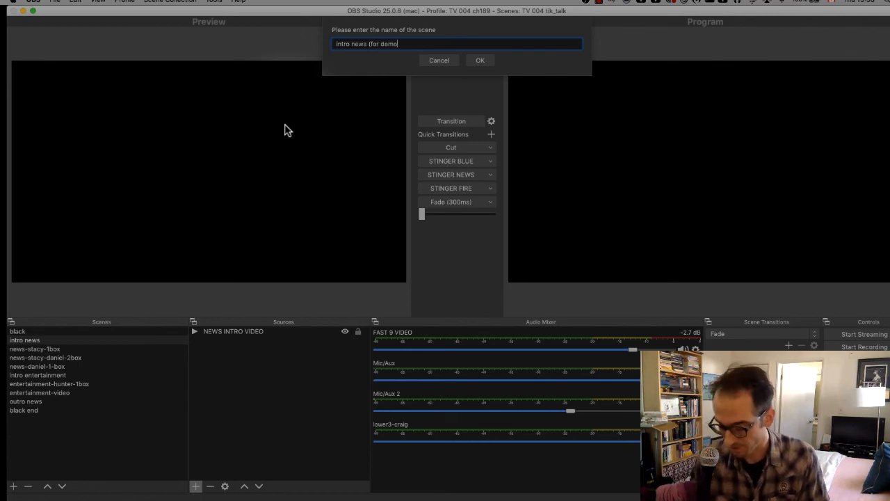
key("Return")
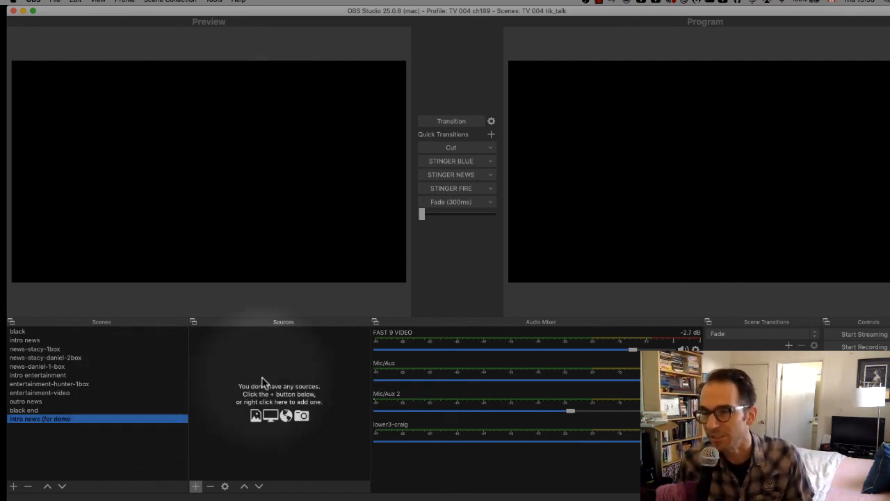
Step: Add a new visible Media Source named "ch189 intro" to the "intro news (for demo" scene
left_click(198, 487)
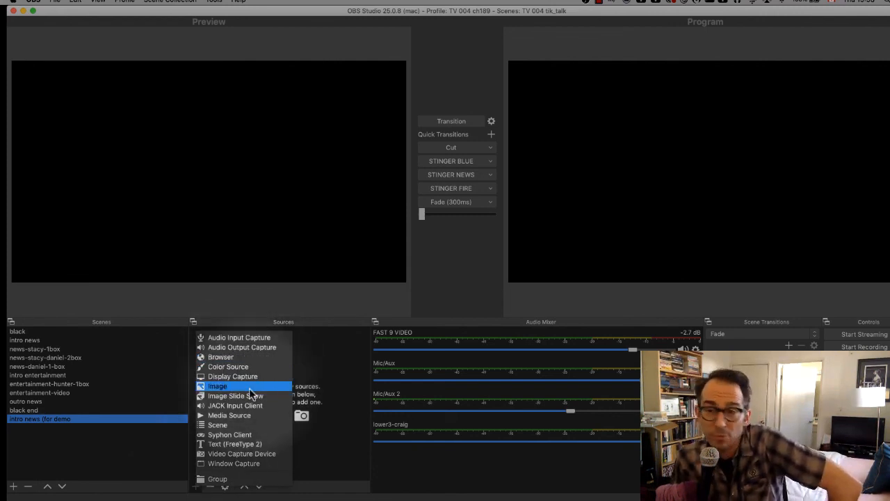
left_click(256, 414)
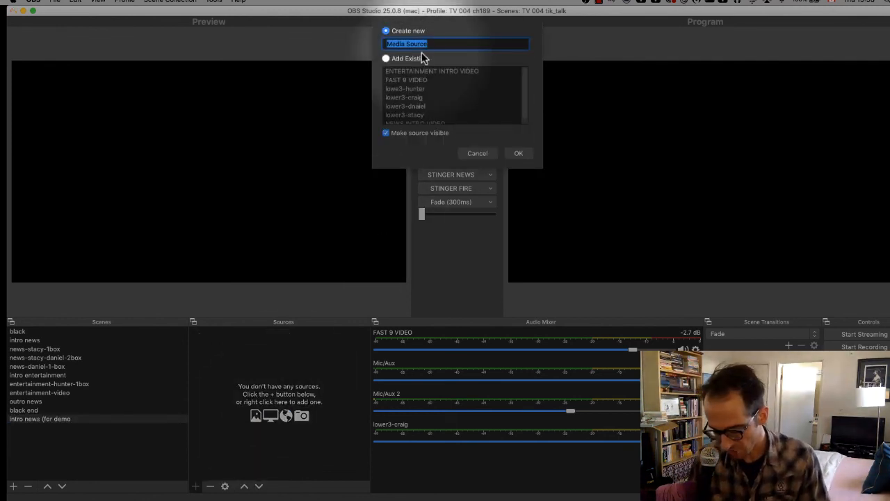
type("ch")
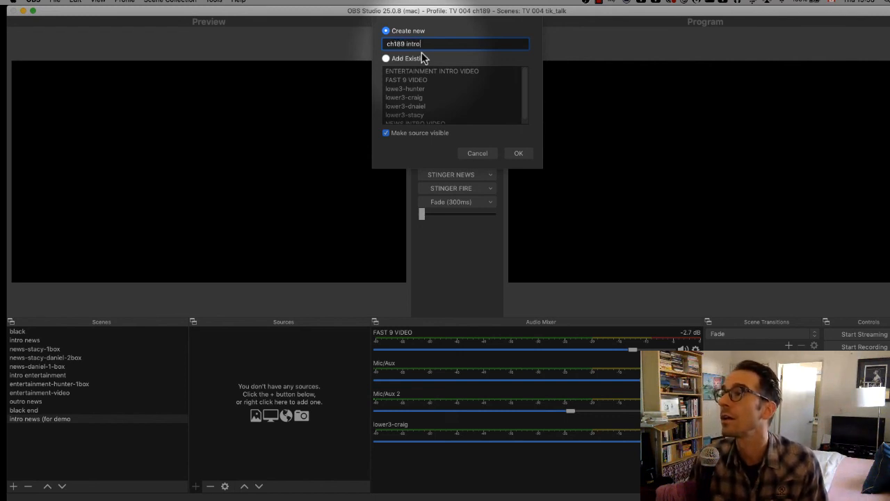
type("189 intro")
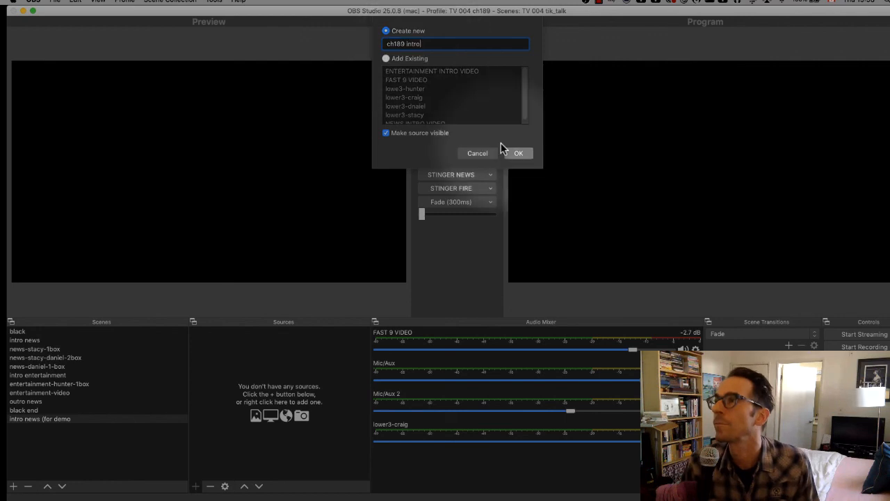
key("Return")
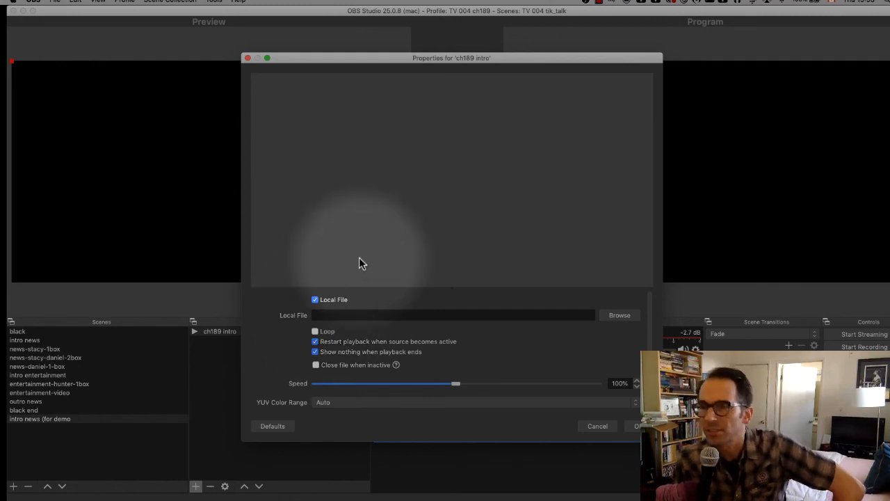
Step: Keep Local File enabled for the ch189 intro source and browse to the OBS MATERIALS CH189 folder inside OBS MATERIALS
left_click(315, 299)
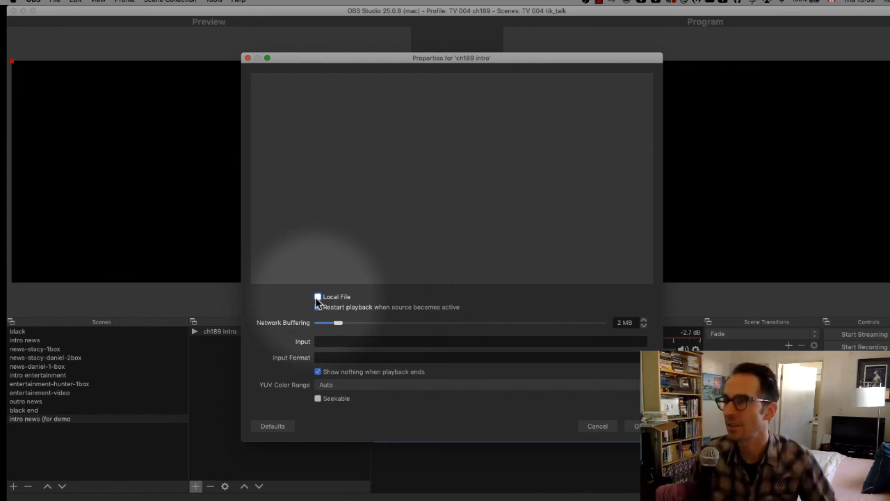
left_click(317, 297)
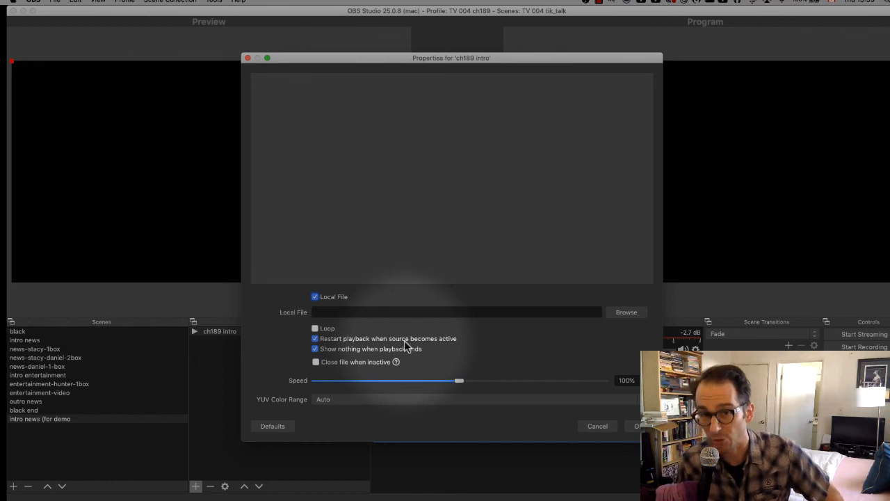
left_click(634, 316)
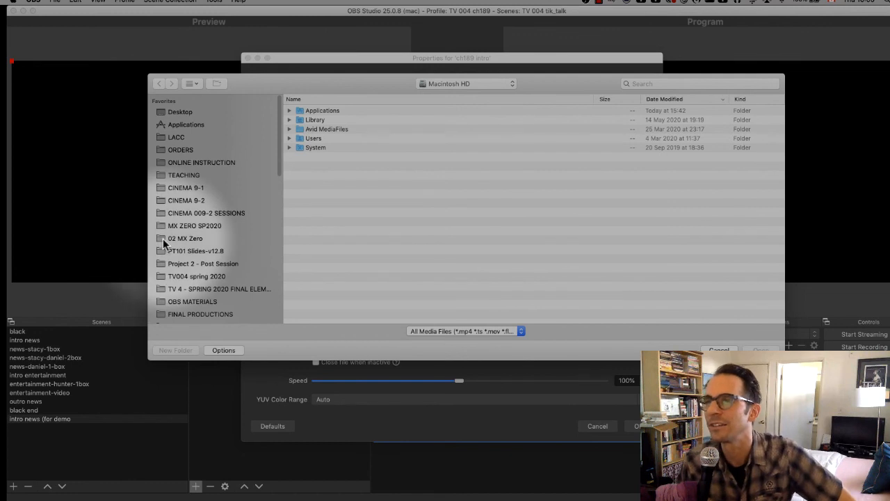
scroll(197, 242, "down", 2)
scroll(197, 243, "down", 2)
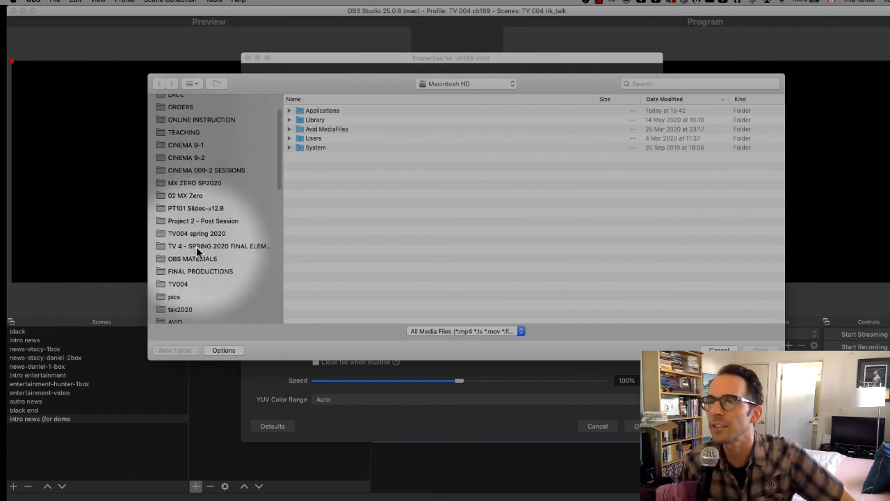
left_click(197, 258)
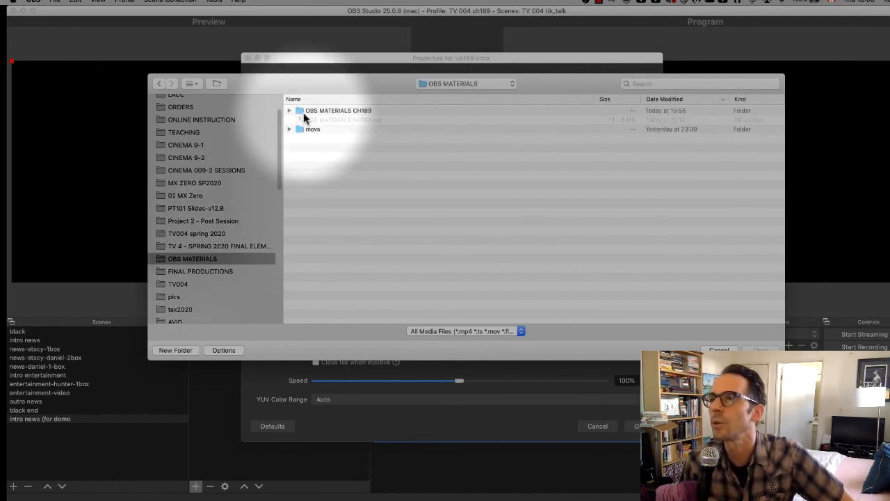
left_click(333, 111)
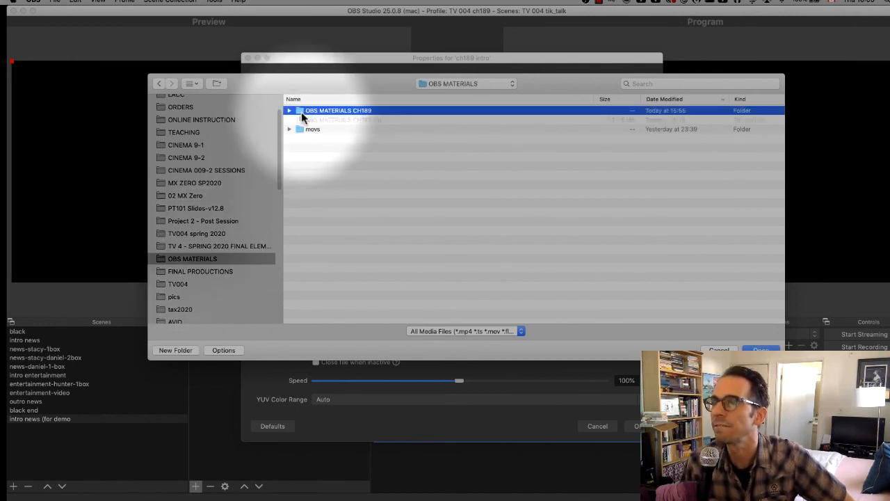
double_click(302, 112)
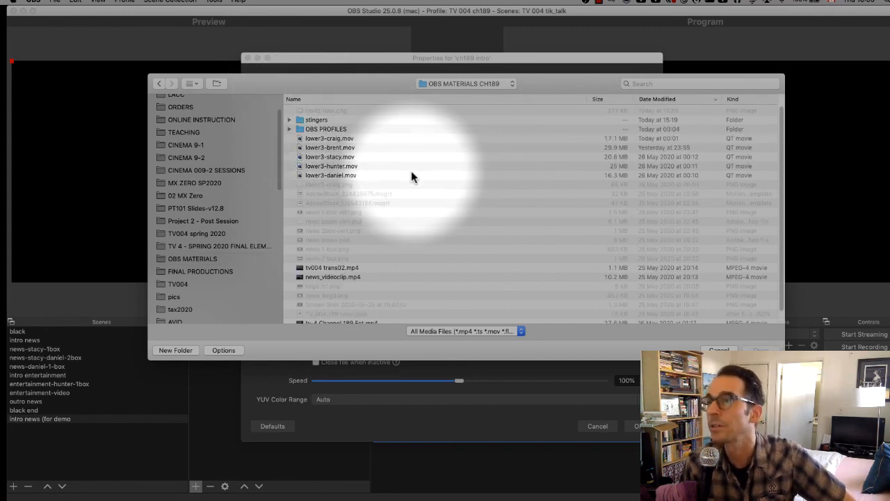
Step: Load tv-4 Channel 189 News.mp4 as the media source's local file and accept its properties
scroll(364, 213, "down", 1)
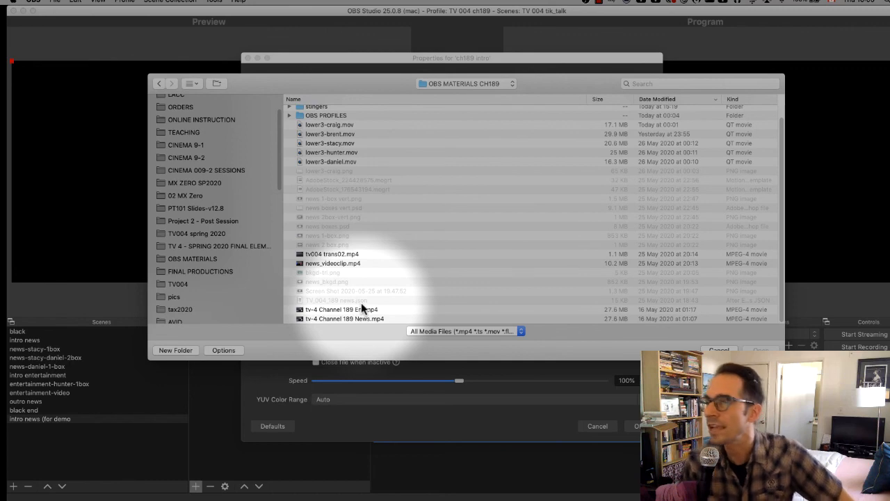
left_click(344, 319)
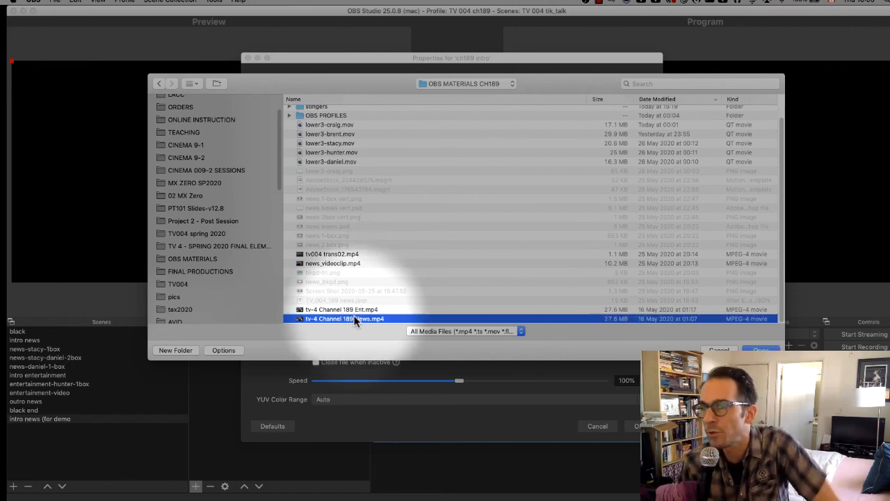
left_click(353, 311)
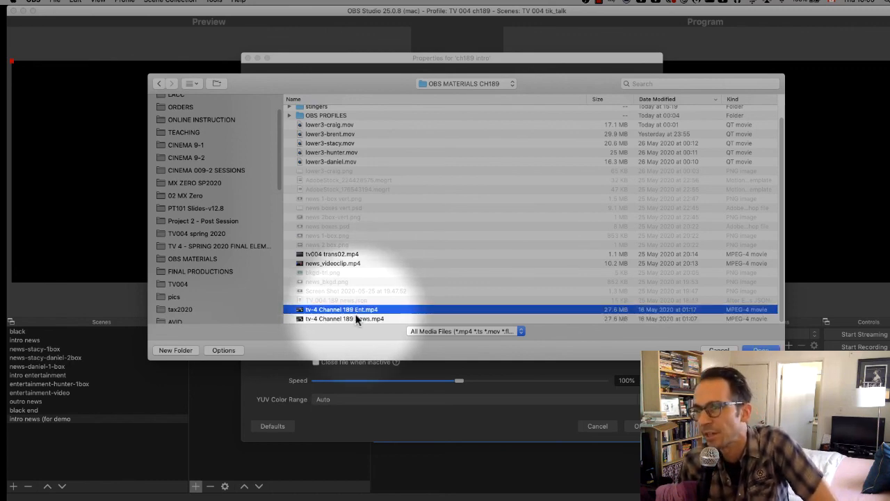
left_click(356, 317)
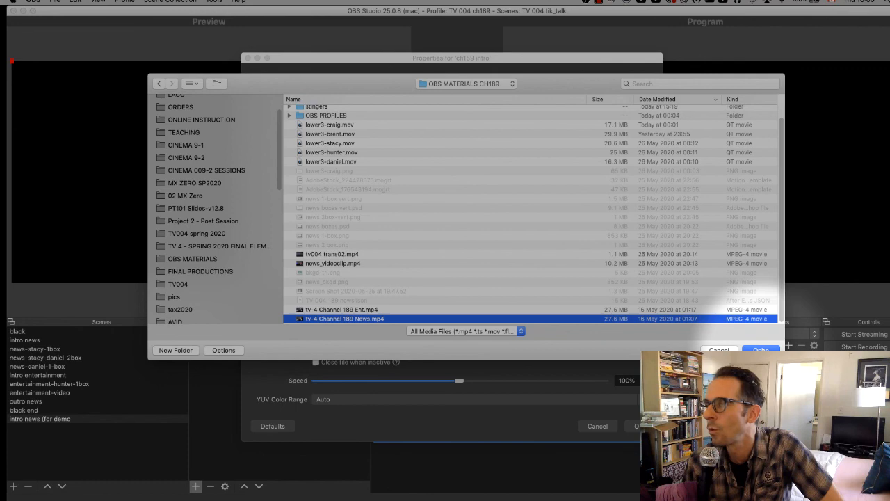
left_click(760, 349)
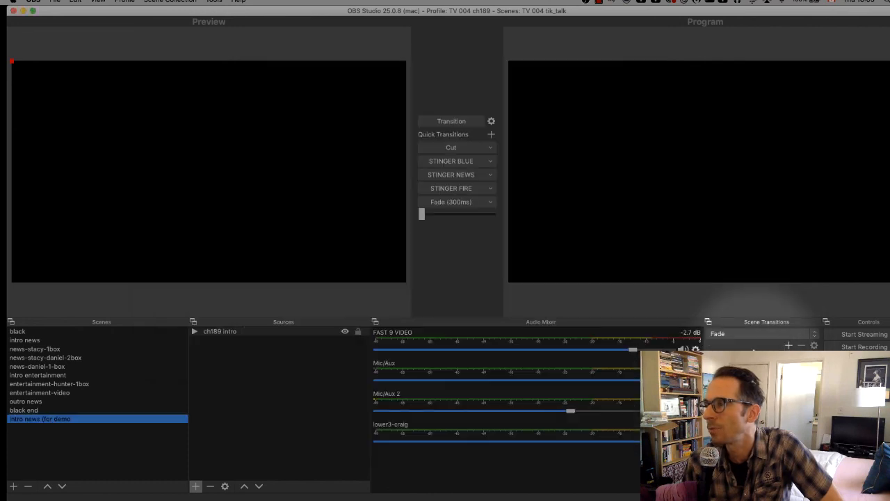
Step: Move the "intro news (for demo" scene directly below the black scene, and enlarge the OBS window
left_click(228, 332)
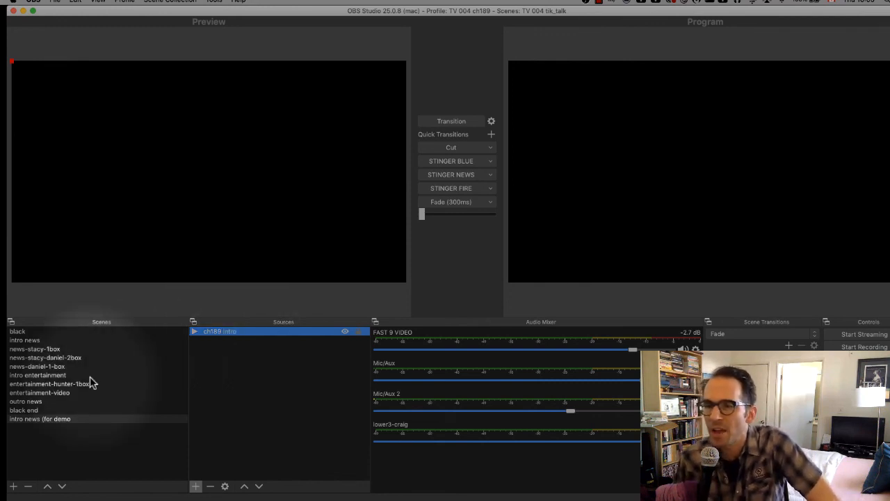
left_click(28, 420)
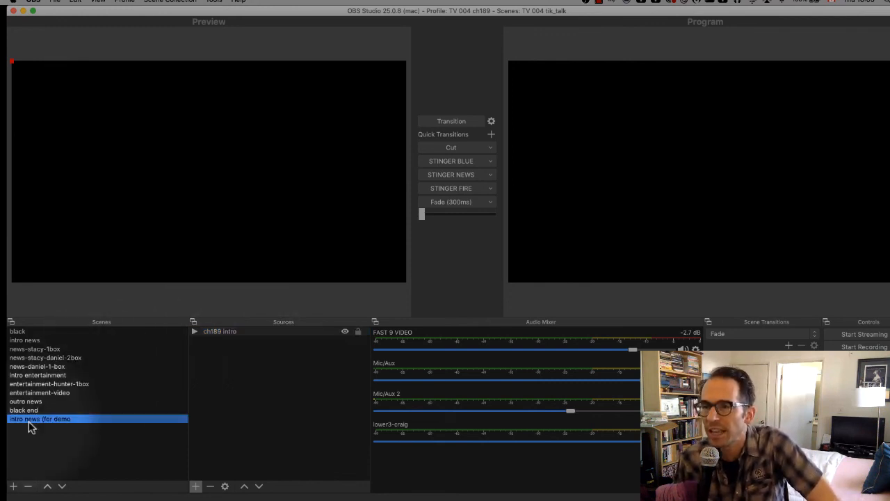
key("Tab")
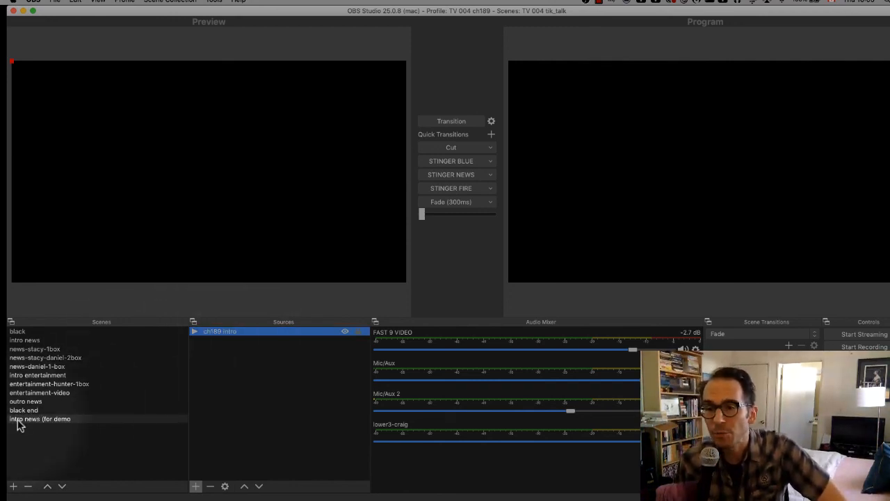
left_click_drag(18, 419, 38, 339)
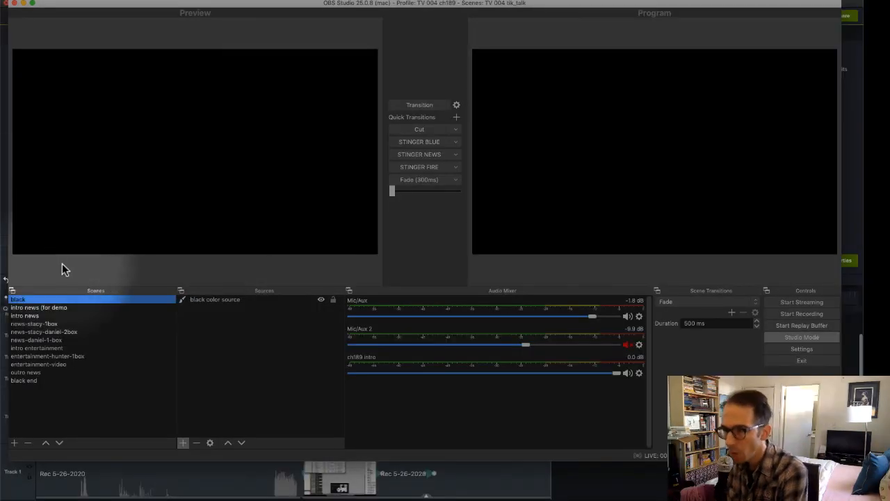
left_click(120, 307)
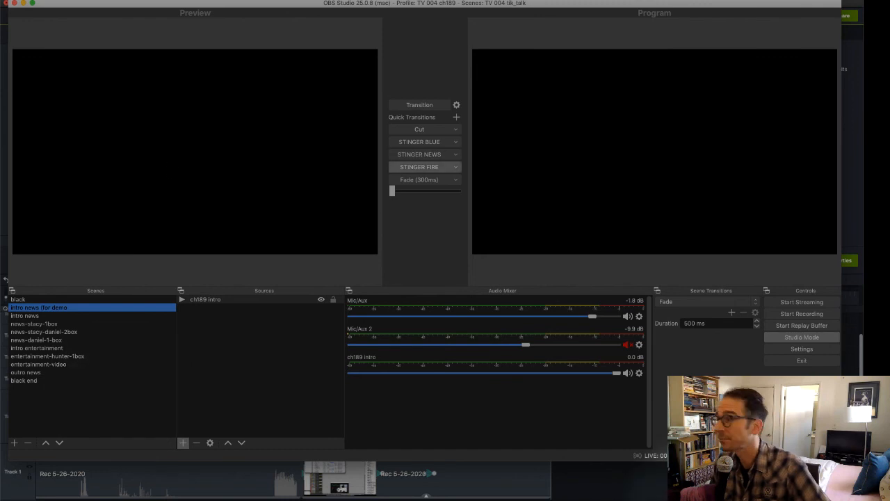
left_click_drag(842, 459, 864, 500)
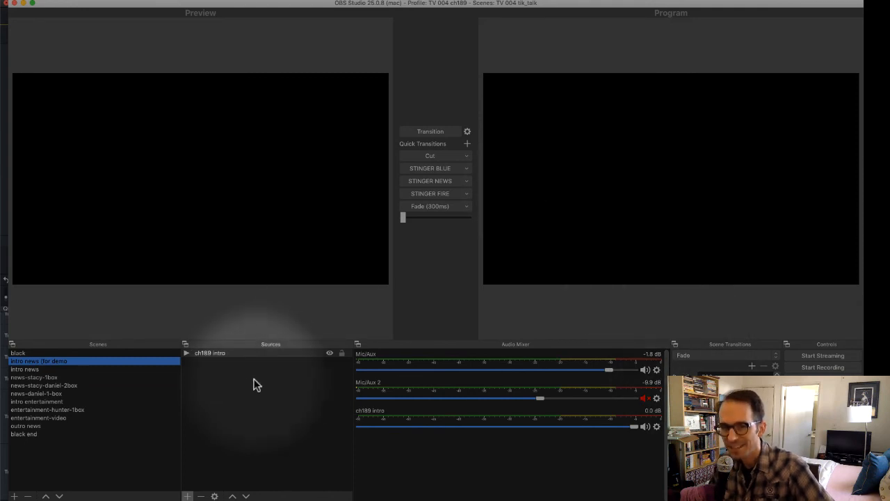
Step: Look at the intro news and black scenes, and return to the "intro news (for demo" scene
left_click(49, 367)
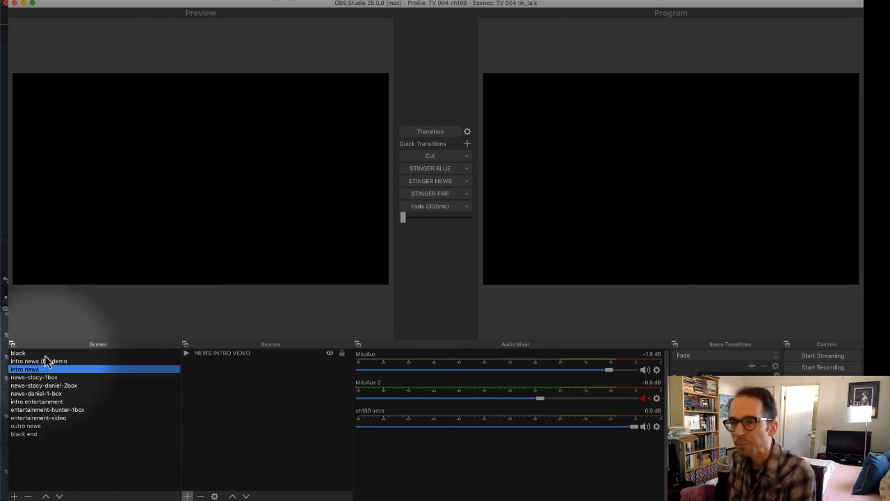
left_click(45, 353)
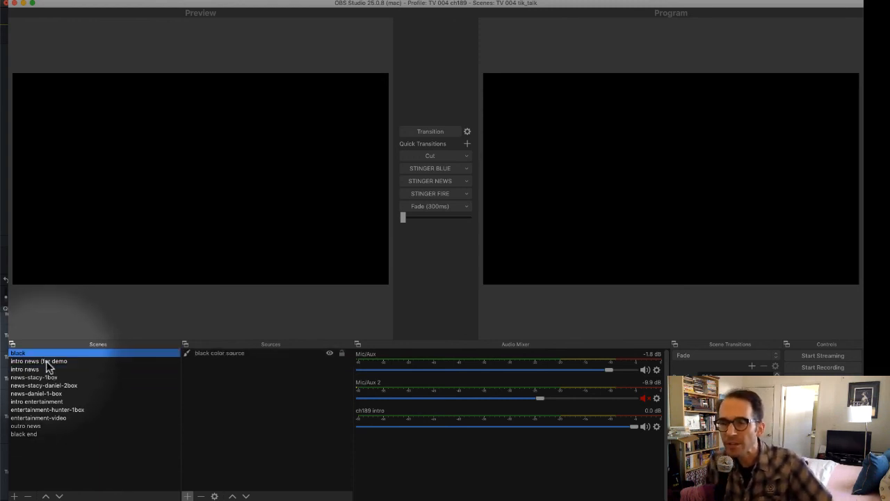
left_click(46, 361)
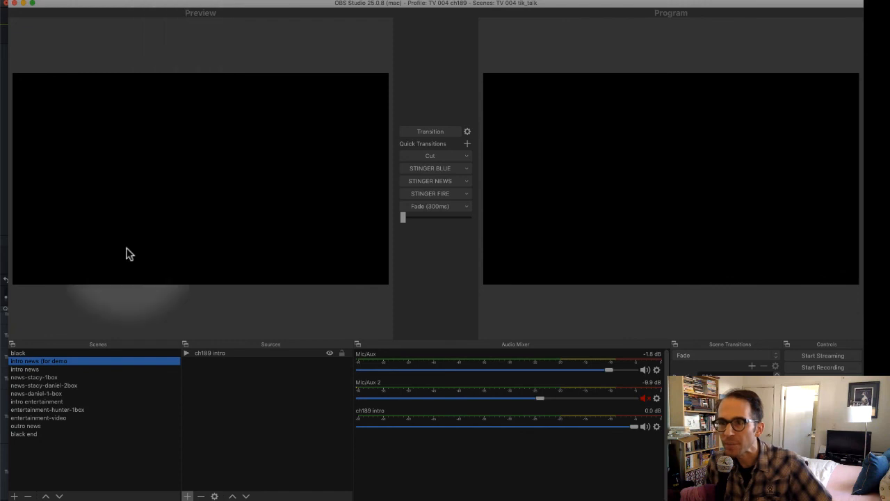
Step: Put news-stacy-daniel-2box in preview and swap it with the black scene in program using the Cut quick transition
left_click(62, 385)
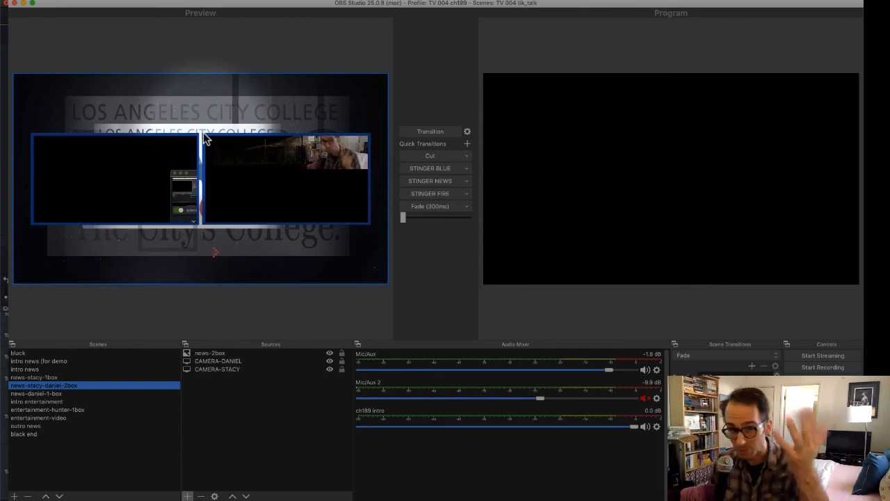
left_click(439, 155)
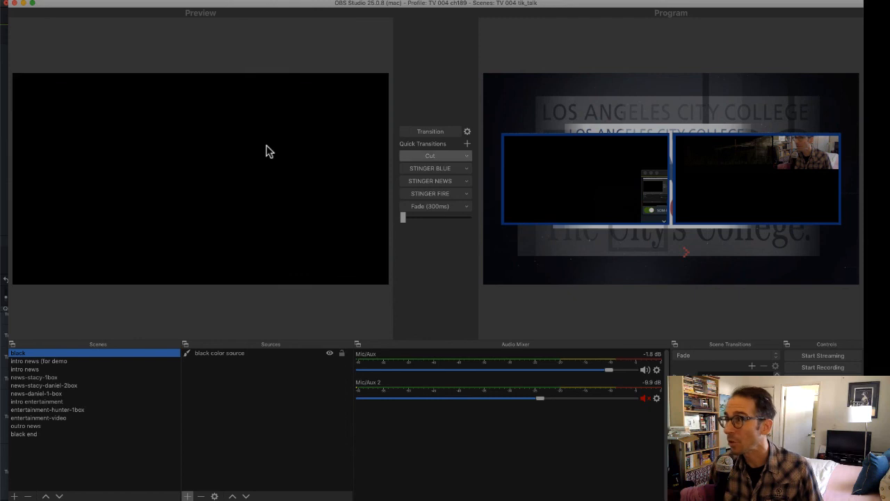
left_click(436, 154)
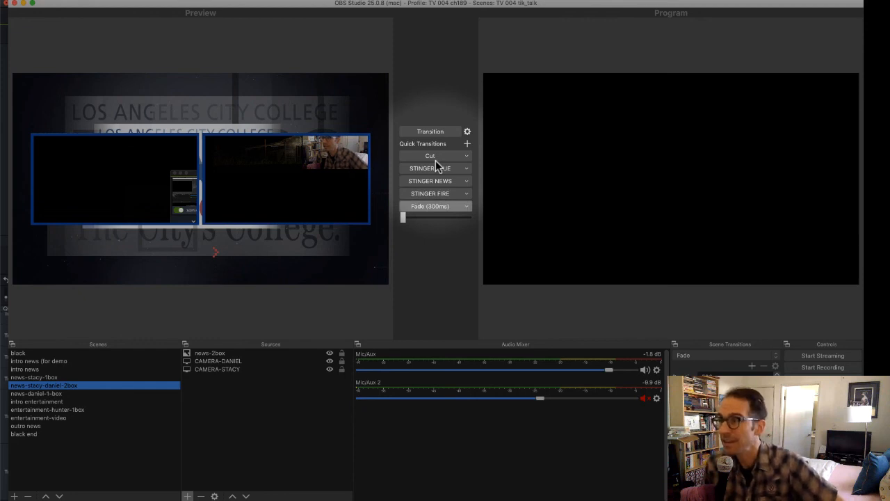
left_click(435, 156)
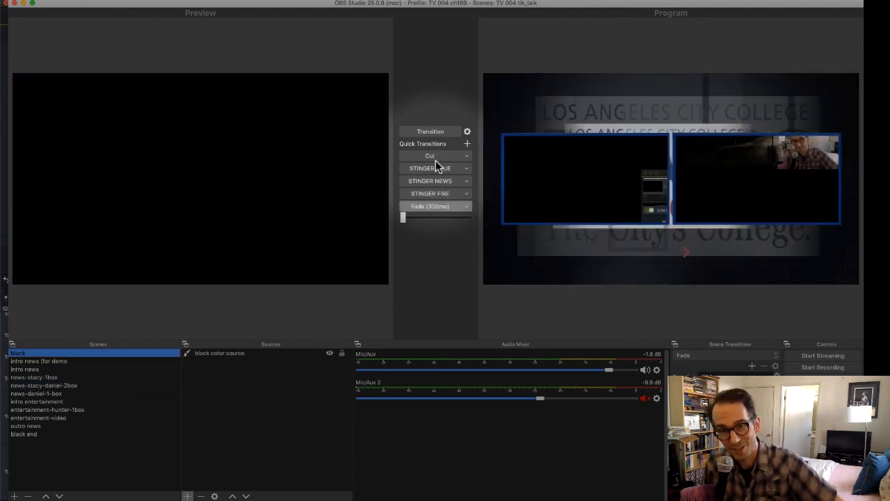
Step: Switch the program back and forth between news-stacy-daniel-2box and black with the fade and stinger quick transitions
left_click(431, 206)
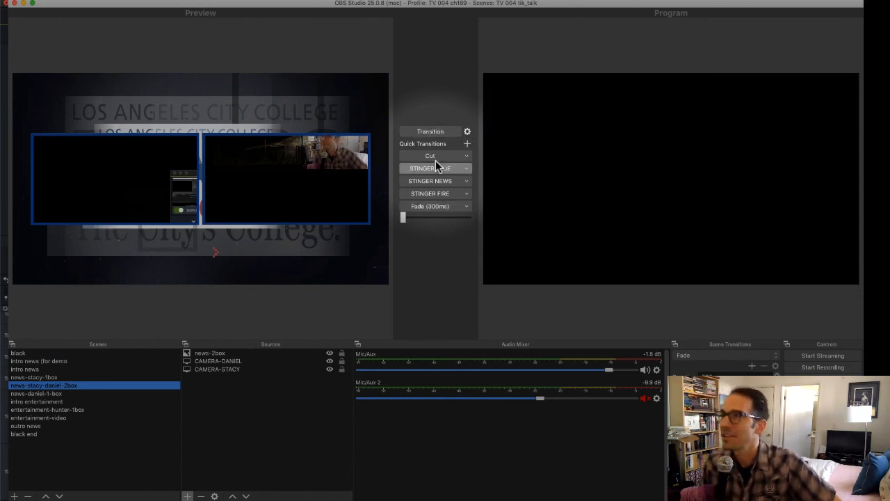
left_click(436, 161)
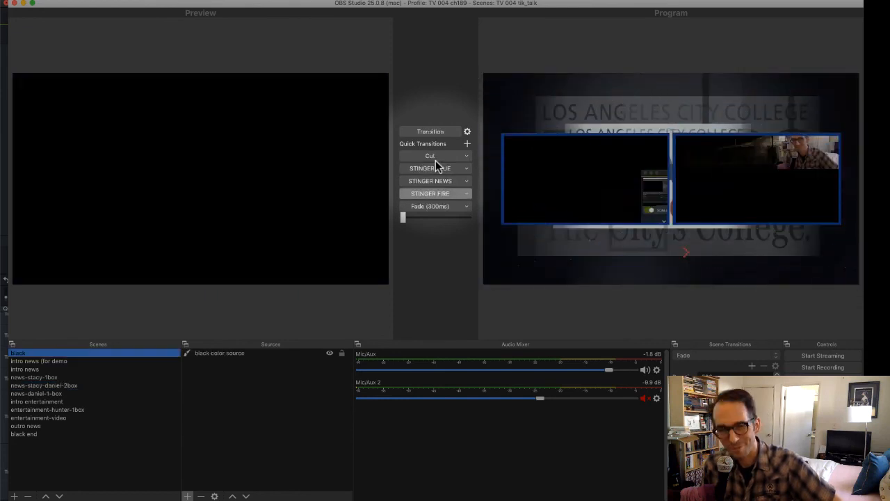
key("space")
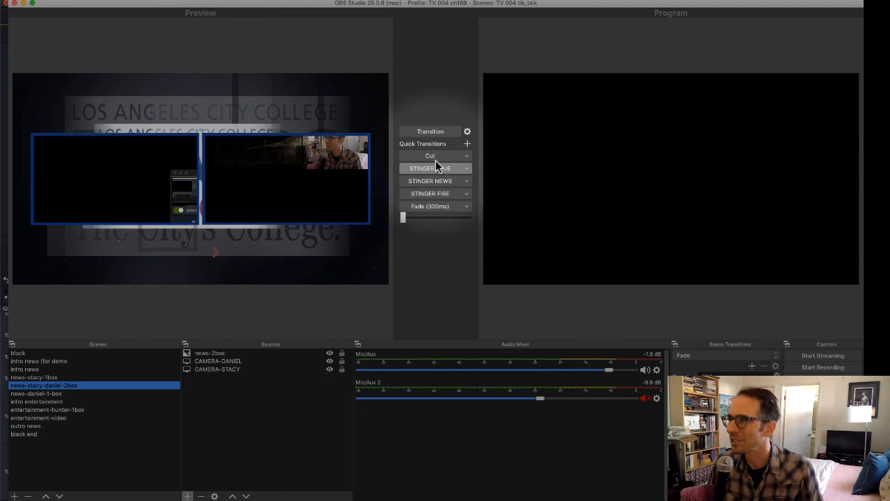
left_click(435, 162)
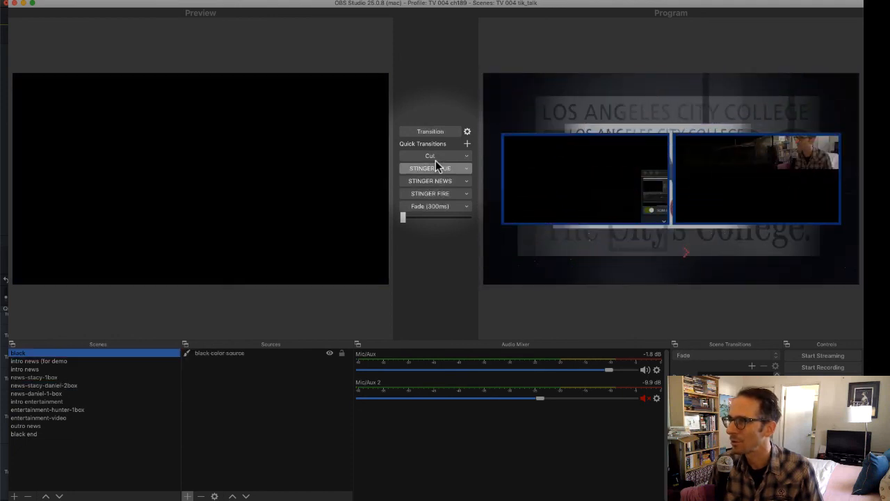
left_click(436, 161)
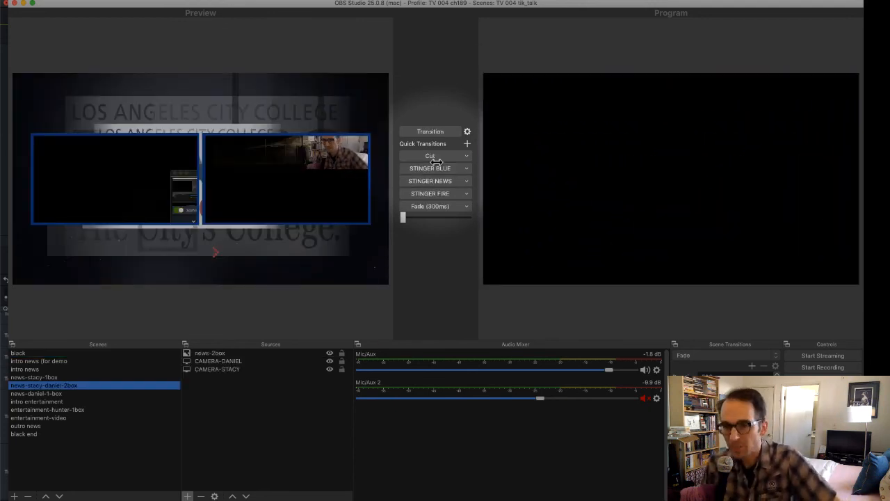
Step: Put the "intro news (for demo" scene in preview and cut the program to it and back to black
left_click(435, 160)
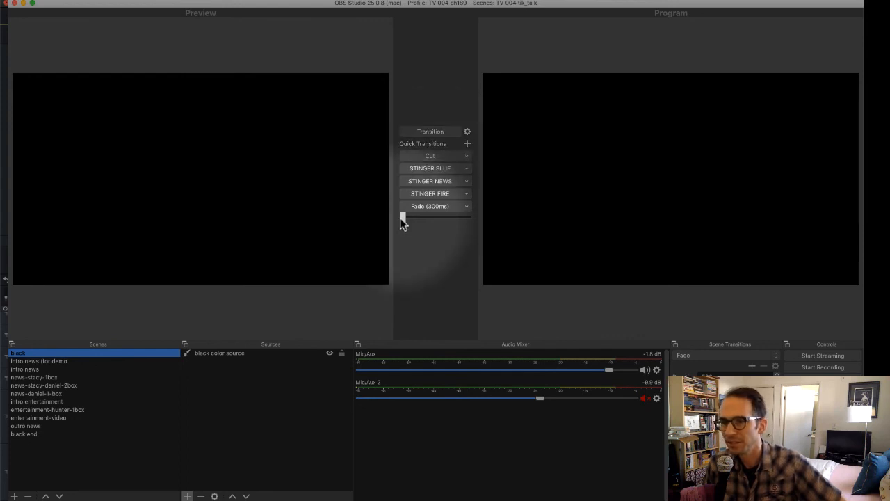
left_click(60, 361)
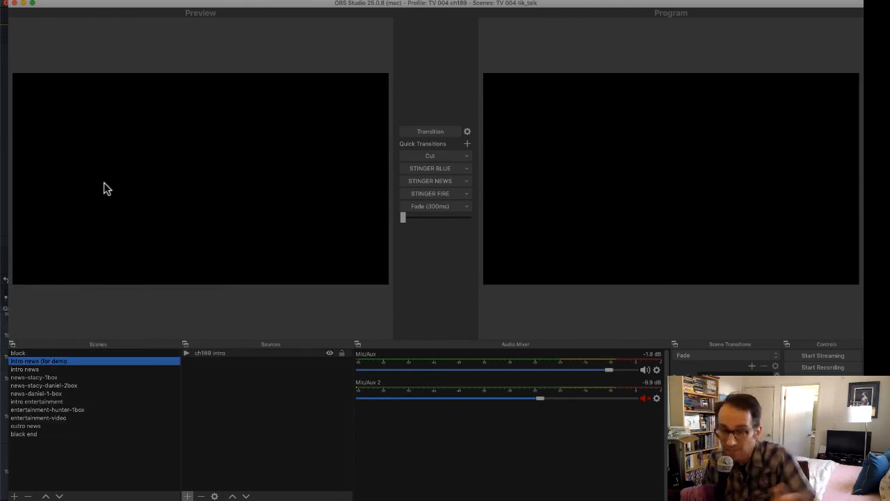
left_click(431, 155)
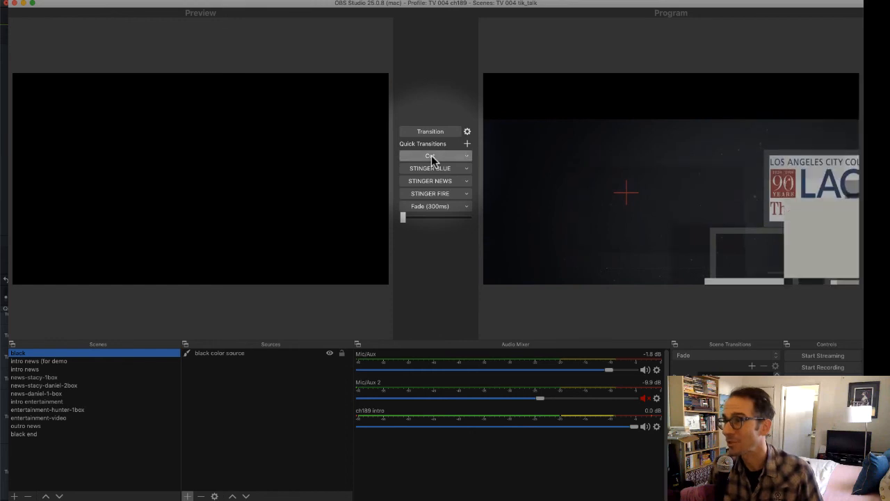
left_click(431, 155)
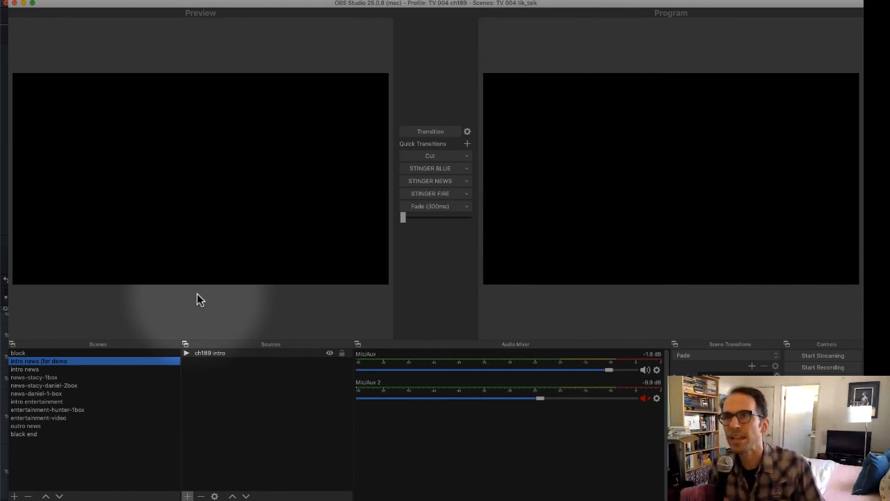
Step: Open the OBS settings and look through the General, Output and Video settings
left_click(39, 0)
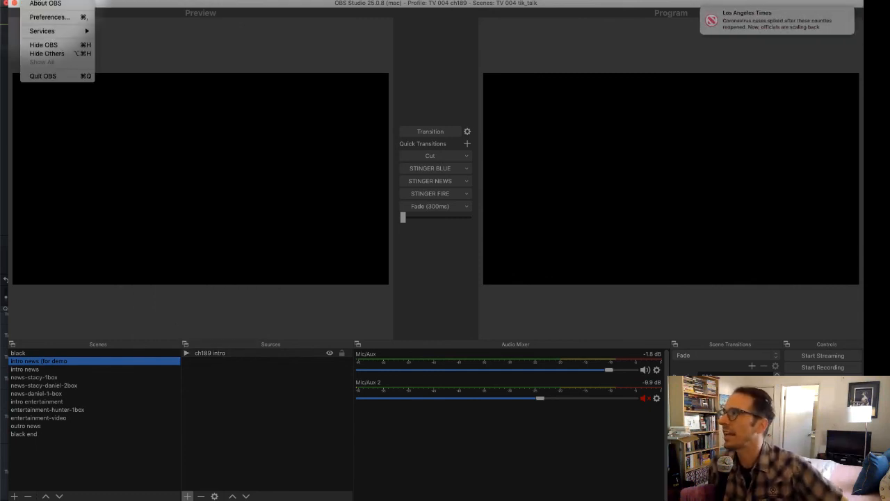
left_click(37, 18)
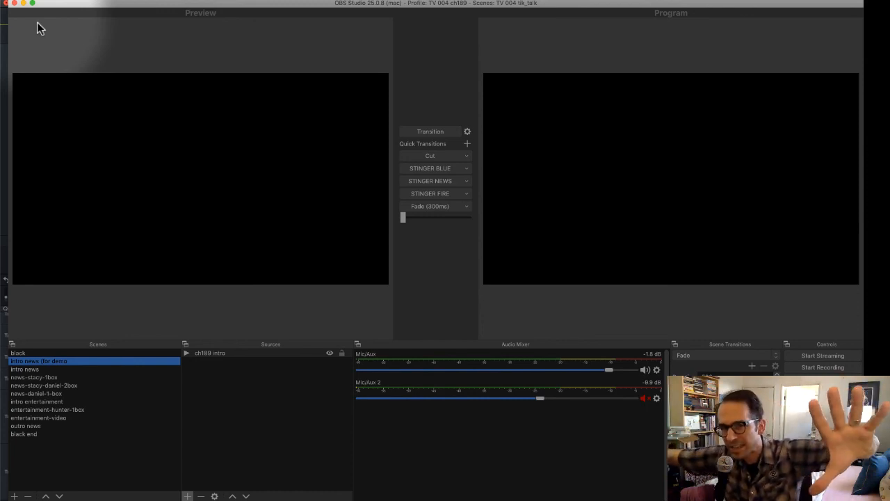
key("super+comma")
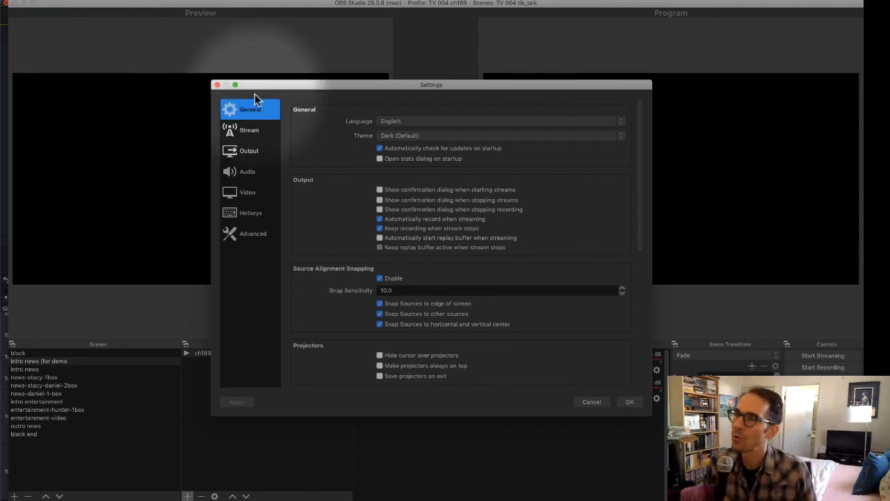
left_click(248, 151)
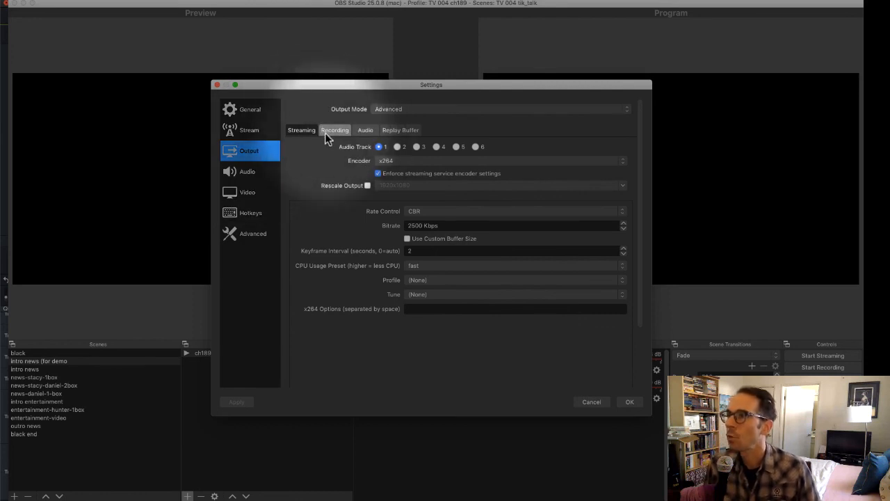
left_click(259, 190)
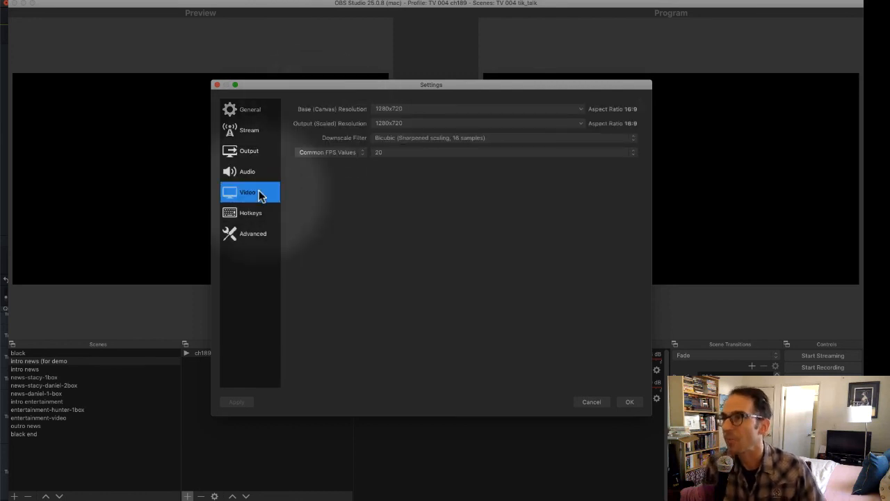
Step: Set the output resolution to 1280x720 and the common FPS value to 20, and accept the settings
left_click(412, 123)
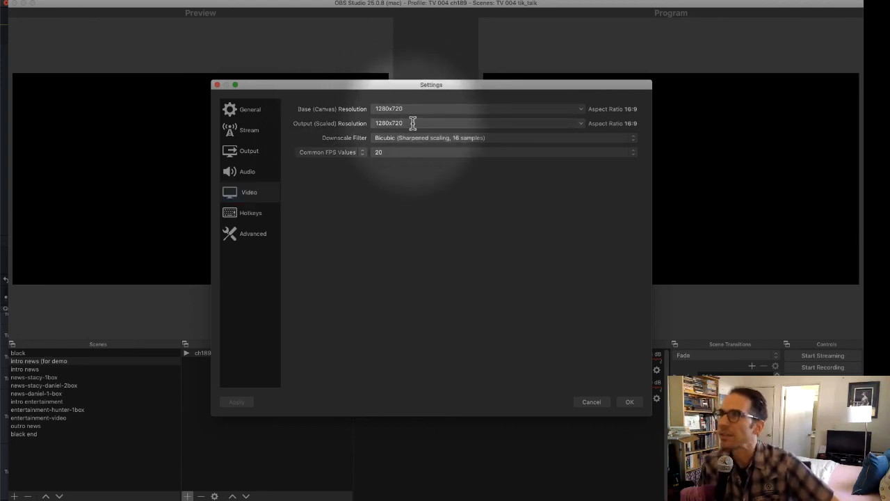
left_click(580, 123)
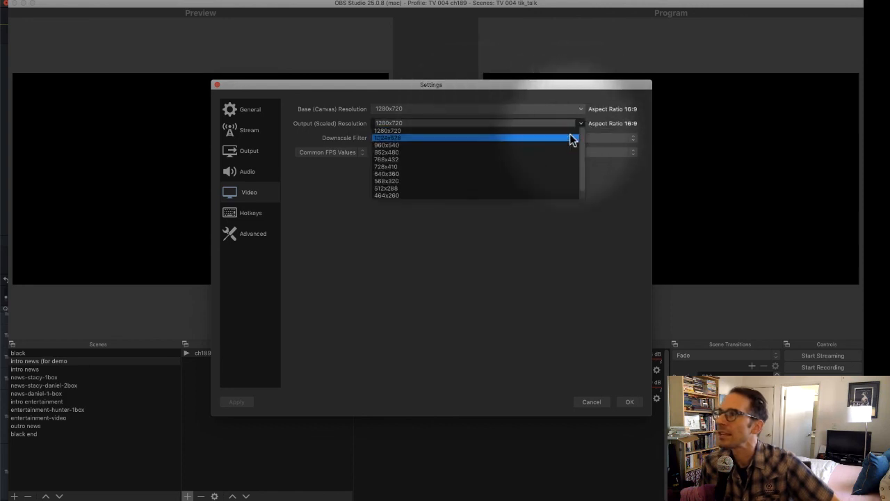
left_click(463, 130)
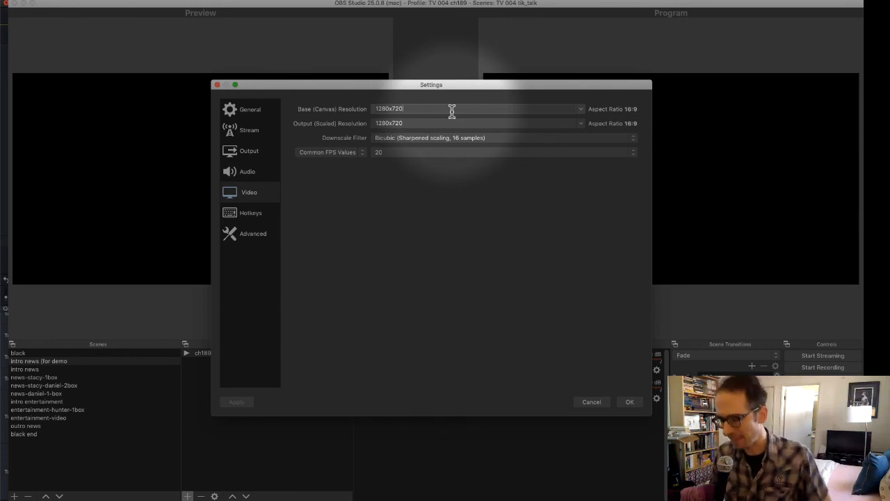
left_click(385, 153)
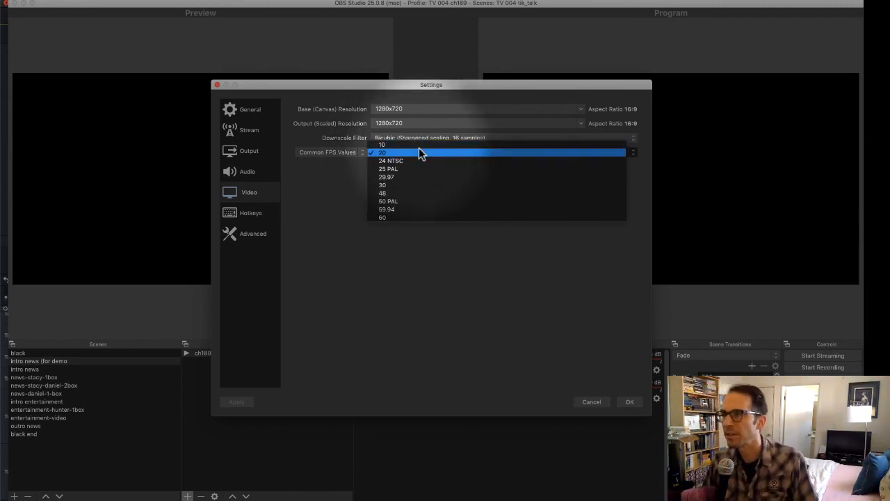
left_click(419, 149)
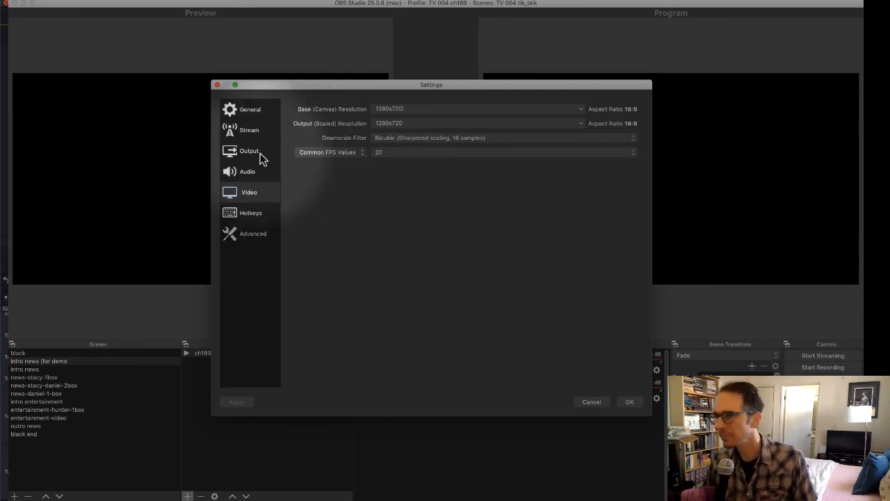
left_click(630, 403)
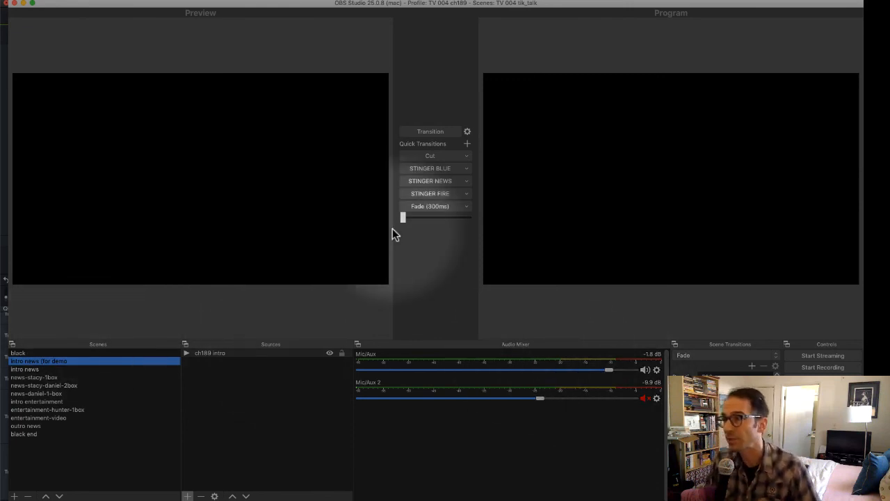
Step: Fade the intro news demo scene partway into program with the manual transition slider, and pull it back to black
left_click_drag(400, 218, 423, 218)
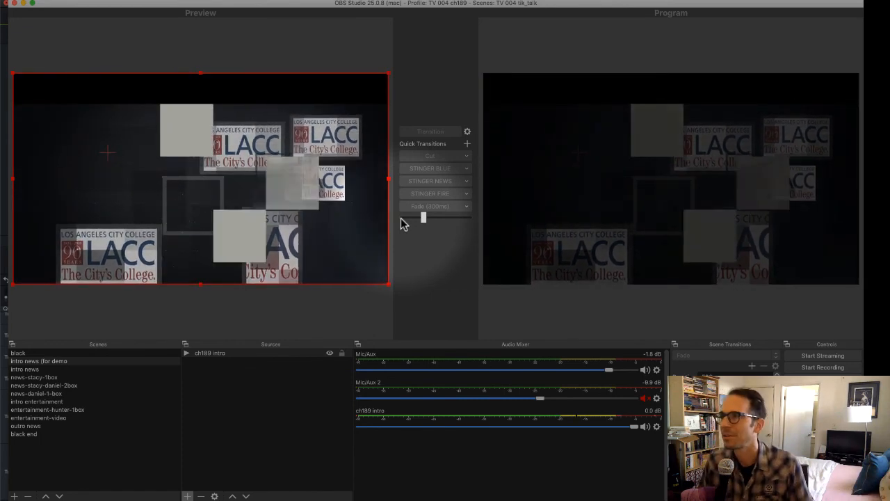
left_click(402, 219)
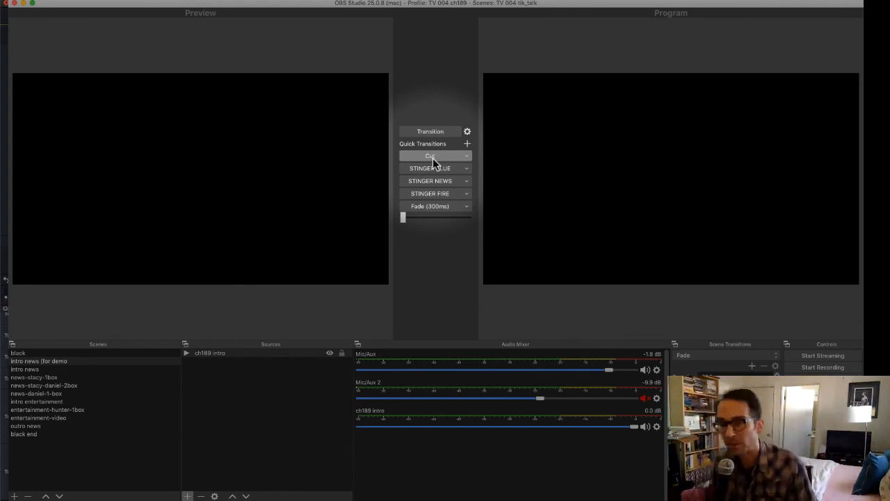
Step: Put news-stacy-daniel-2box in preview, shrink its news-2box image from the upper-left corner, and enlarge it back to the full frame
left_click(60, 386)
left_click(105, 271)
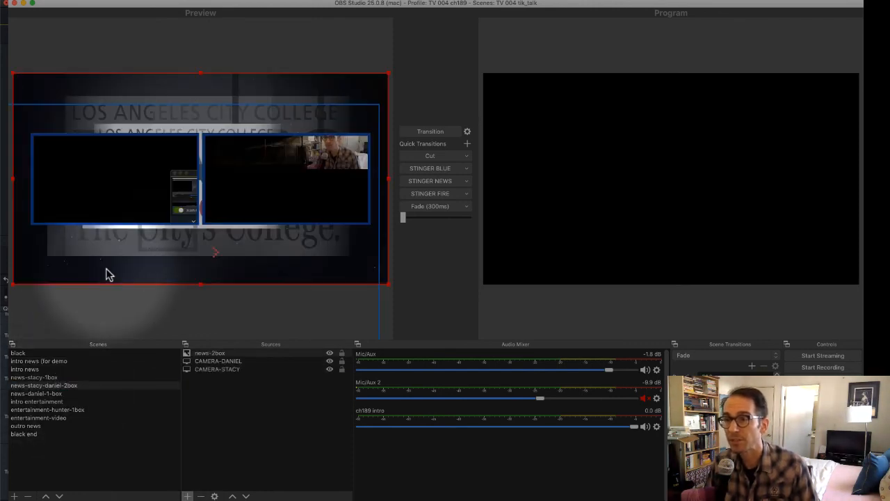
left_click_drag(13, 74, 77, 128)
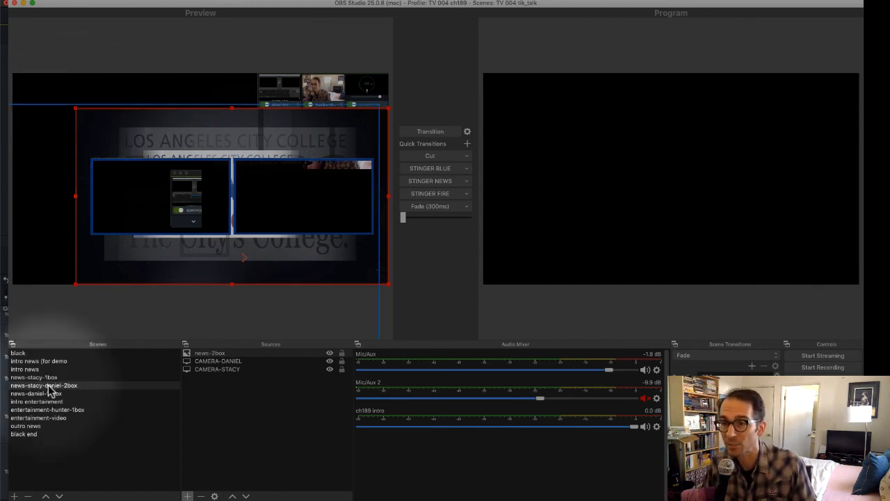
left_click_drag(75, 108, 37, 78)
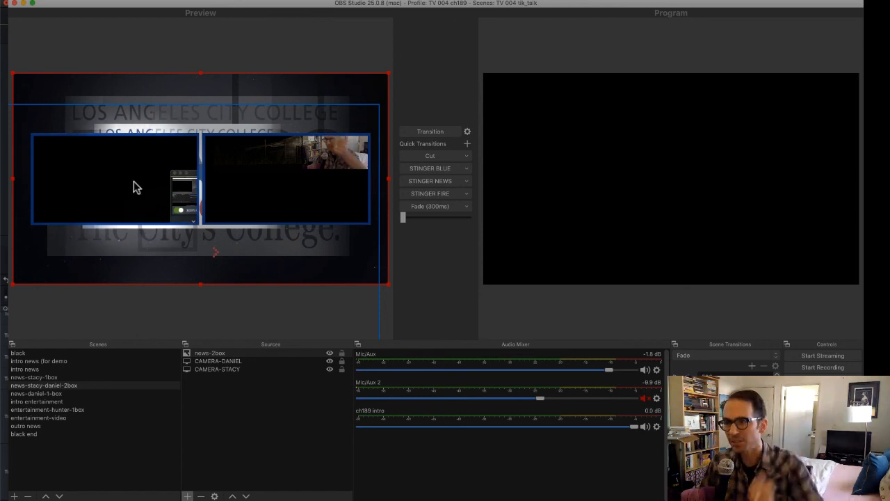
Step: Examine the stacking order and bounds of the news-2box, CAMERA-DANIEL and CAMERA-STACY sources in the news-stacy-daniel-2box scene
left_click(43, 388)
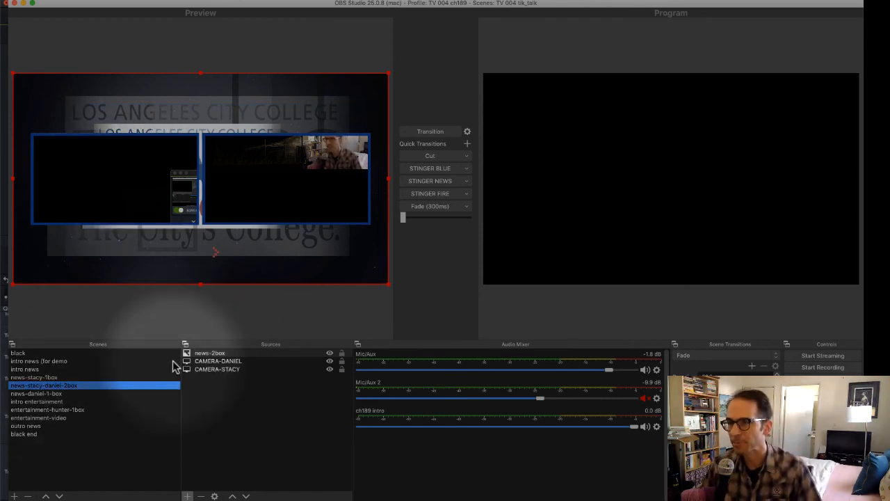
left_click(251, 360)
left_click(252, 369)
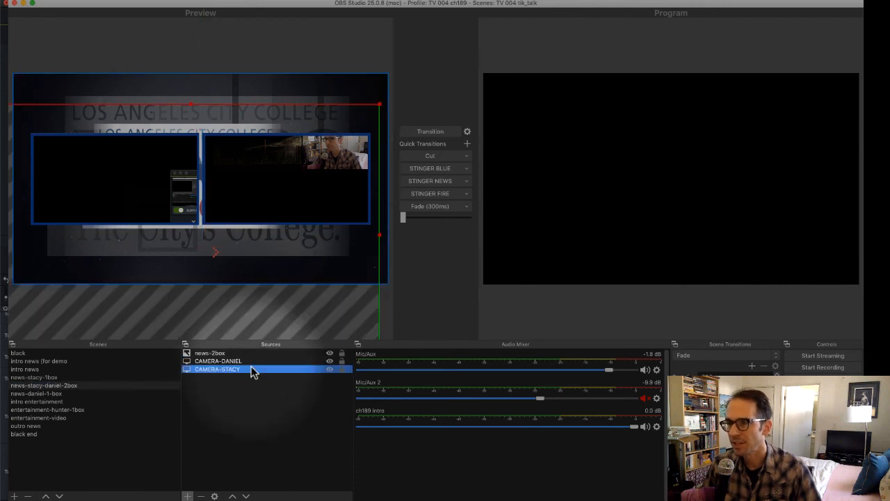
key("Up")
key("Up")
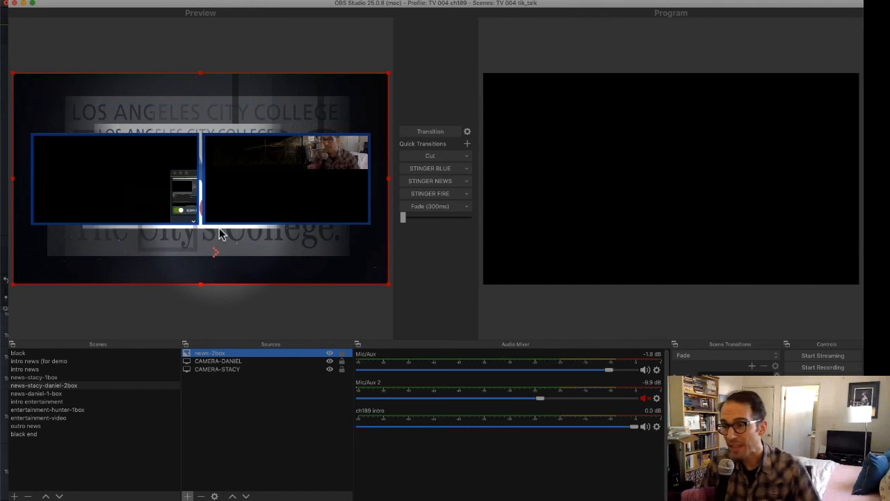
left_click(218, 361)
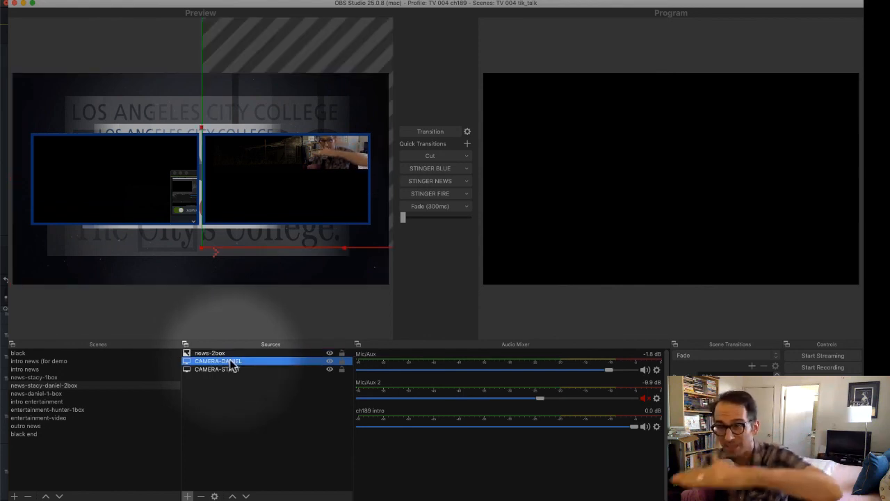
left_click(240, 369)
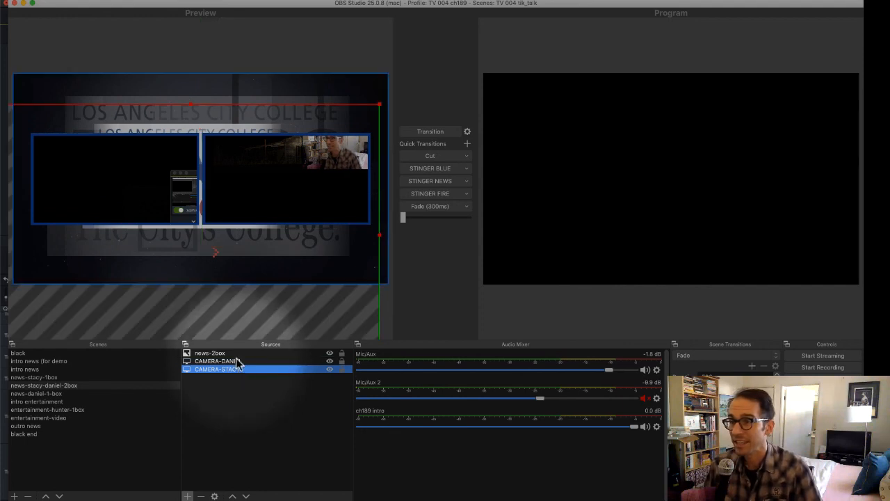
left_click(235, 353)
left_click(237, 360)
left_click(239, 367)
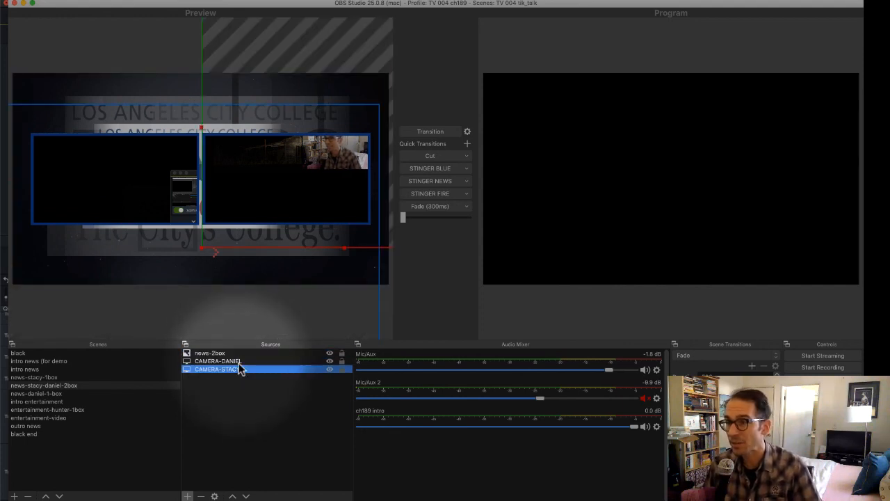
left_click(232, 354)
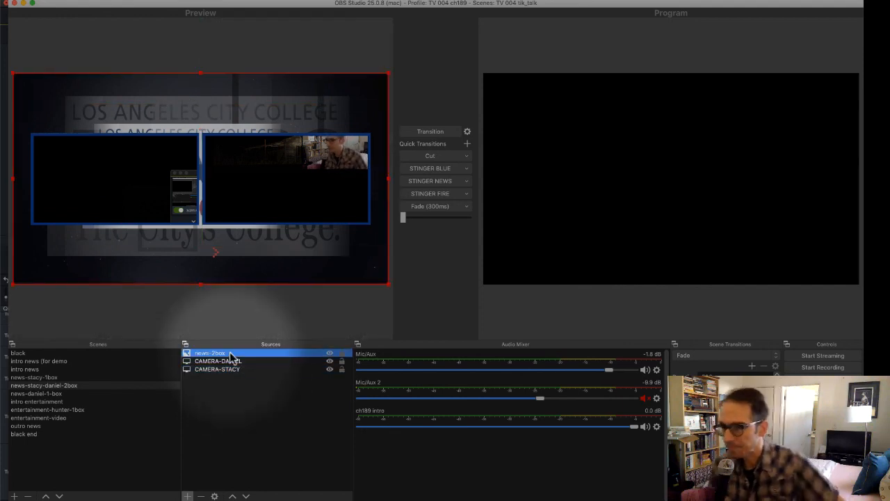
left_click(240, 361)
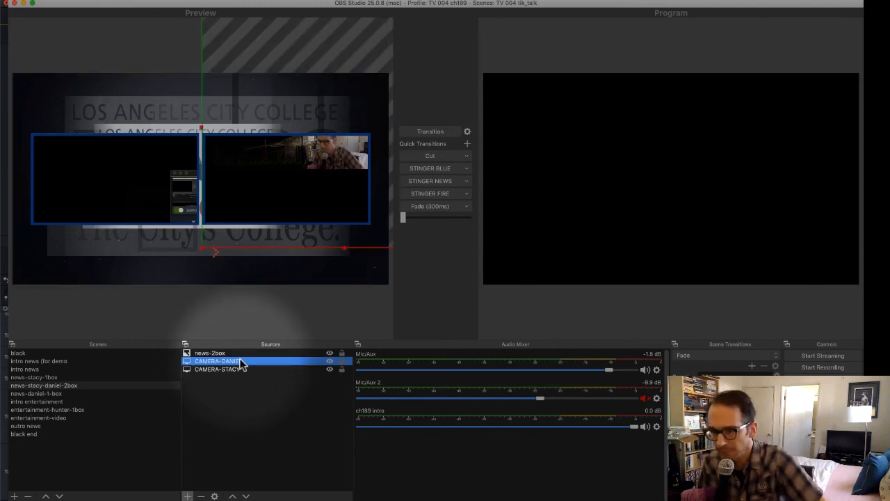
Step: Add a new Display Capture source named "camera - stacy (demo)" to the news-stacy-daniel-2box scene
left_click(187, 496)
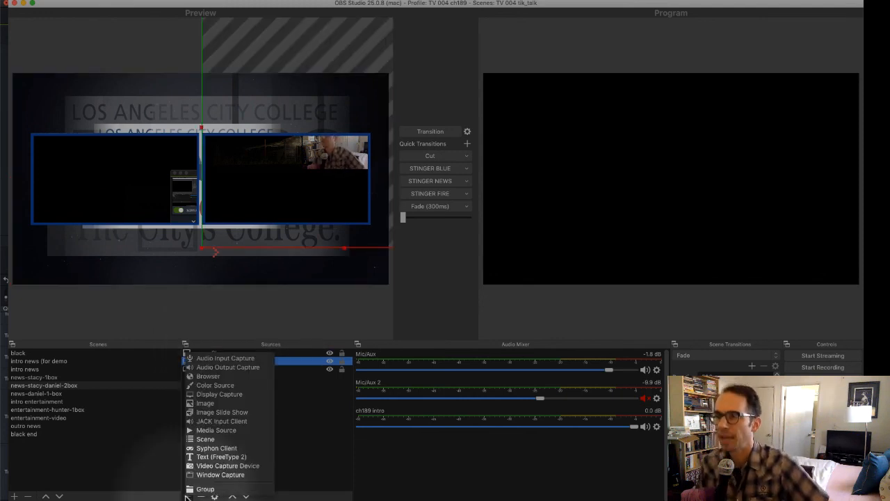
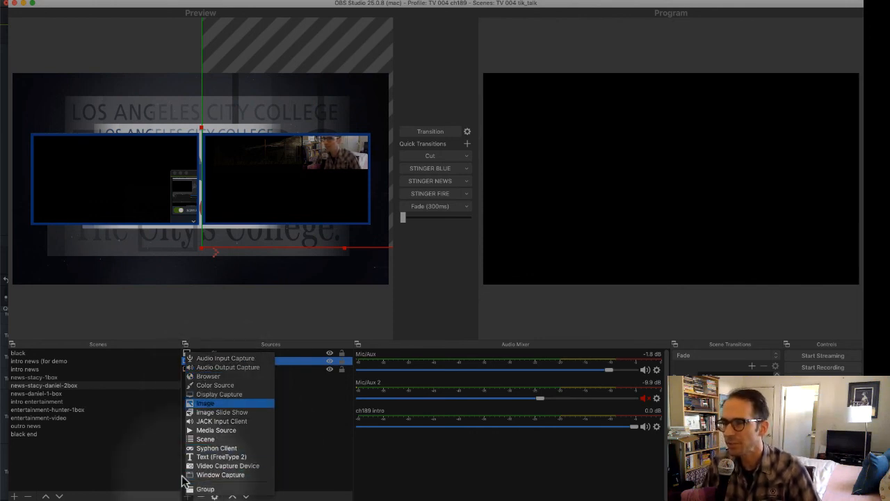
left_click(219, 394)
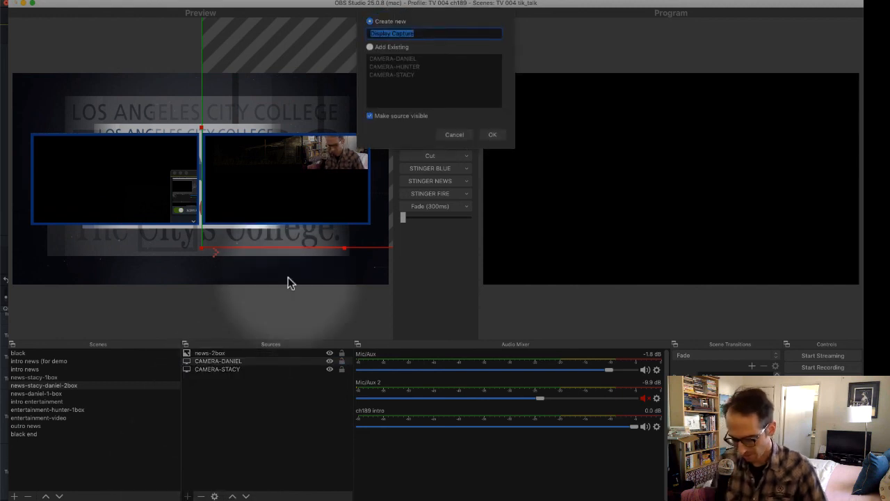
type("zoom camm")
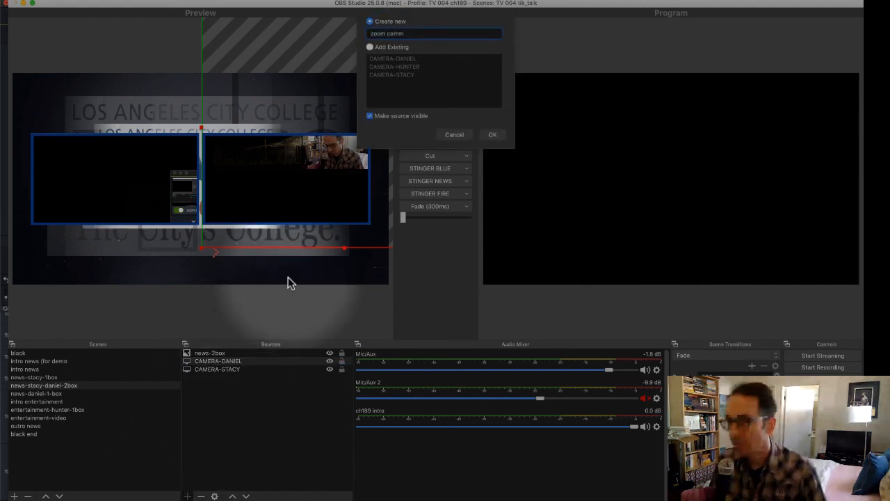
key("BackSpace")
key("BackSpace")
key("BackSpace")
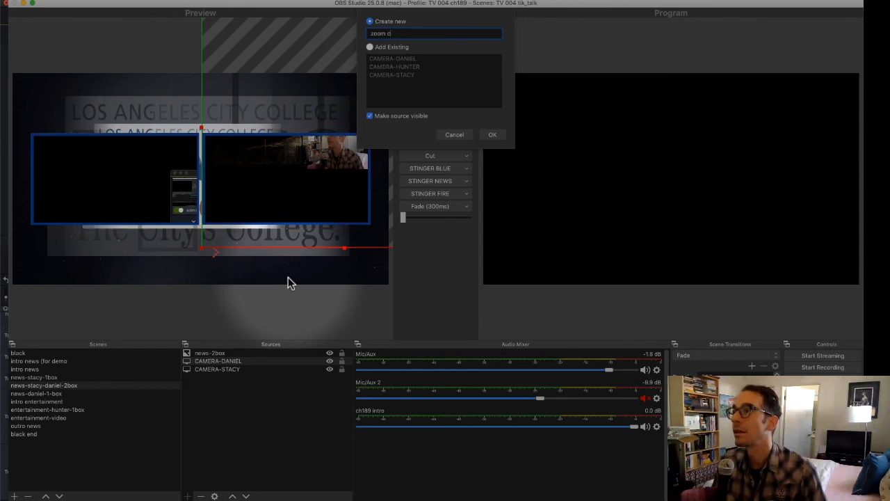
key("BackSpace")
type("ca")
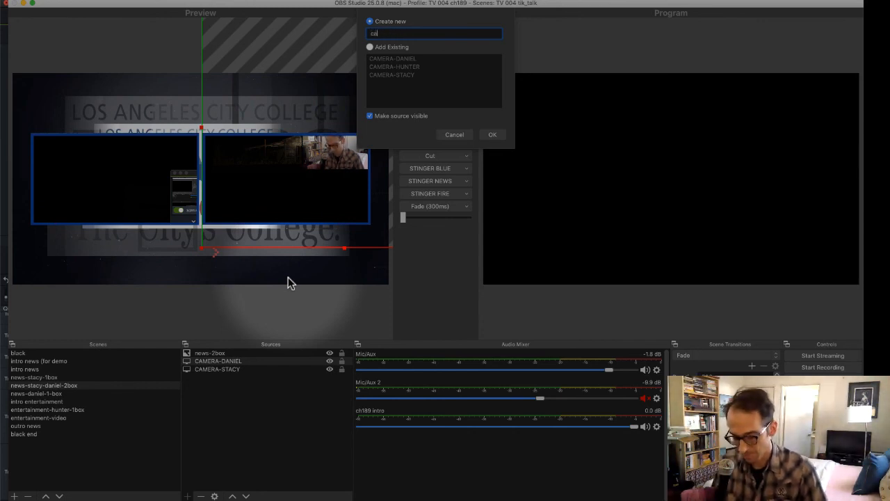
type("mera - stac")
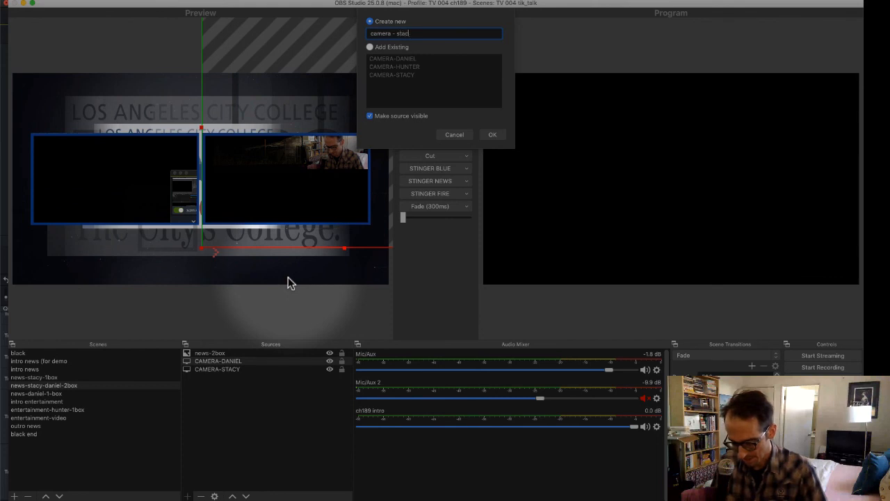
type("y (demo")
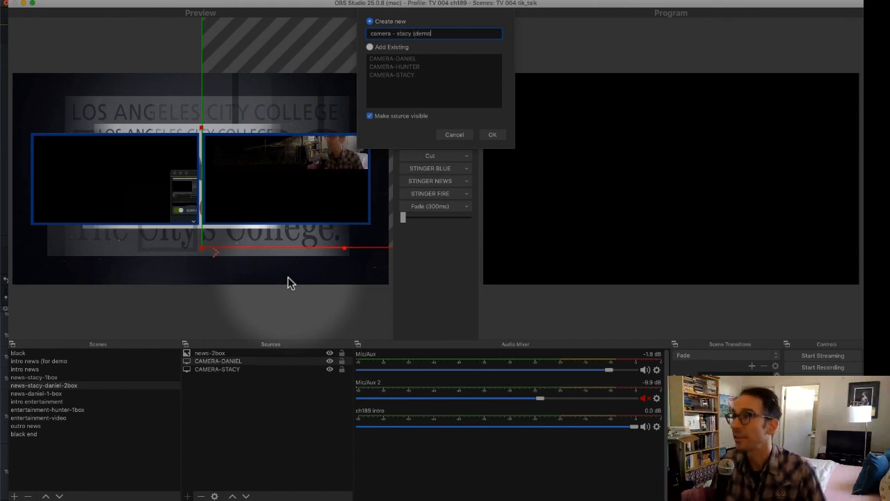
type(")")
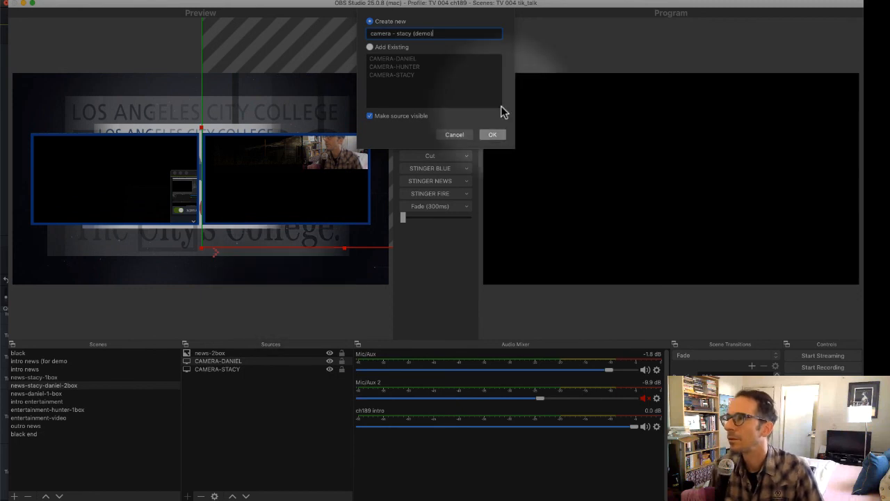
left_click(494, 134)
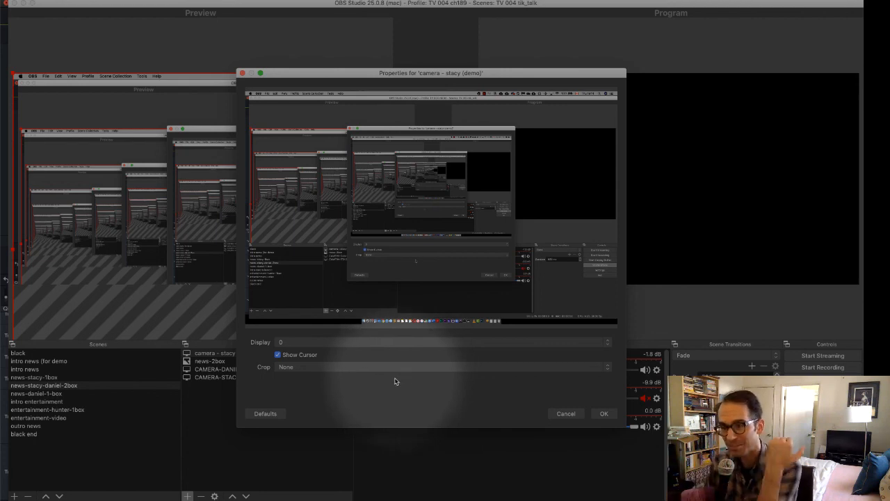
Step: Set the camera - stacy (demo) capture to display 1 with the cursor hidden and crop None, and accept the properties
left_click(328, 342)
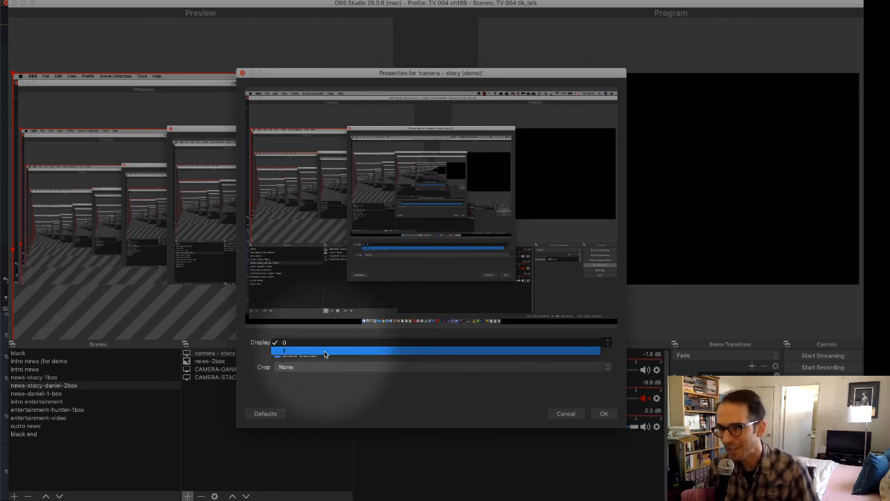
left_click(324, 351)
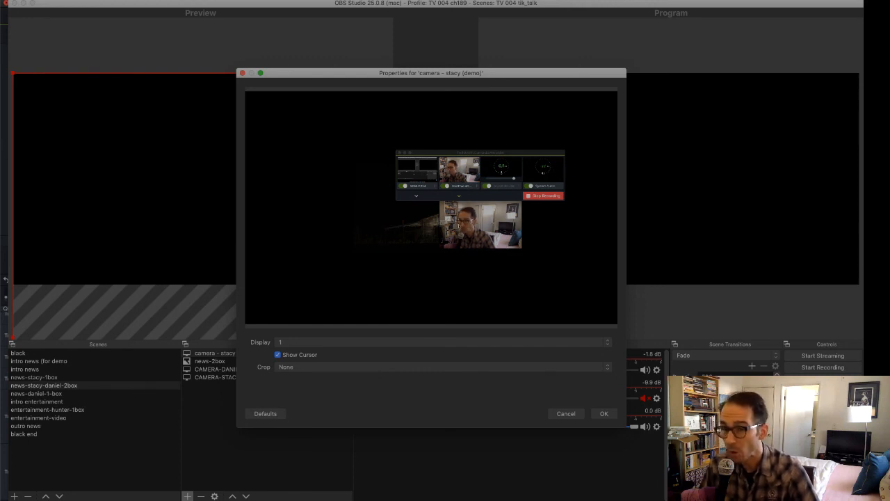
left_click(277, 354)
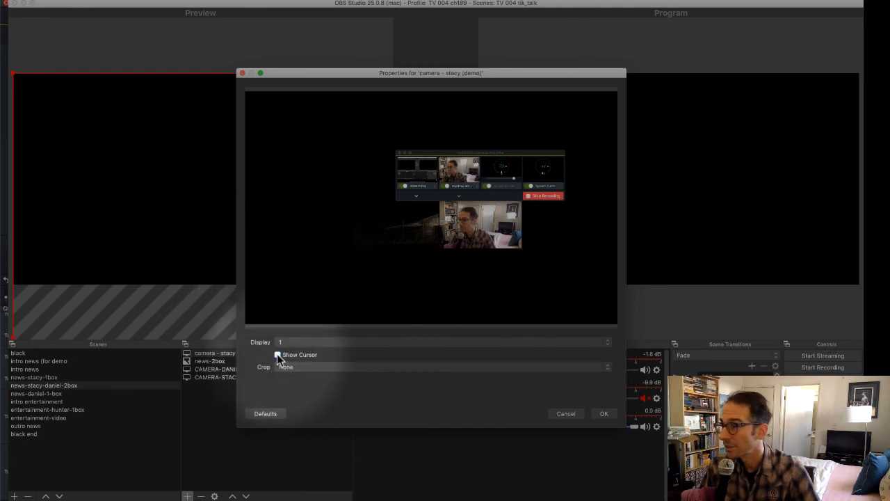
left_click(281, 366)
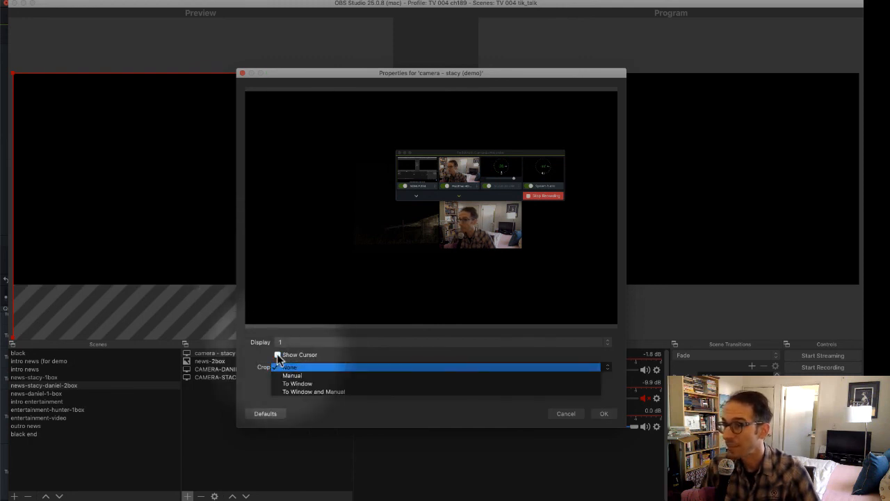
left_click(537, 376)
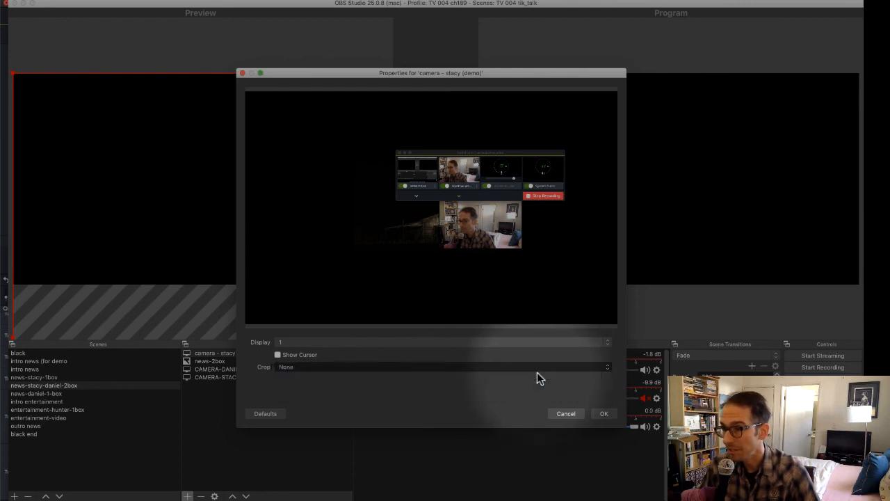
left_click(603, 413)
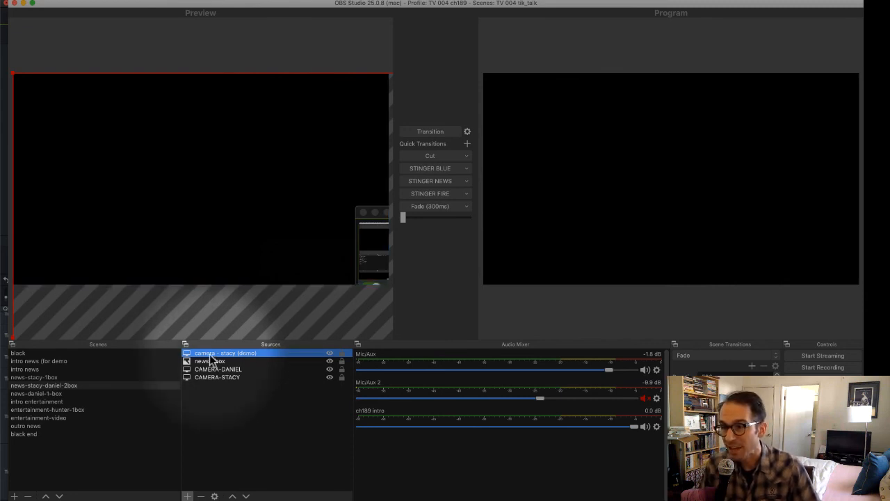
Step: Place camera - stacy (demo) directly below news-2box in the source order, and hide the news-2box, CAMERA-DANIEL and CAMERA-STACY sources
left_click_drag(209, 353, 208, 368)
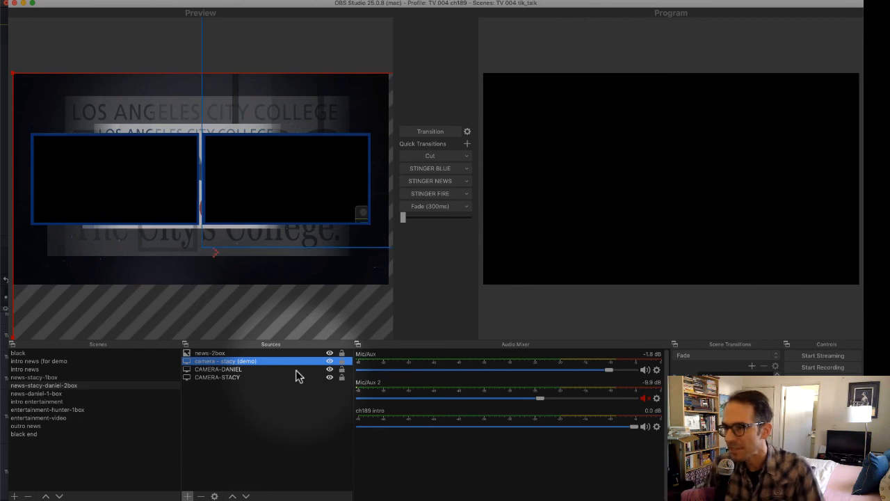
left_click(330, 353)
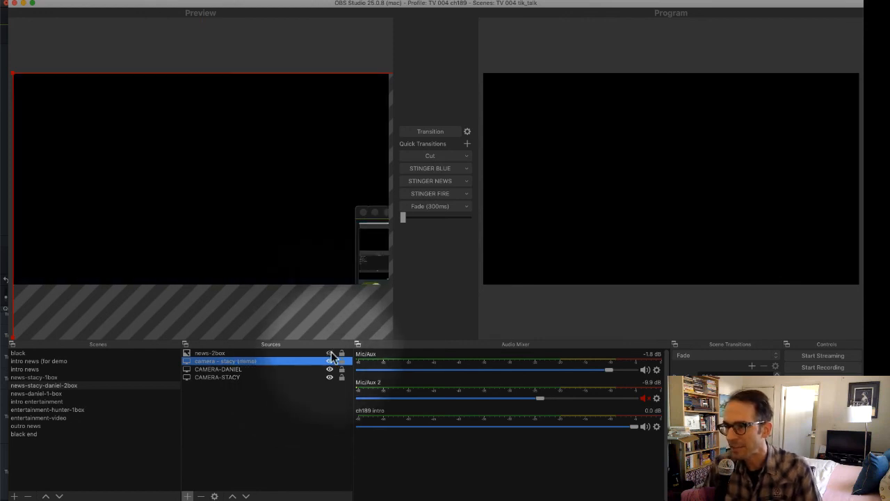
left_click(330, 353)
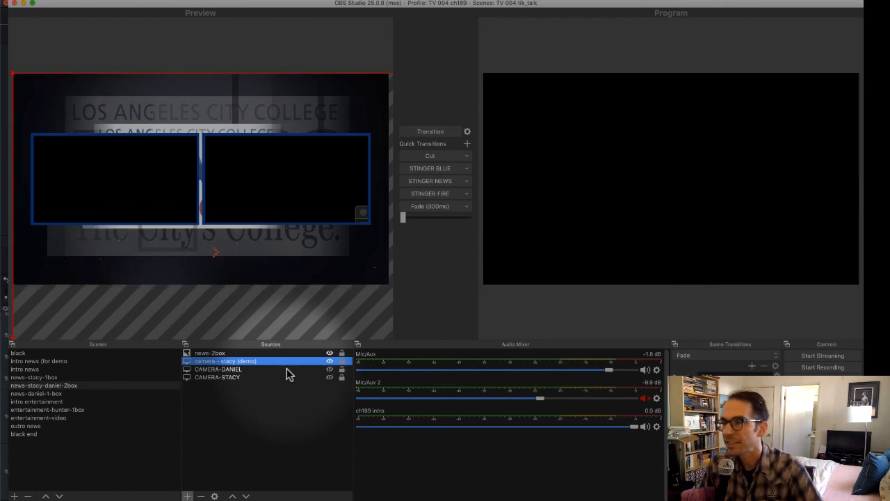
left_click(329, 353)
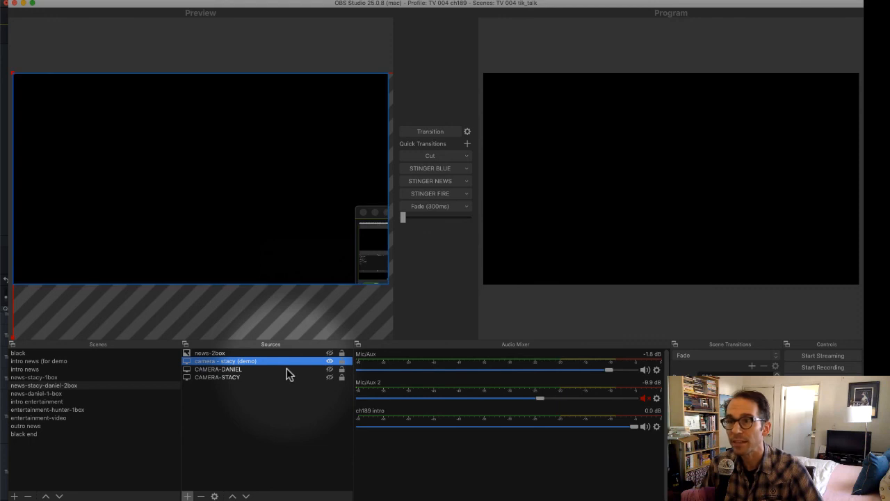
Step: Reposition the camera - stacy (demo) capture in the preview to bring its webcam picture into the frame, and show news-2box again
left_click_drag(201, 179, 263, 218)
left_click_drag(75, 112, 271, 235)
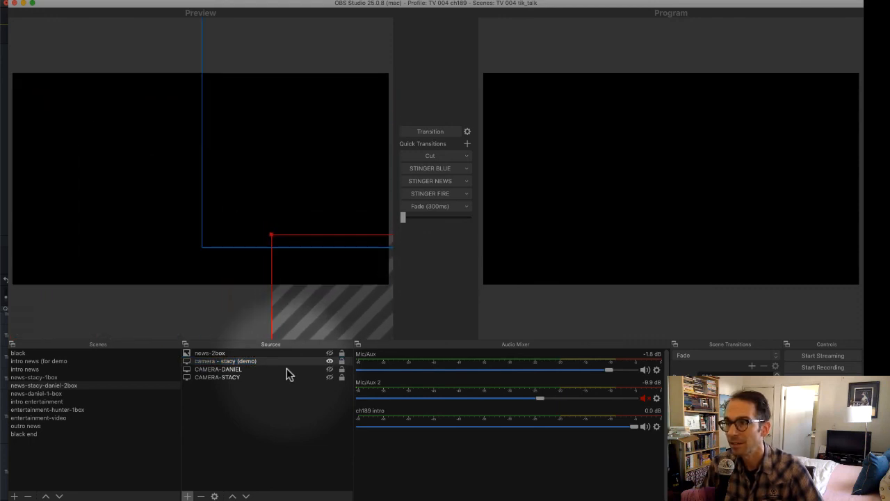
mouse_move(388, 322)
left_mouse_down()
mouse_move(260, 267)
mouse_move(120, 127)
mouse_move(57, 96)
left_mouse_up()
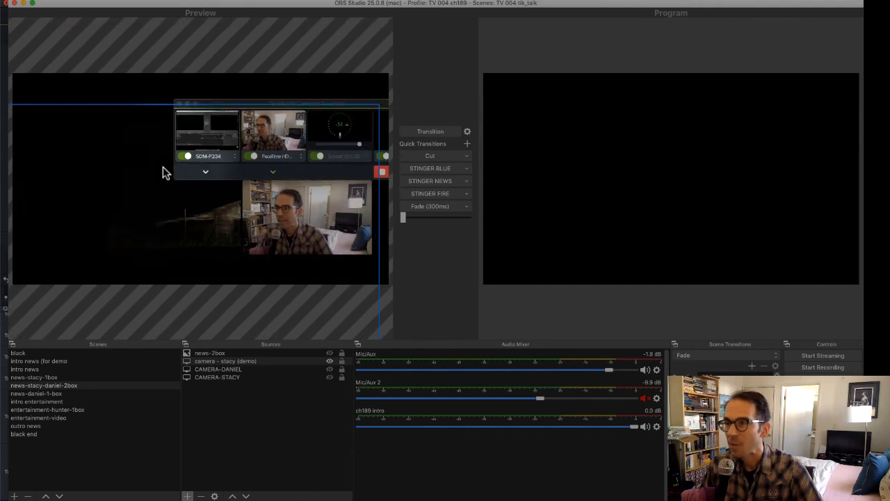
left_click_drag(163, 167, 145, 147)
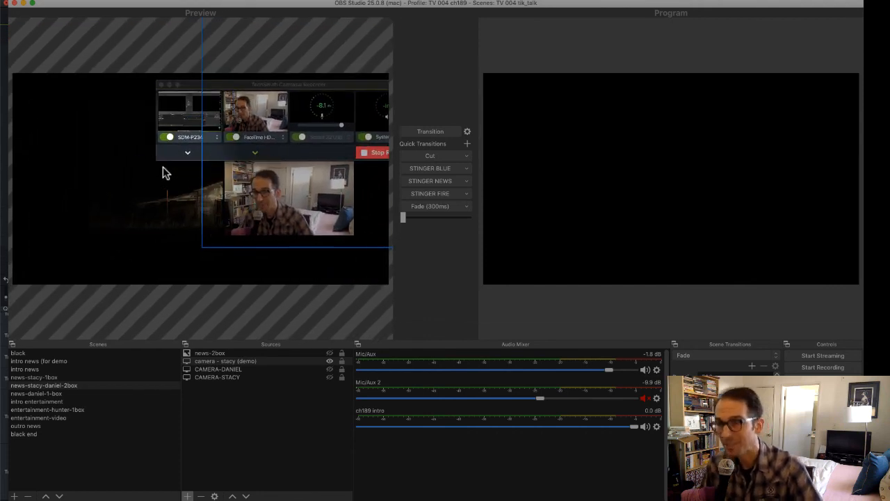
left_click(301, 305)
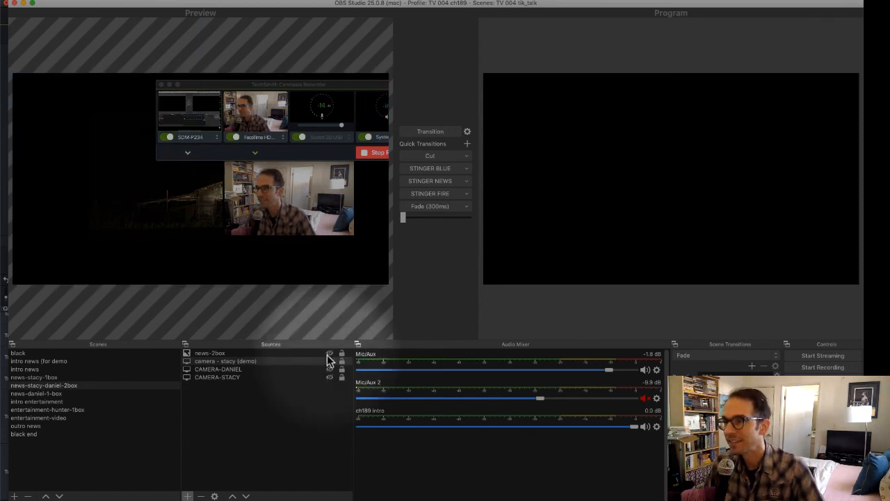
left_click(328, 360)
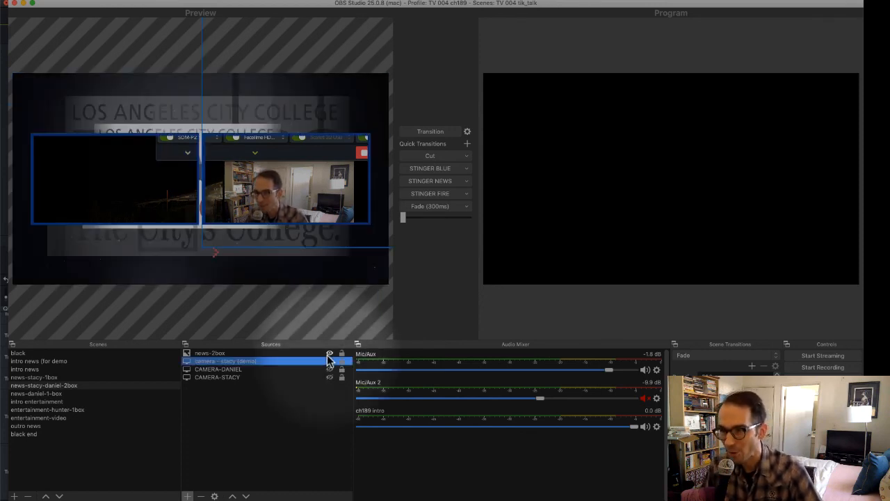
Step: Move the camera - stacy (demo) capture until its webcam picture sits inside the right-hand box of news-2box
left_click_drag(269, 192, 268, 172)
left_click(268, 173)
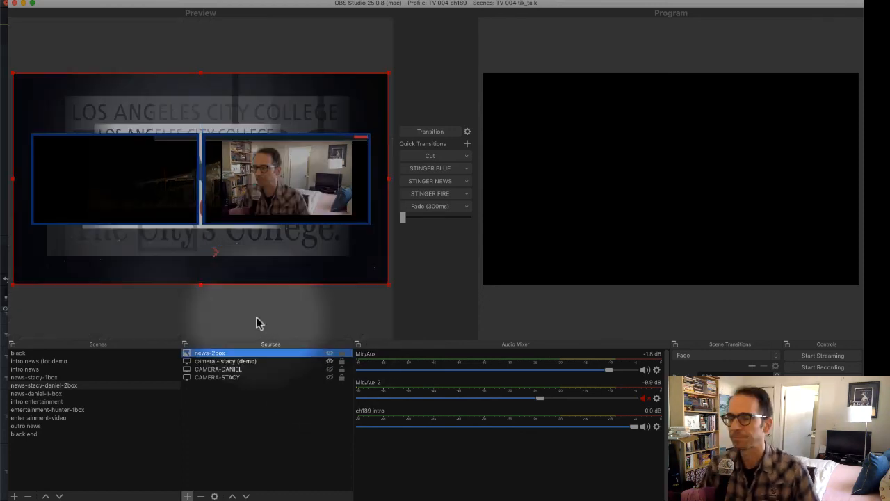
left_click(230, 362)
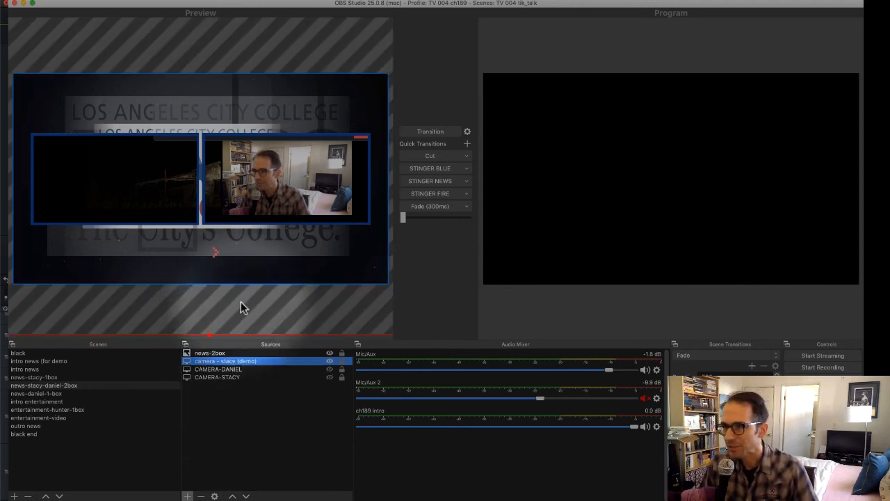
left_click_drag(277, 163, 244, 226)
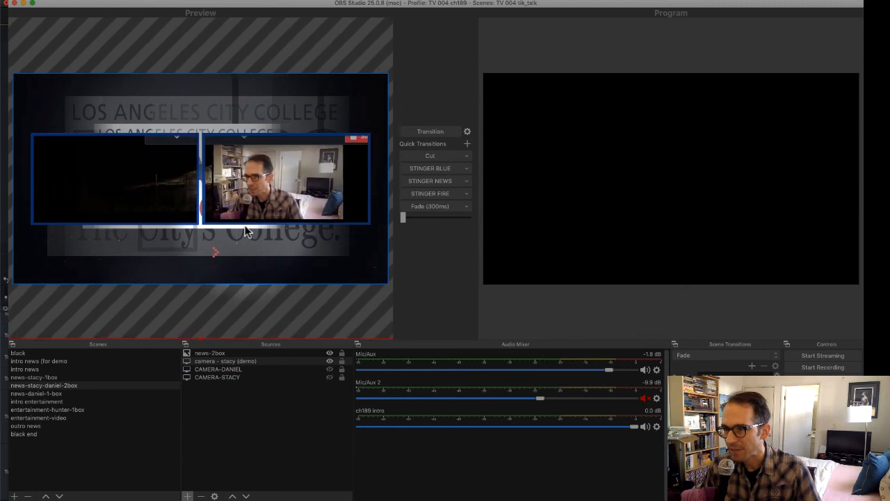
Step: Enlarge the camera - stacy (demo) capture and reposition it so its webcam picture fills the right-hand box
left_click(239, 361)
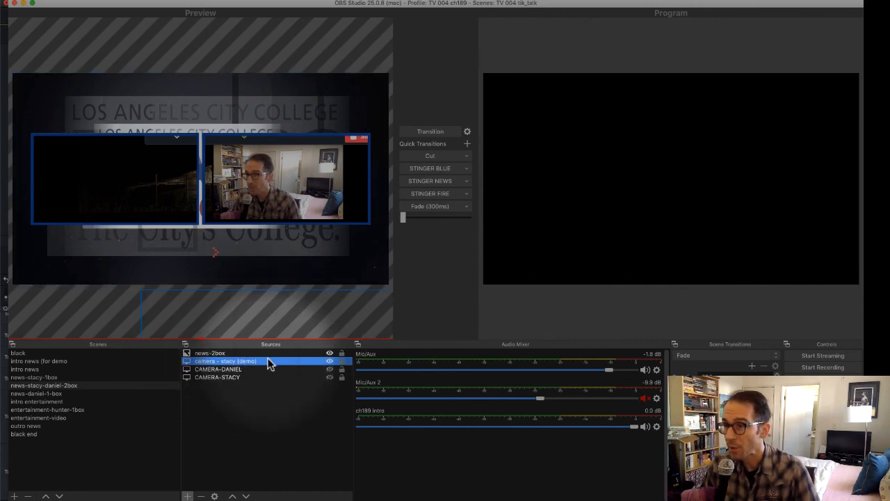
left_click_drag(267, 172, 267, 241)
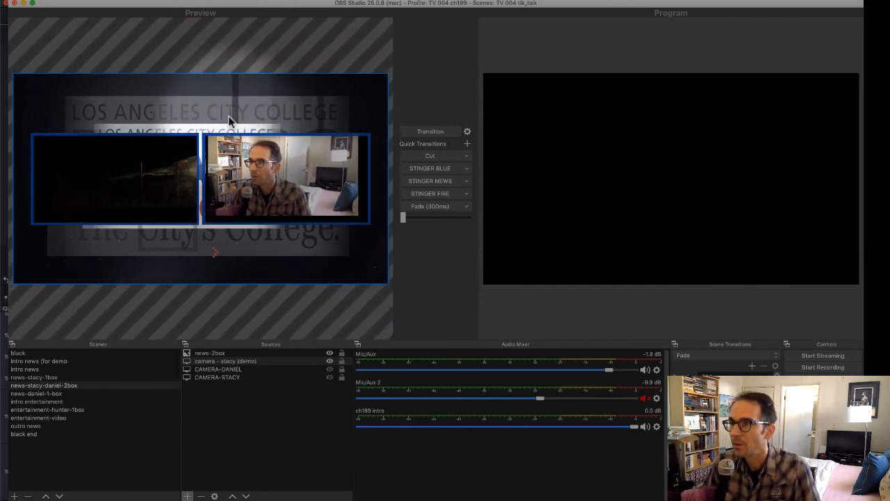
left_click_drag(217, 110, 233, 238)
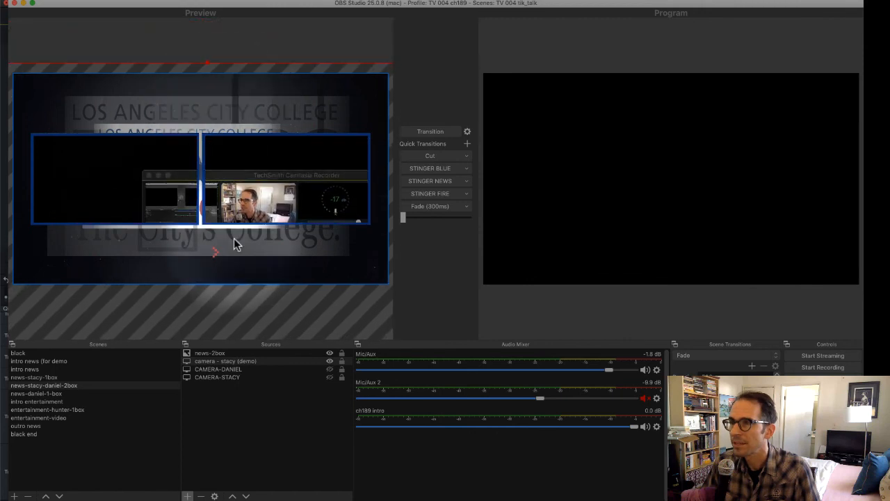
left_click_drag(207, 62, 204, 14)
left_click_drag(263, 159, 234, 103)
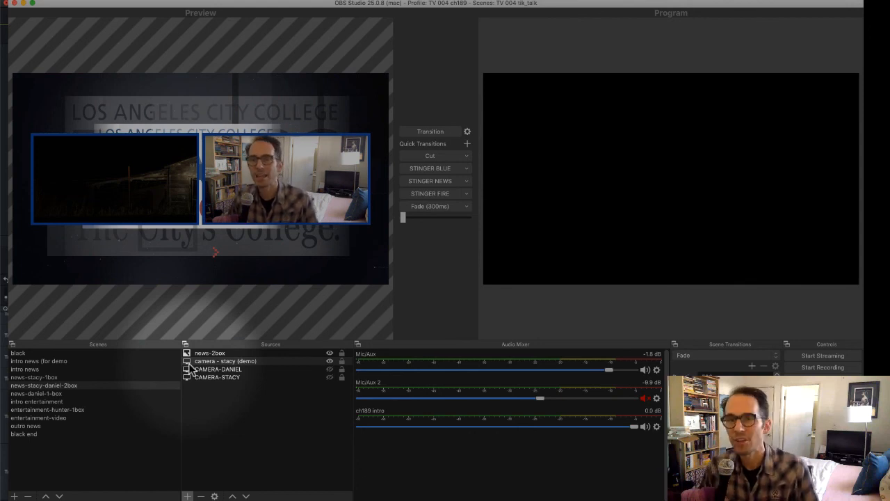
Step: Place CAMERA-DANIEL above camera - stacy (demo) in the source order, move it over the left part of the frame and make it visible
left_click(230, 370)
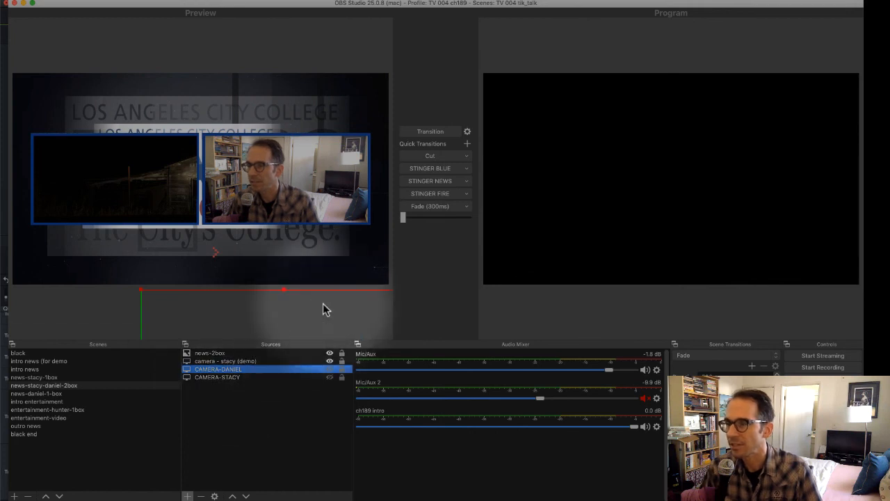
left_click_drag(329, 311, 219, 98)
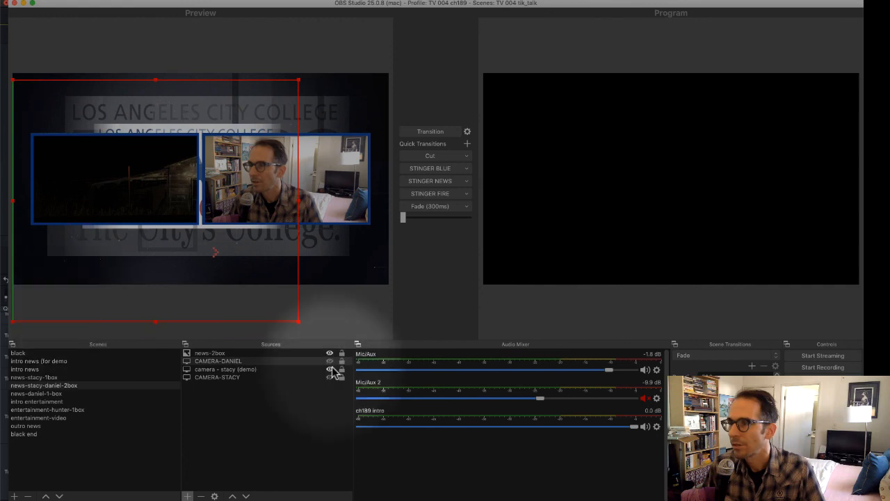
left_click(331, 362)
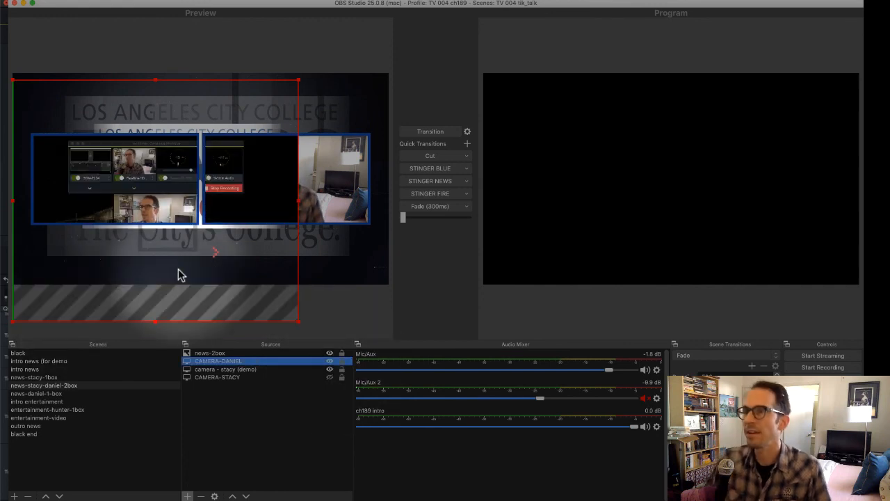
Step: Move the CAMERA-DANIEL capture toward the left edge of the frame so it no longer covers the right-hand box
left_click_drag(178, 269, 181, 260)
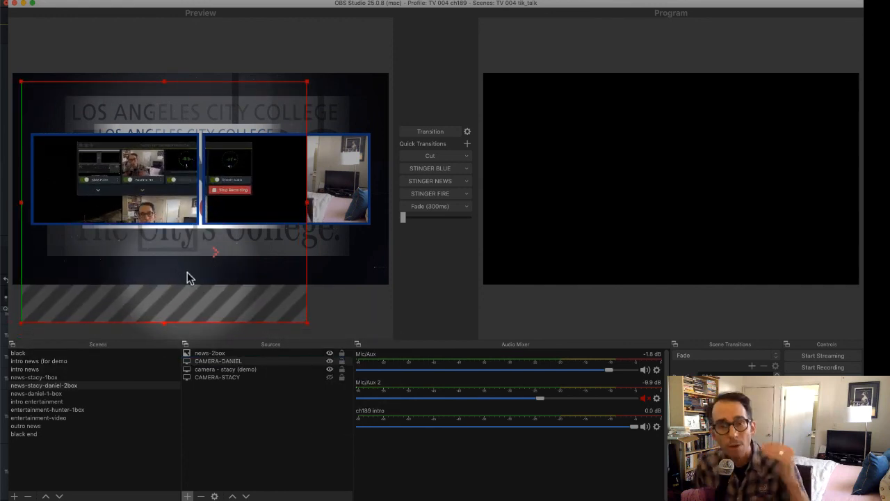
left_click_drag(187, 272, 70, 291)
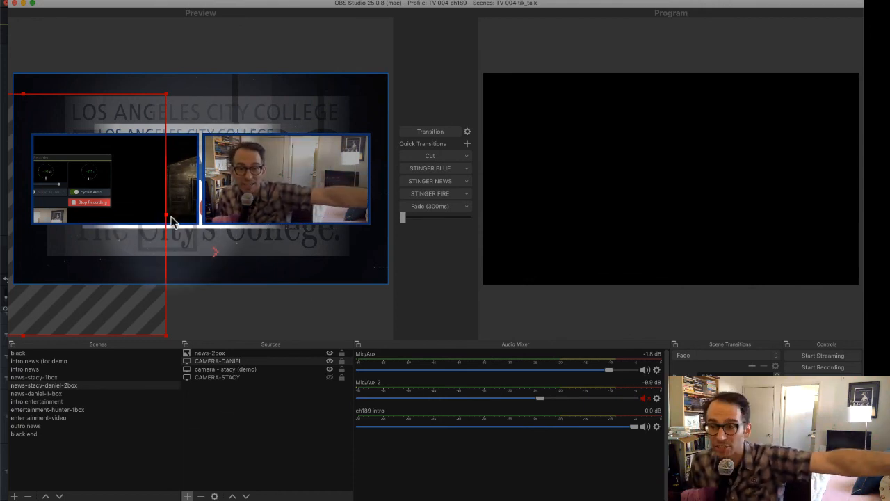
left_click(247, 360)
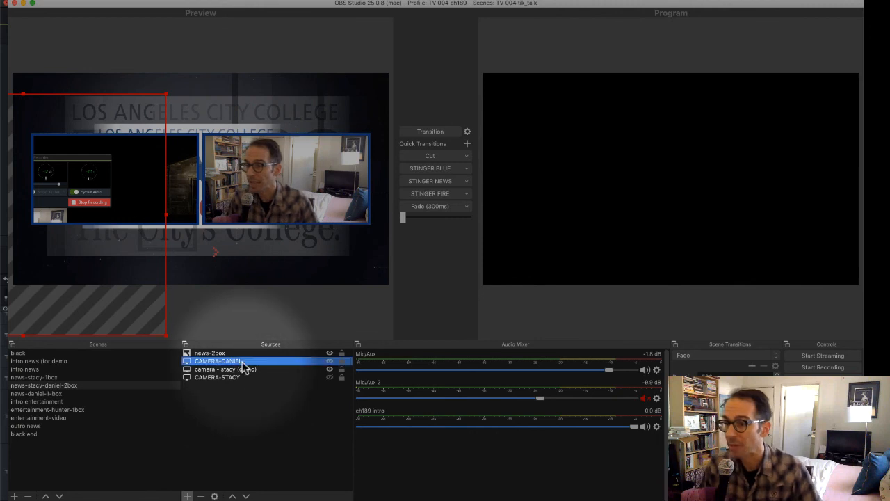
Step: Add a new Display Capture source named cam-daniel(demo) to the news-stacy-daniel-2box scene
left_click(188, 496)
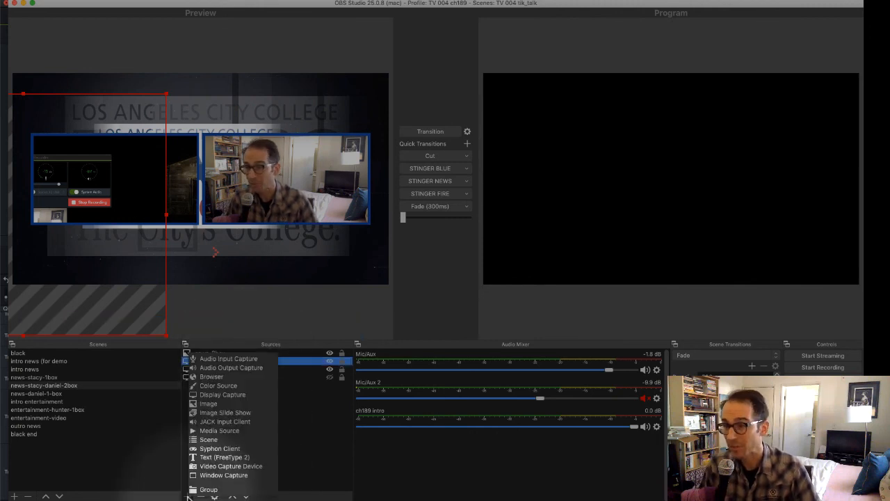
left_click(217, 394)
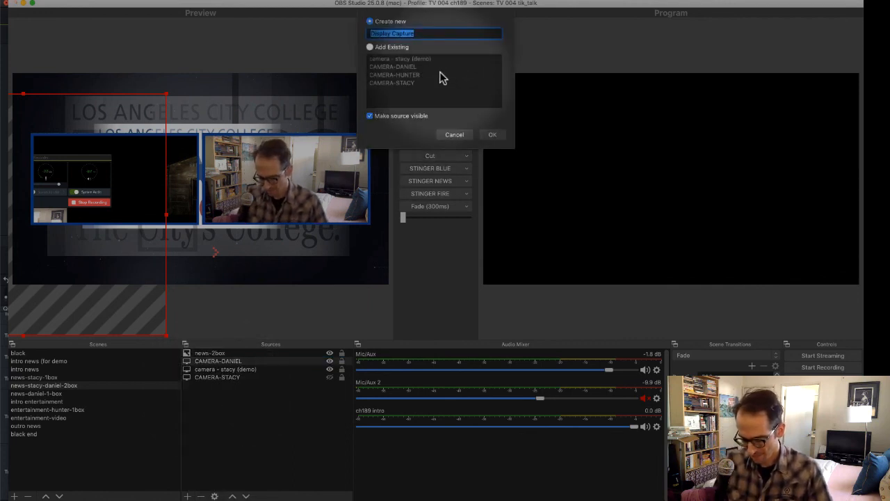
type("cam-daniel")
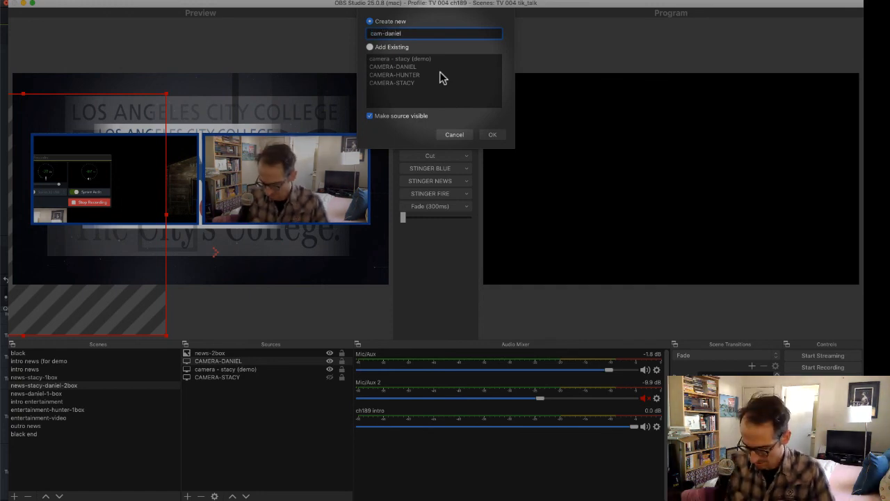
type("(demo")
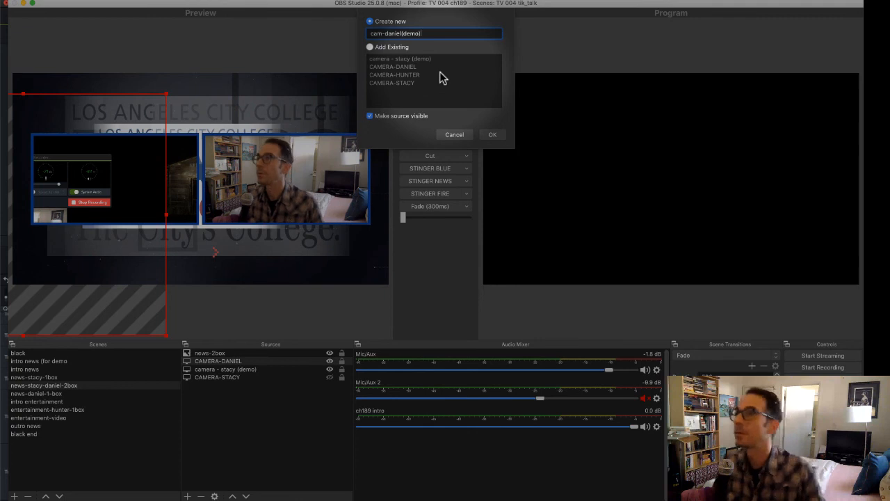
type(")")
key("Return")
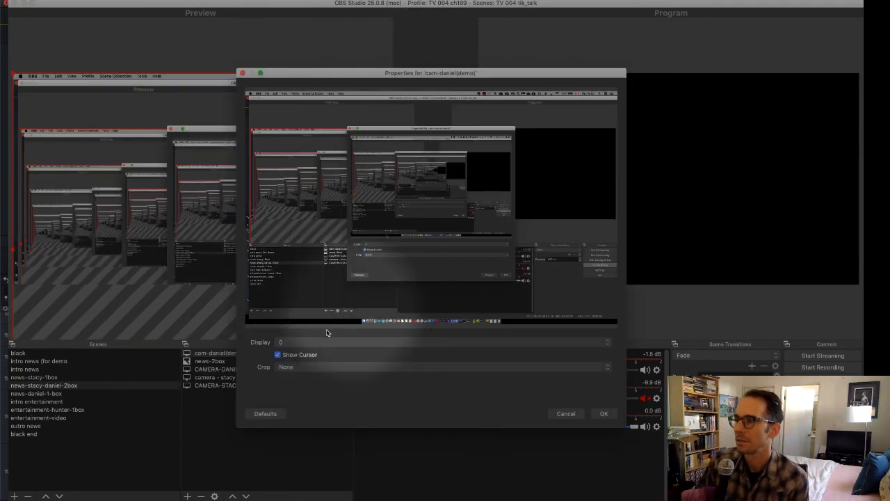
Step: Set cam-daniel(demo) to capture display 1 with the cursor hidden and crop set to Manual
left_click(322, 347)
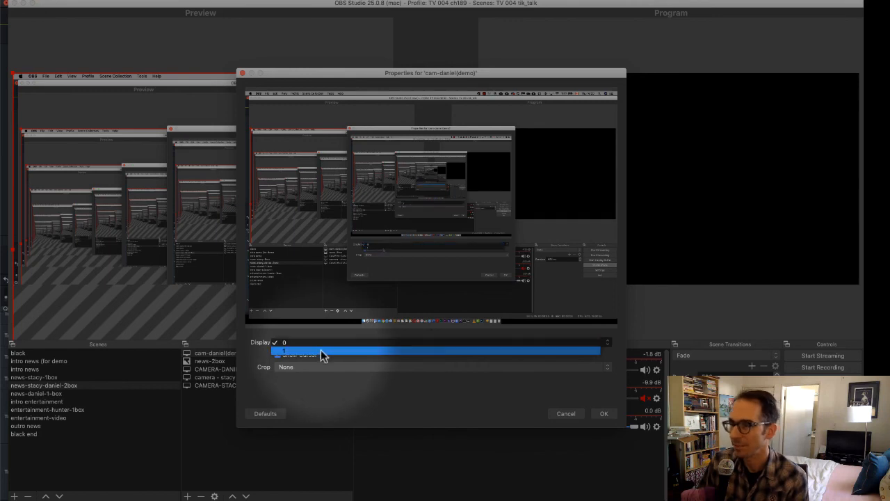
left_click(323, 350)
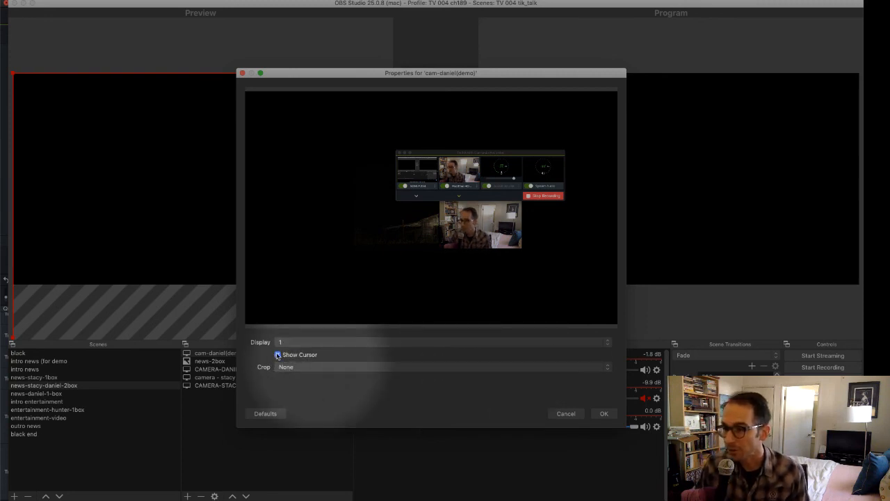
left_click(277, 355)
left_click(306, 367)
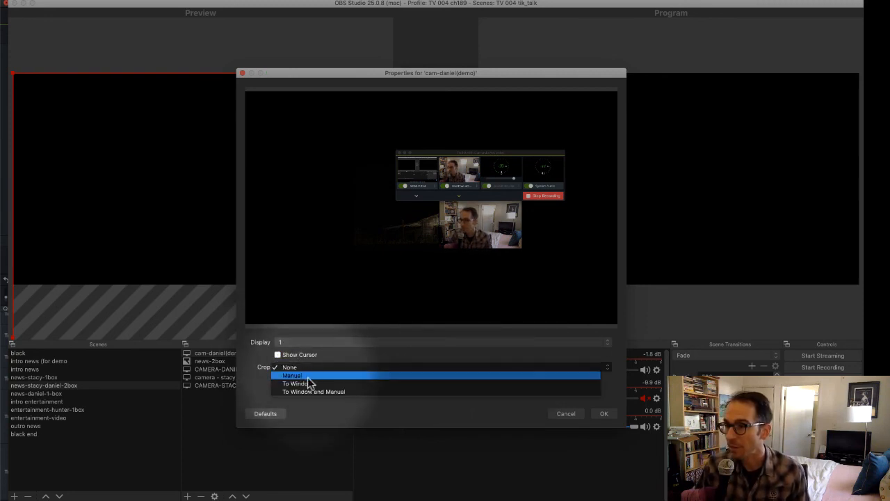
left_click(307, 376)
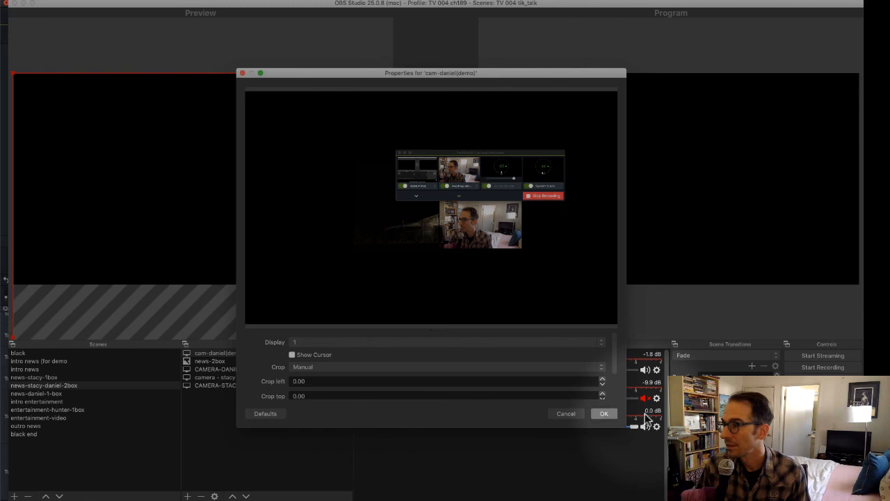
left_click(604, 413)
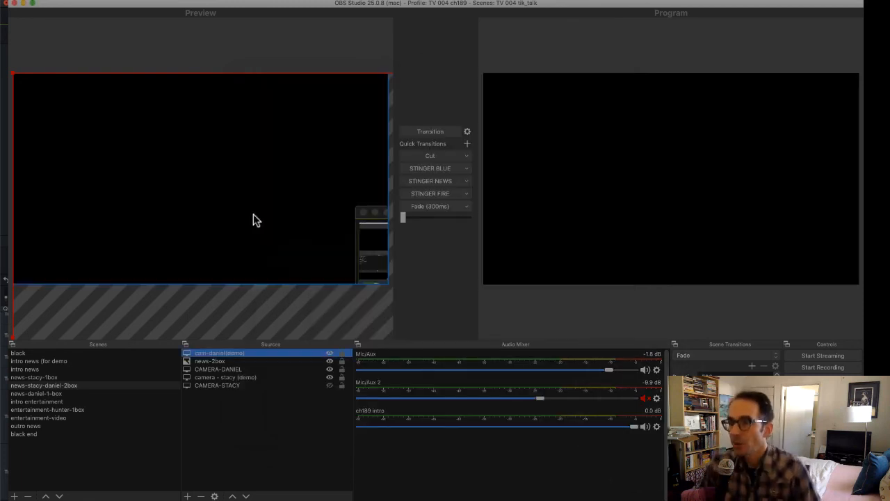
Step: Shrink and reposition the cam-daniel(demo) capture until the whole captured display fits inside the preview frame
left_click(13, 73)
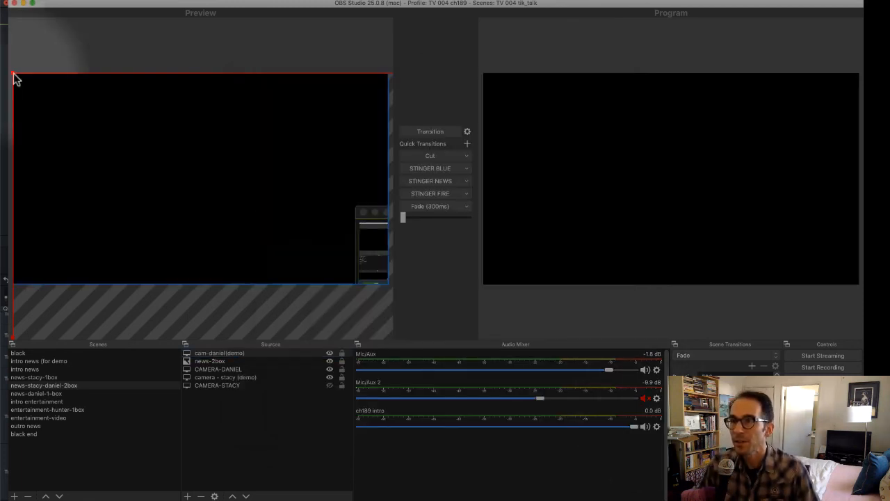
left_click_drag(13, 73, 85, 70)
left_click_drag(203, 166, 83, 125)
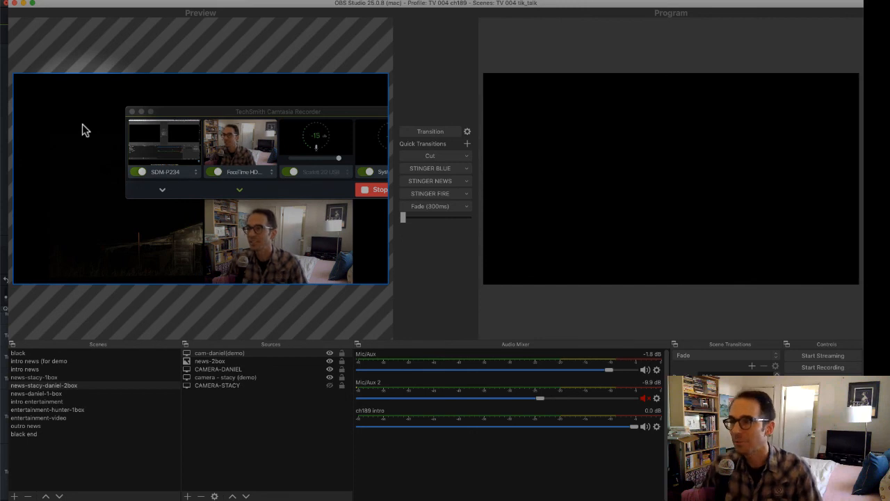
mouse_move(82, 124)
left_mouse_down()
mouse_move(127, 189)
mouse_move(138, 241)
mouse_move(119, 204)
mouse_move(217, 113)
mouse_move(134, 102)
mouse_move(103, 159)
mouse_move(207, 199)
mouse_move(157, 155)
mouse_move(147, 203)
mouse_move(112, 226)
left_mouse_up()
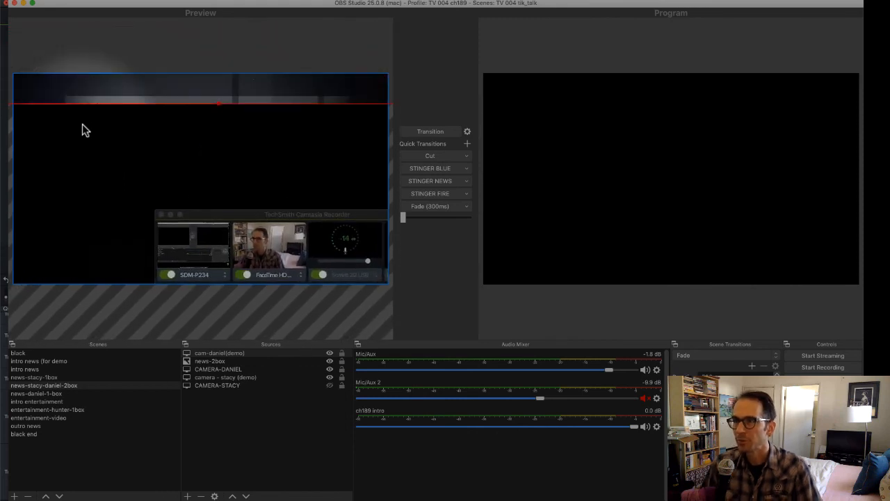
mouse_move(82, 125)
left_mouse_down()
mouse_move(165, 146)
mouse_move(261, 233)
mouse_move(297, 313)
mouse_move(304, 270)
mouse_move(199, 88)
mouse_move(131, 54)
mouse_move(100, 72)
mouse_move(174, 163)
mouse_move(234, 213)
mouse_move(117, 94)
mouse_move(77, 66)
left_mouse_up()
left_click_drag(29, 46, 203, 153)
mouse_move(304, 265)
left_mouse_down()
mouse_move(154, 170)
mouse_move(148, 199)
left_mouse_up()
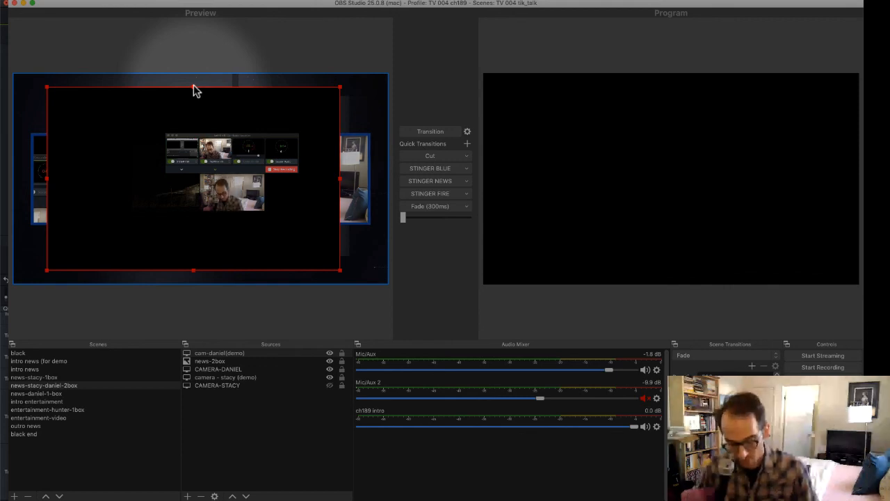
Step: Crop the cam-daniel(demo) capture on all four sides down to a small region around the recorder's audio meter
left_click_drag(193, 85, 198, 134)
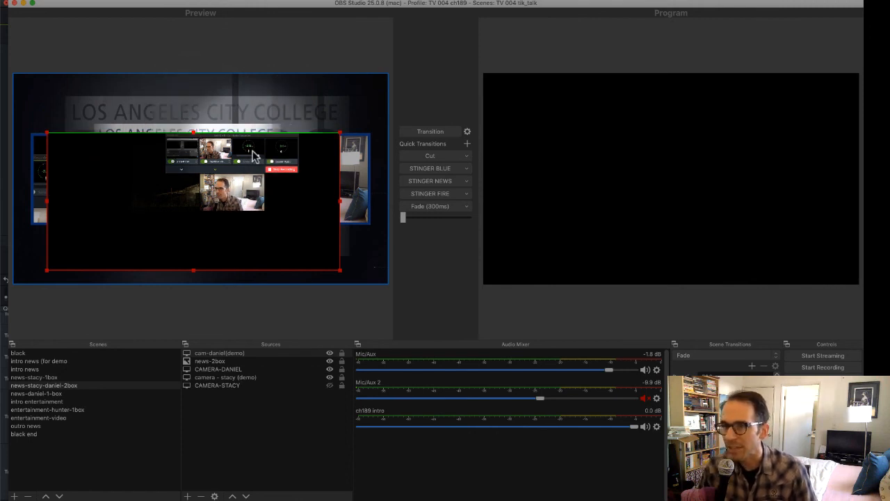
left_click_drag(46, 201, 230, 201)
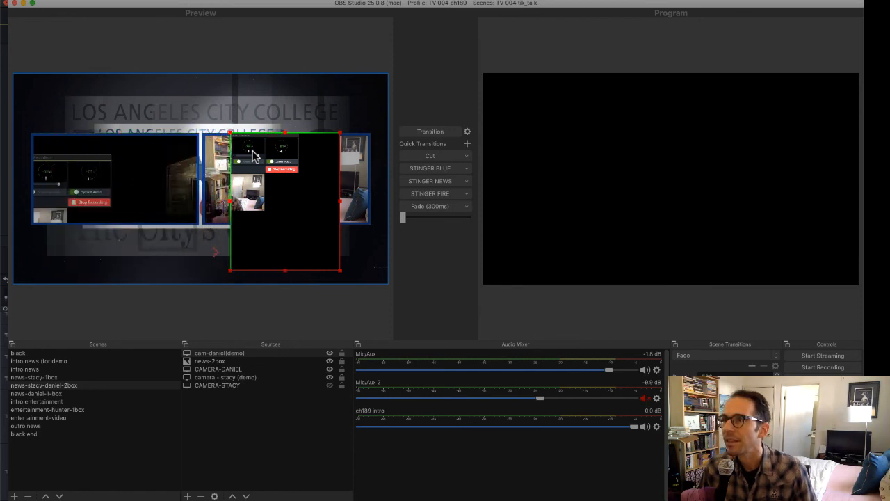
left_click_drag(340, 201, 271, 201)
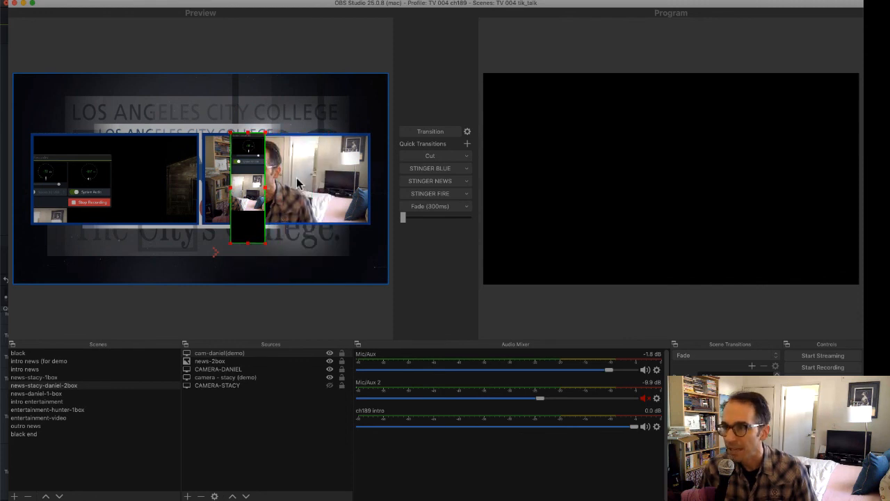
left_click_drag(248, 244, 248, 170)
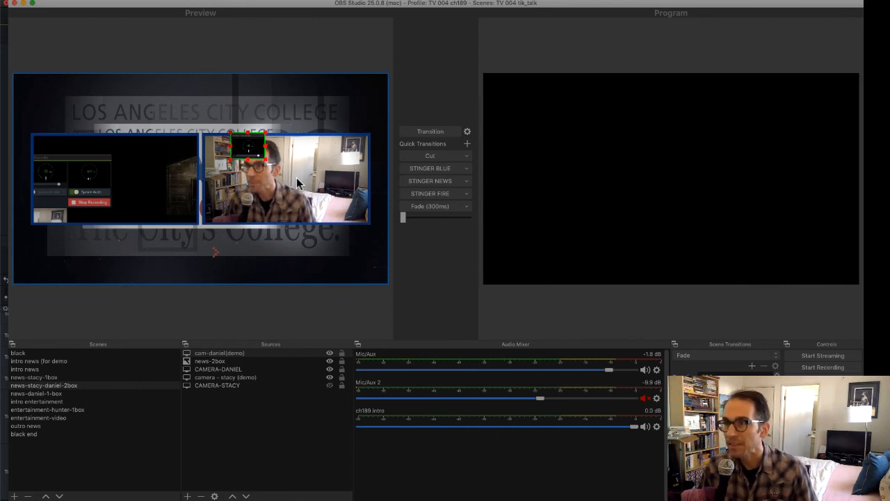
Step: Move the cropped cam-daniel(demo) capture to the left-hand box, enlarge it to fill the box, and place it below news-2box
left_click_drag(243, 152, 52, 152)
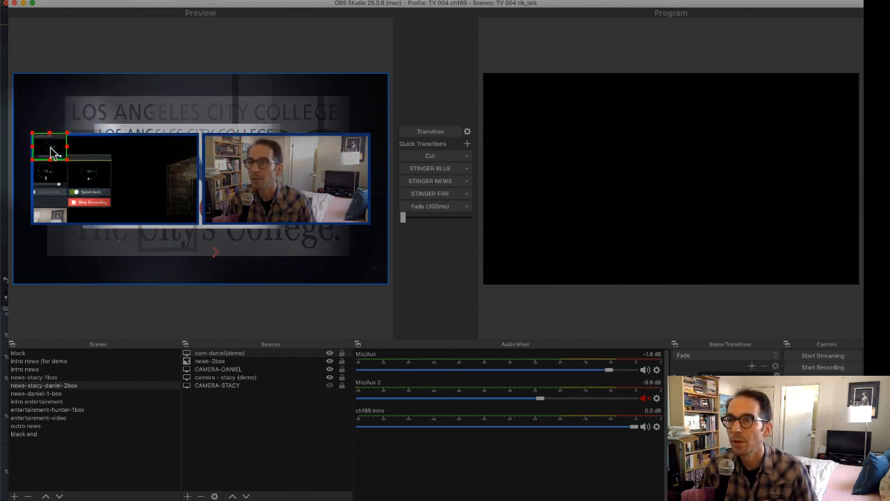
left_click_drag(67, 160, 199, 262)
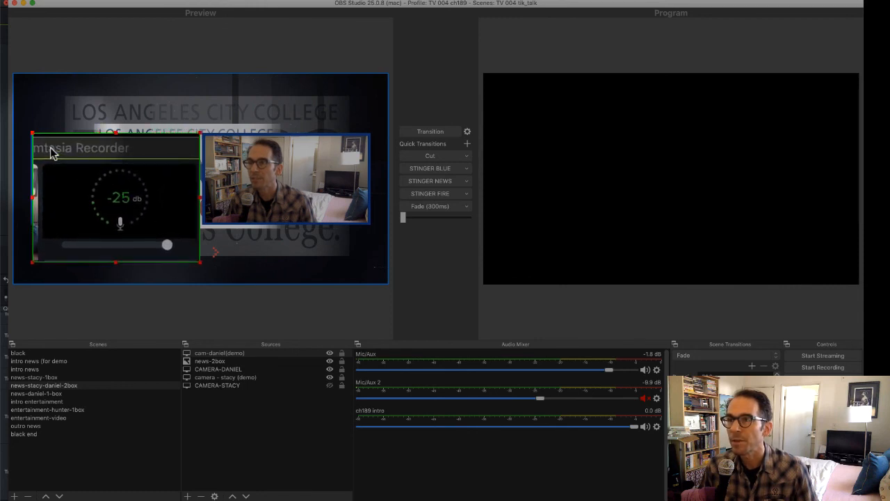
mouse_move(53, 154)
left_mouse_down()
mouse_move(50, 135)
mouse_move(50, 148)
left_mouse_up()
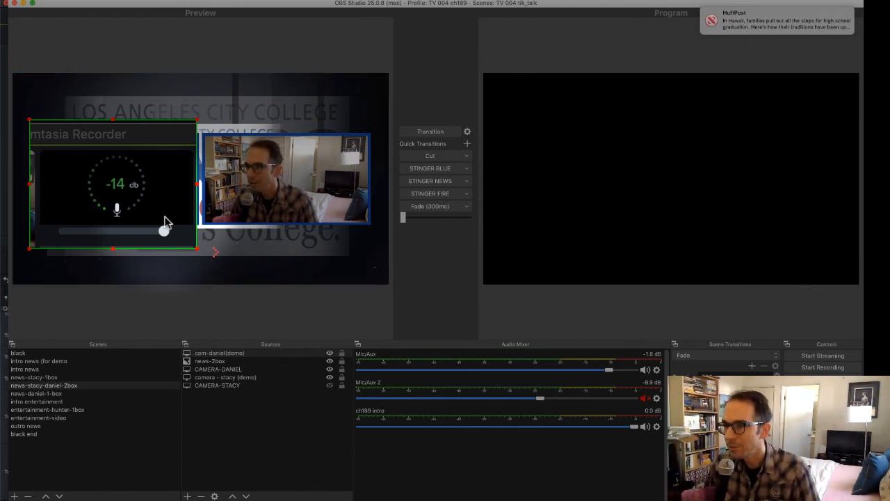
left_click_drag(251, 353, 252, 363)
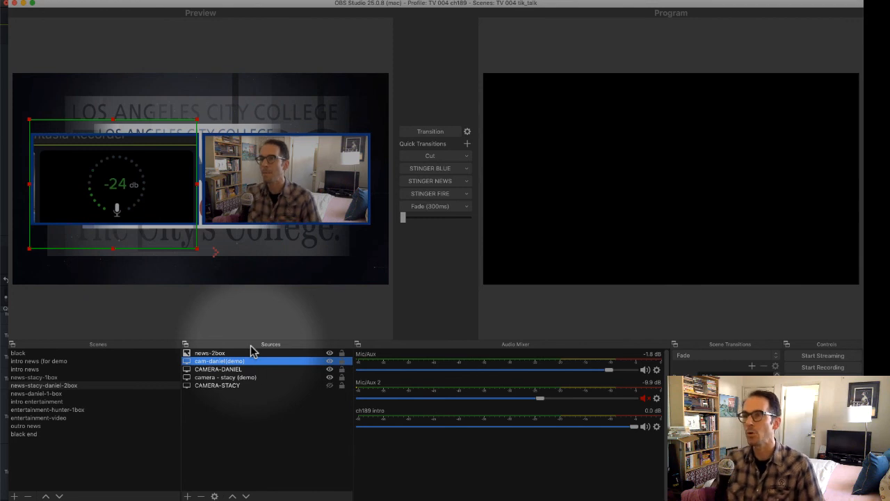
Step: Place camera - stacy (demo) above CAMERA-DANIEL in the source order, directly below cam-daniel(demo)
left_click(251, 352)
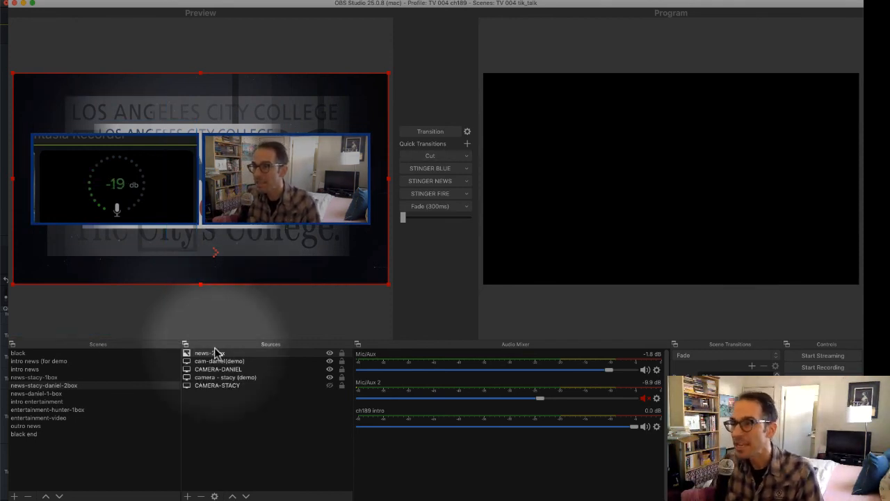
left_click(241, 377)
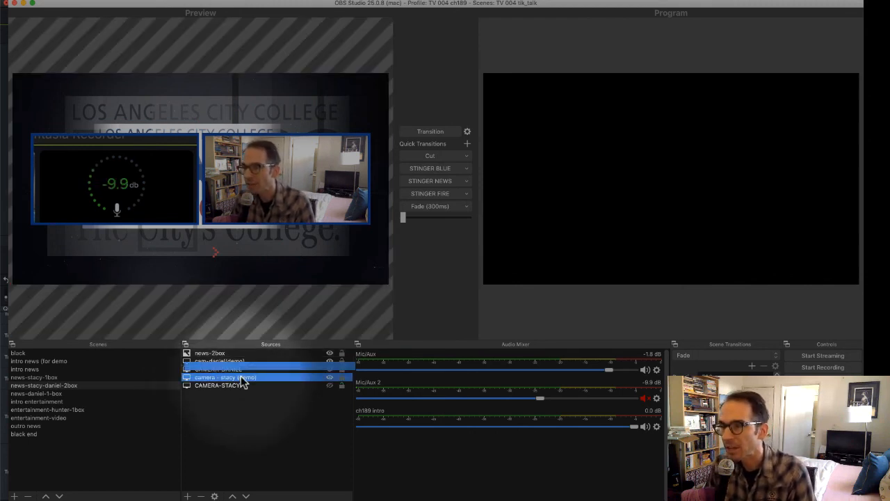
left_click_drag(241, 376, 245, 368)
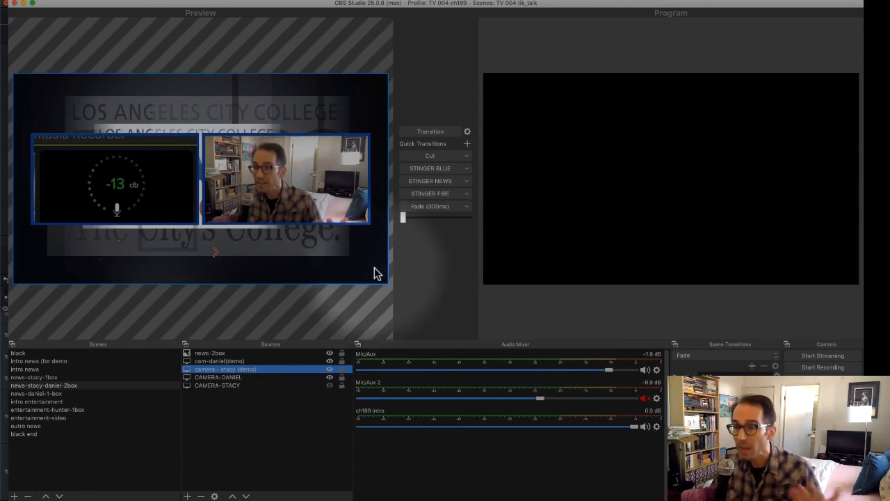
Step: Preview the black and intro news (for demo) scenes, and cut the intro news scene to program
left_click(18, 354)
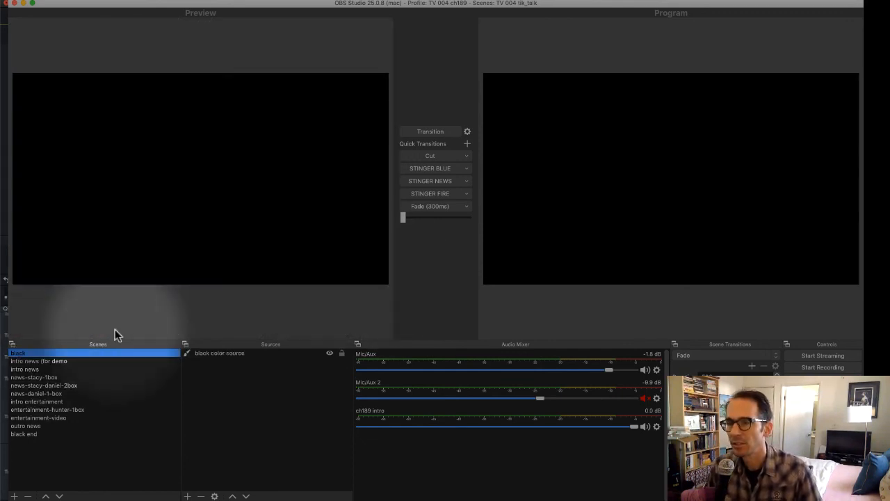
left_click(60, 362)
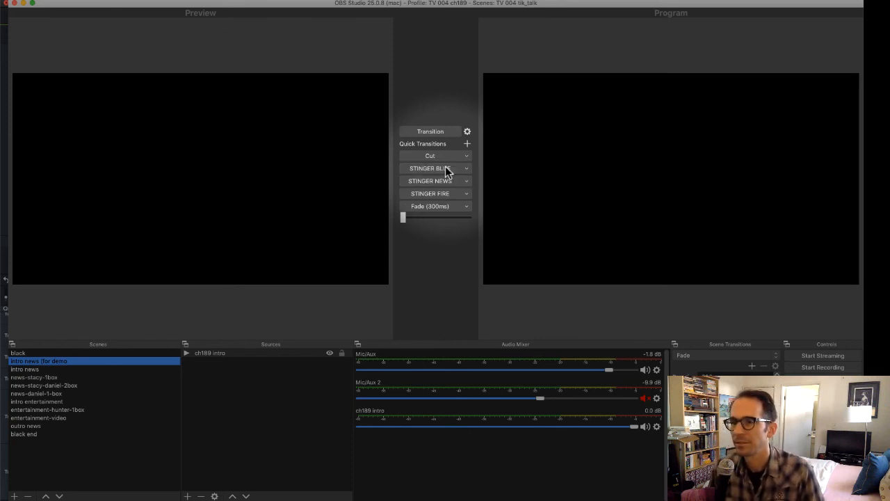
left_click(36, 368)
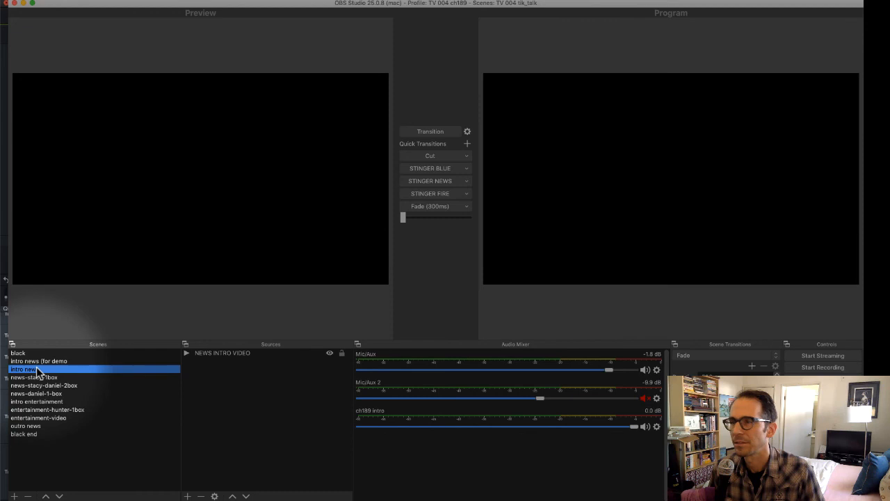
left_click(438, 155)
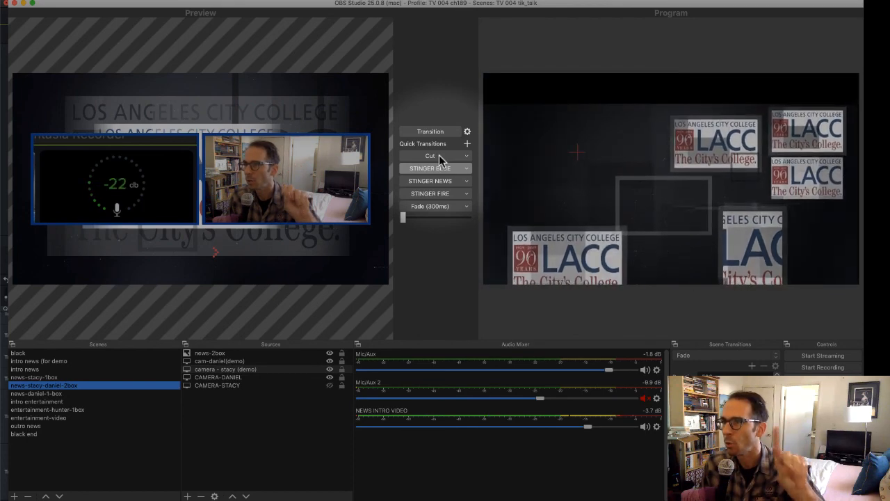
Step: Send news-stacy-daniel-2box to program with STINGER BLUE, and preview the entertainment-hunter-1box and entertainment-video scenes
left_click(439, 167)
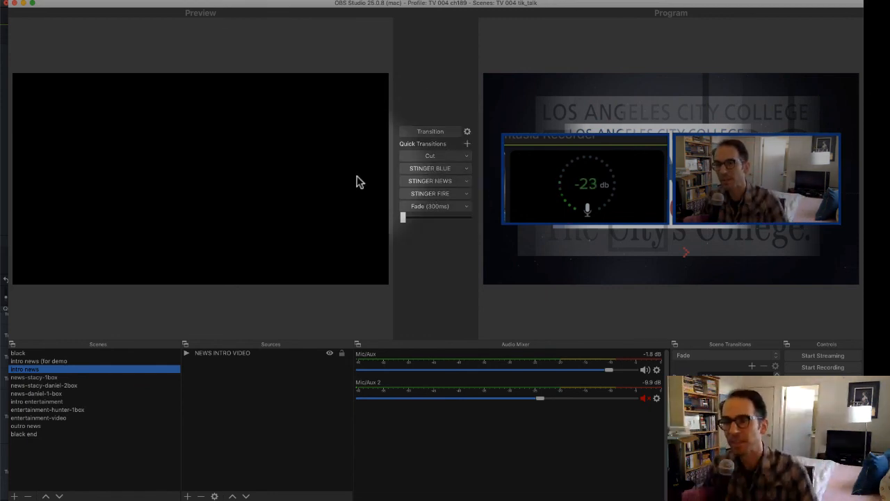
left_click(41, 410)
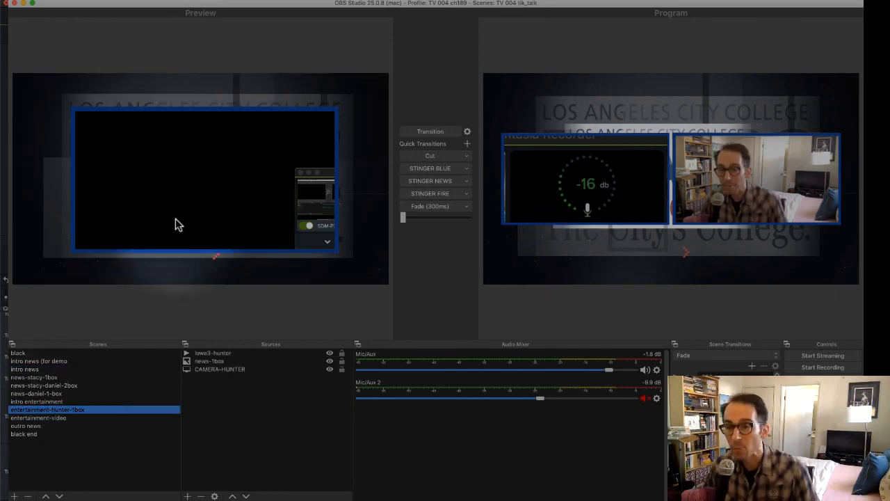
left_click(53, 419)
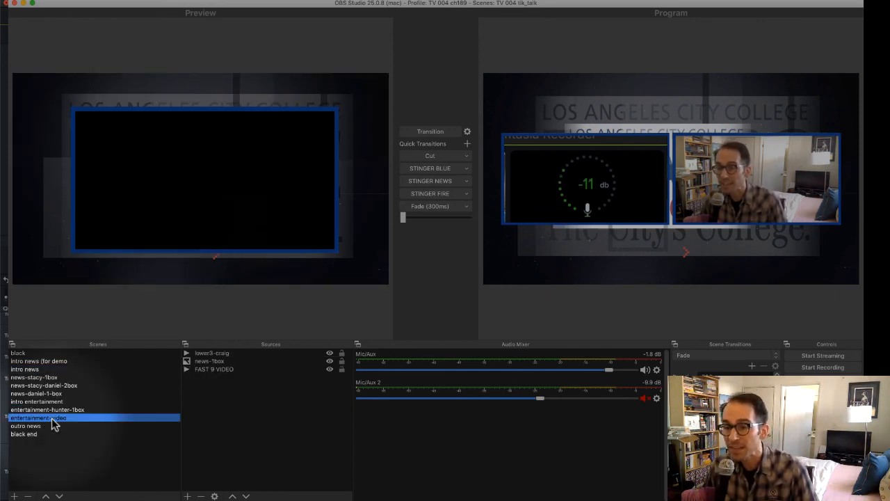
Step: Send the entertainment-video scene to program, load it in preview as well, and select its FAST 9 VIDEO source
key("space")
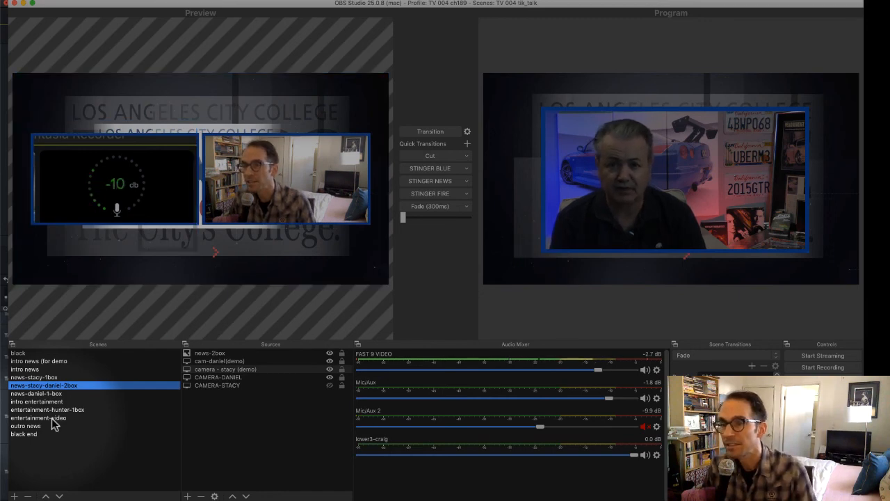
left_click(54, 422)
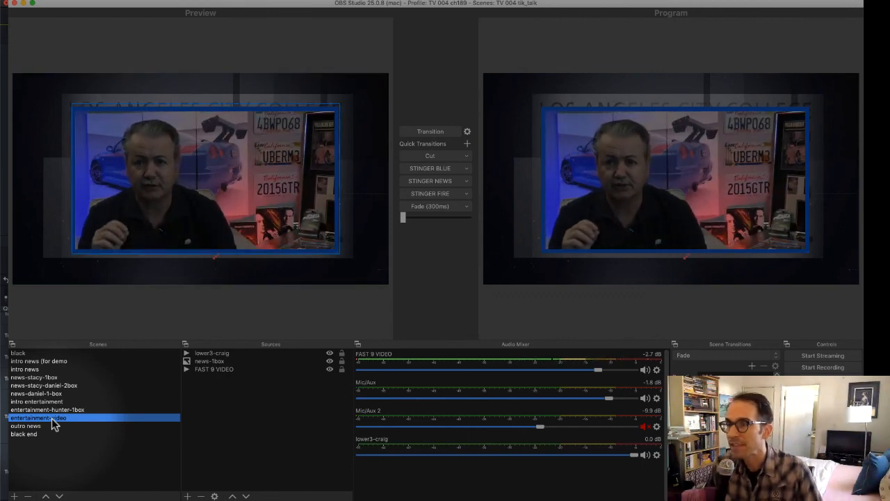
key("Tab")
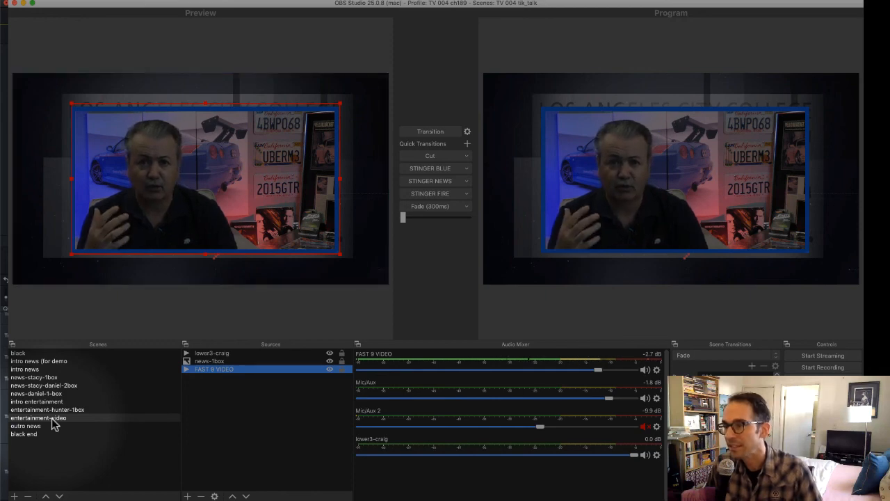
key("space")
left_click(328, 362)
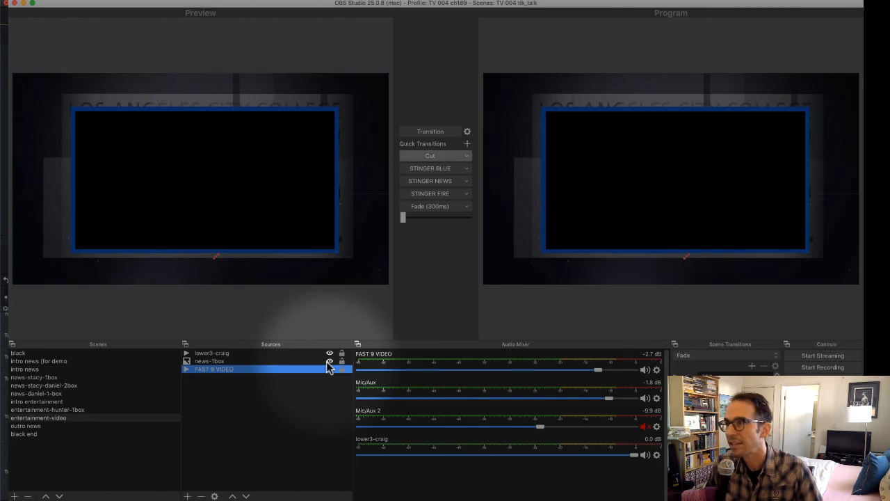
left_click(443, 157)
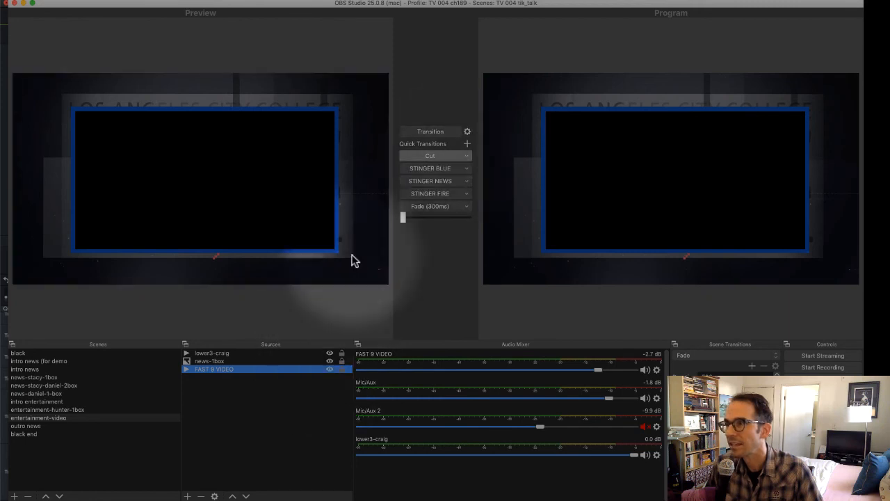
Step: Preview the intro entertainment and intro news (for demo) scenes, and cut the black scene to program
left_click(39, 403)
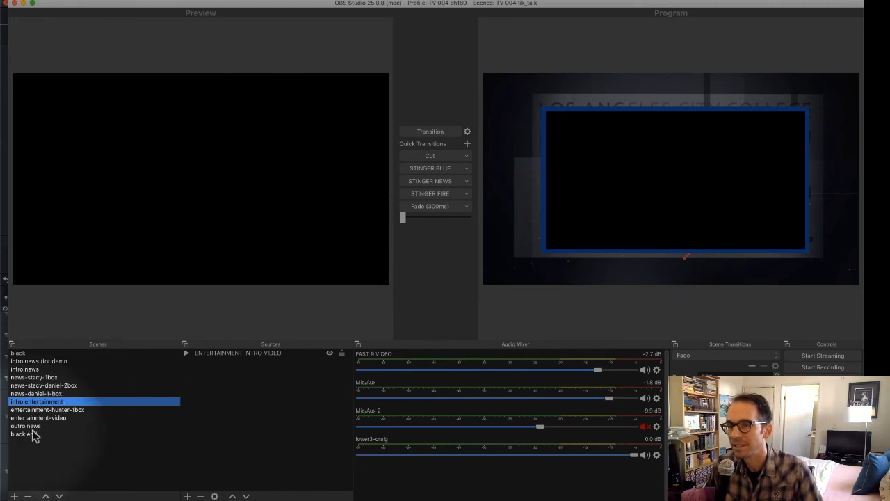
left_click(43, 361)
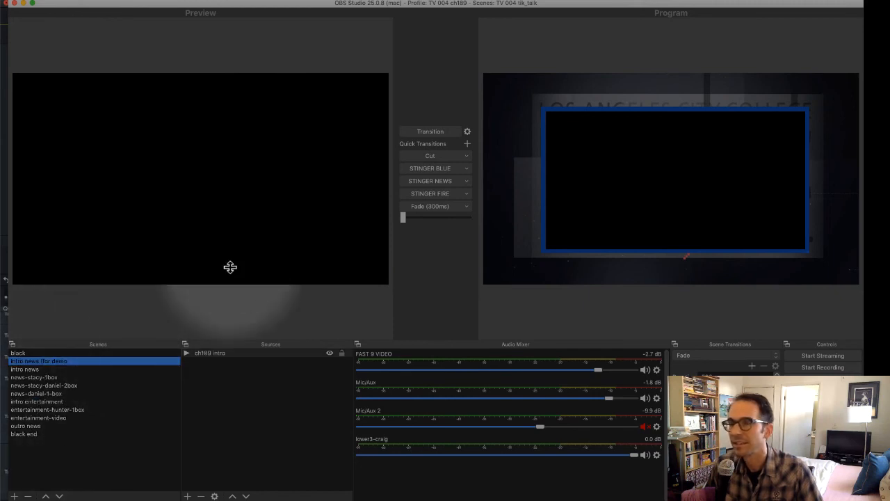
left_click(24, 353)
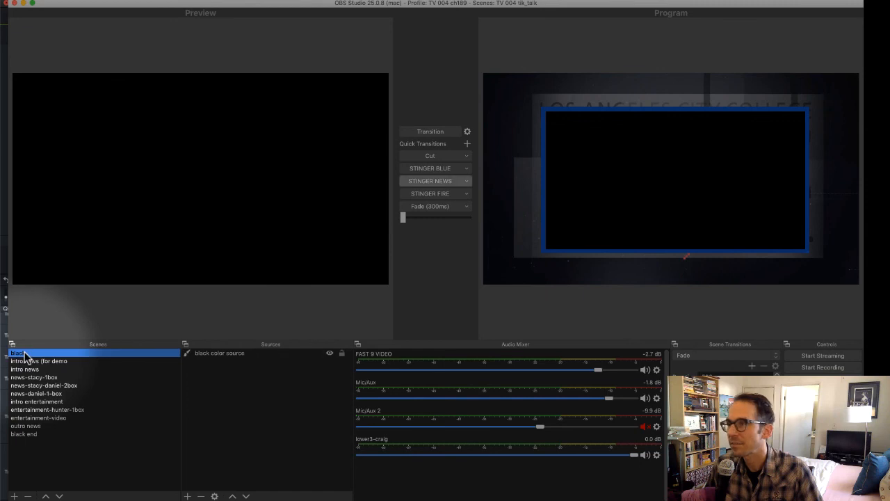
left_click(430, 156)
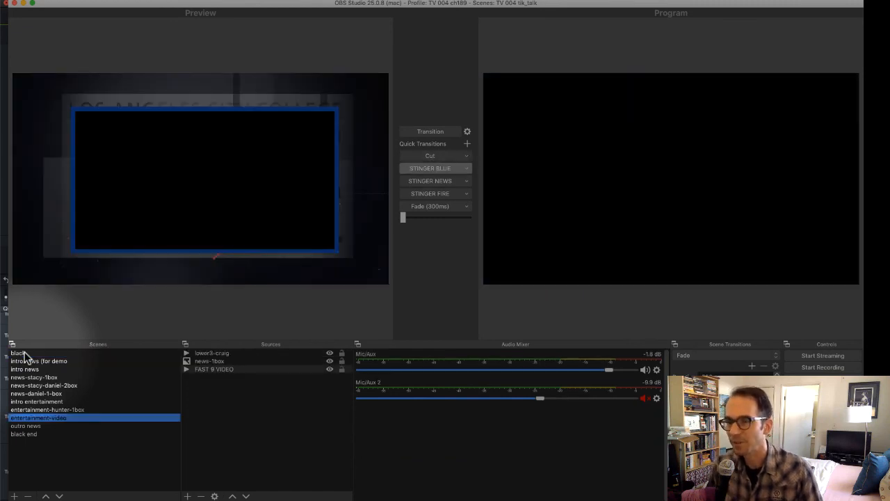
Step: Preview the entertainment-hunter-1box scene, and cut the entertainment-video scene to program
left_click(88, 409)
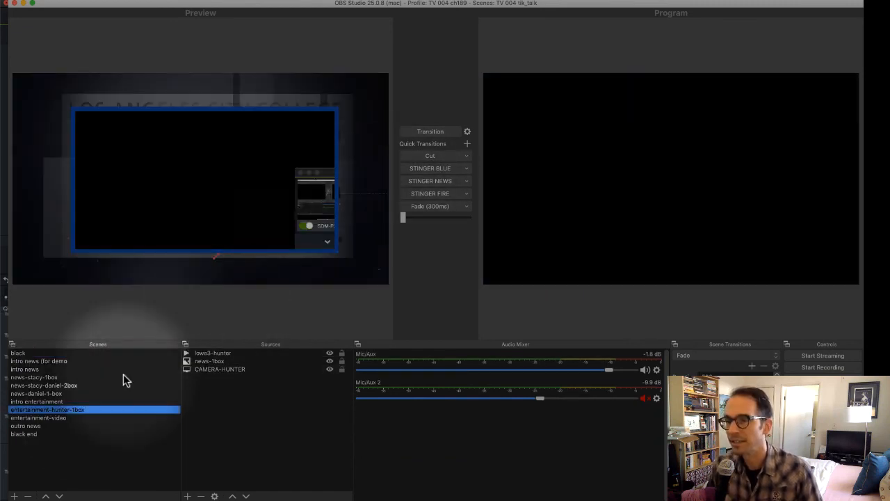
left_click(85, 418)
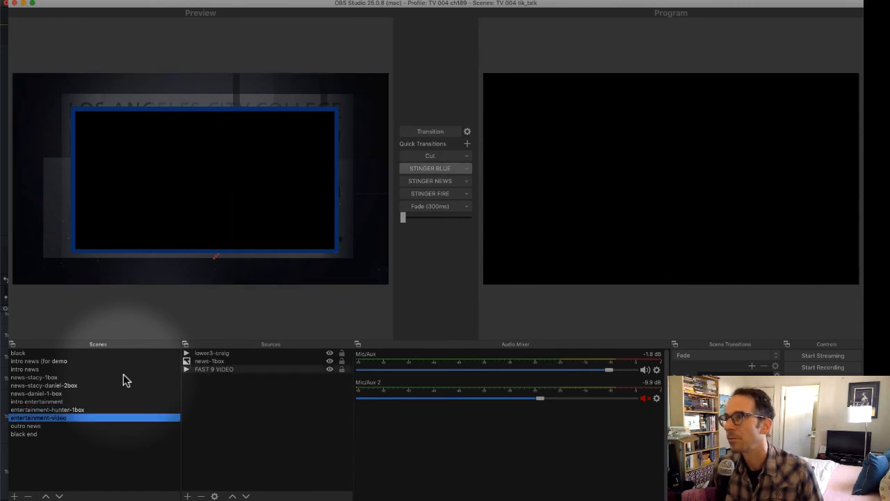
left_click(426, 154)
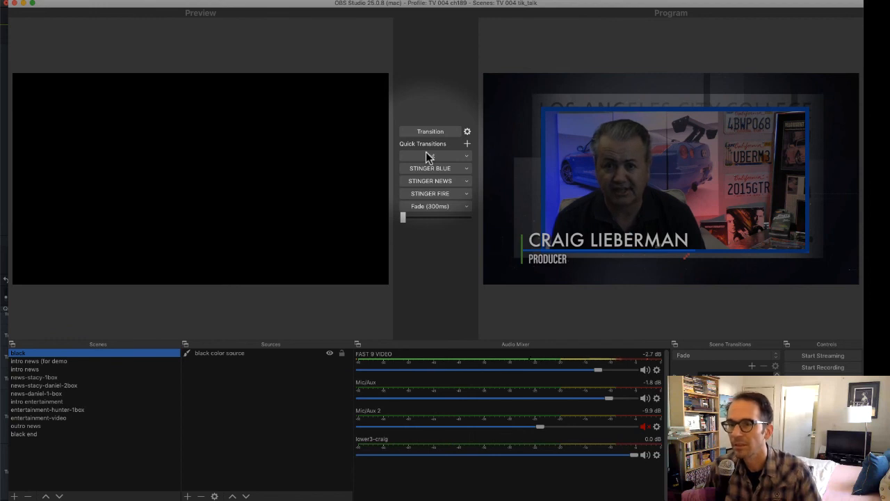
left_click(426, 154)
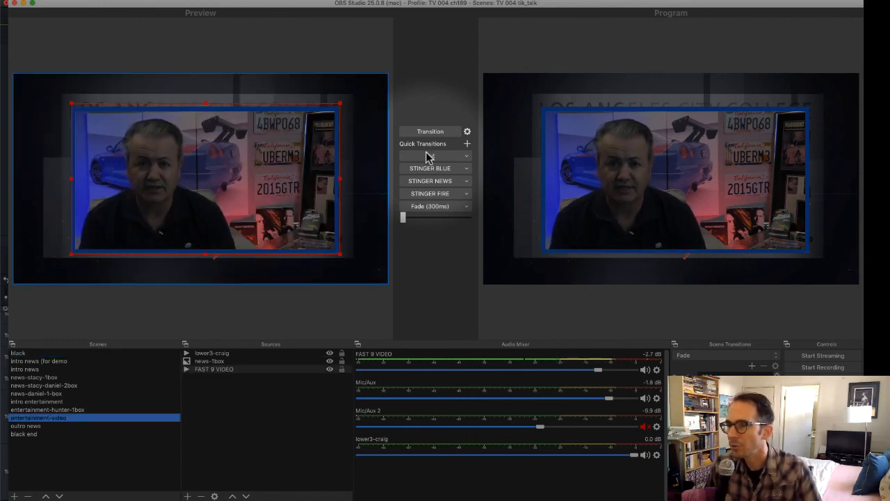
Step: Hide and reshow the news-1box frame and the FAST 9 VIDEO source in the entertainment-video scene
left_click(330, 361)
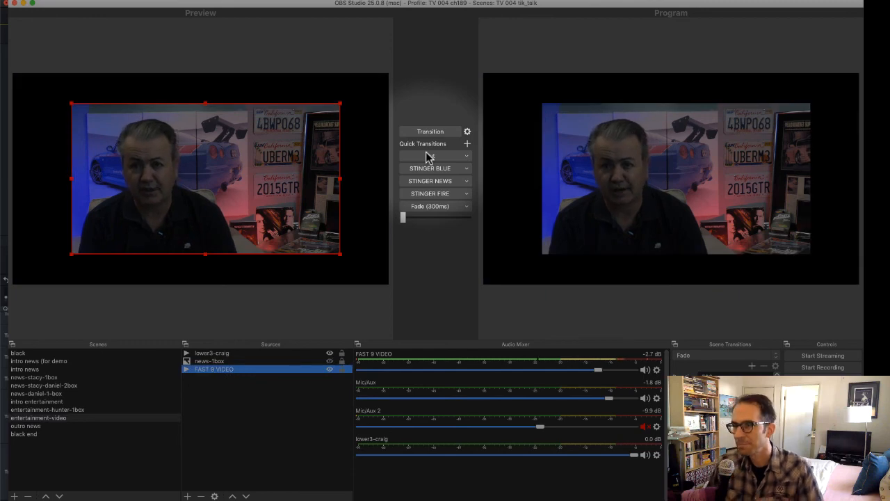
left_click(330, 360)
left_click(329, 369)
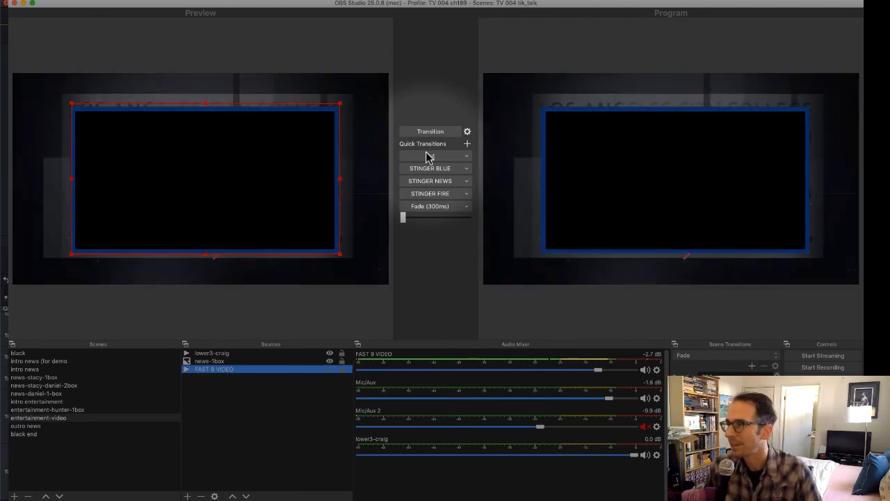
left_click(329, 369)
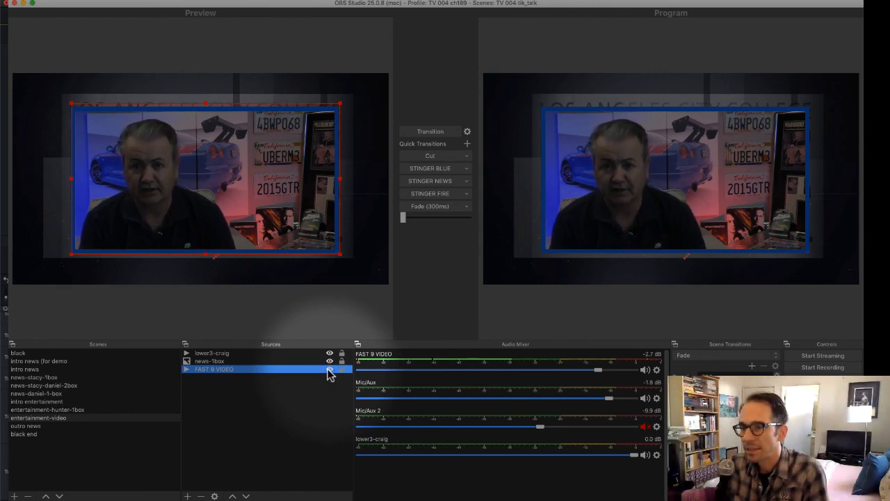
Step: Bring the black scene to program with the 300 ms fade, and preview the intro news and news-stacy-1box scenes
key("1")
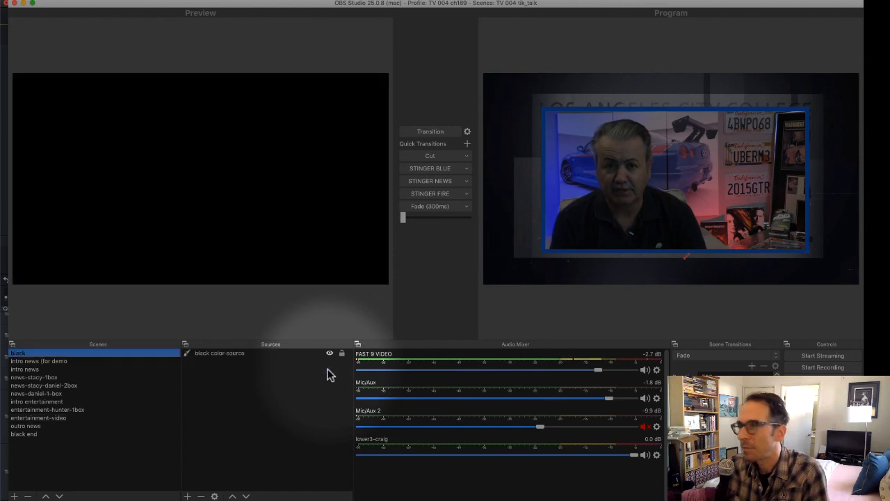
left_click(429, 206)
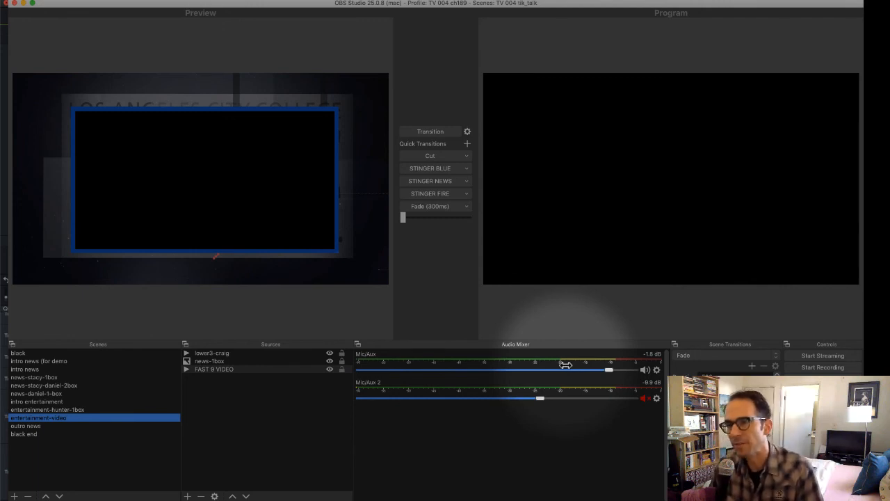
left_click(30, 370)
left_click(33, 376)
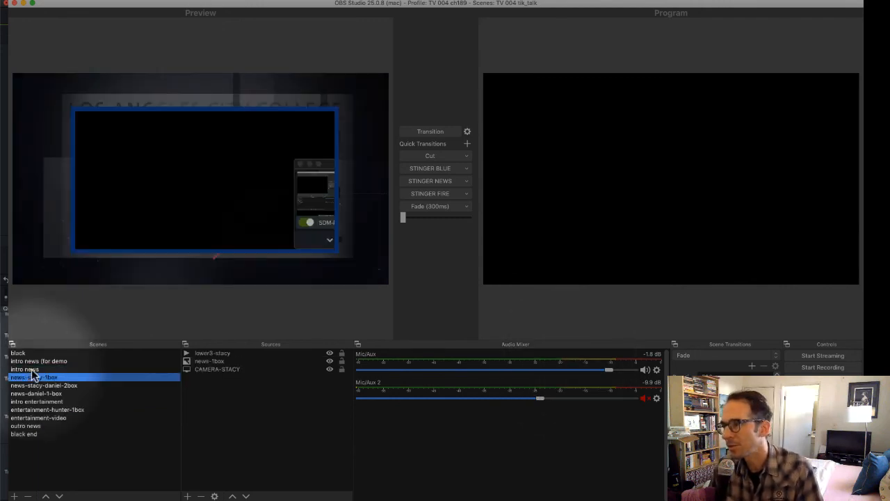
Step: Set the Mic/Aux volume in the audio mixer to -1.7 dB
left_click(375, 354)
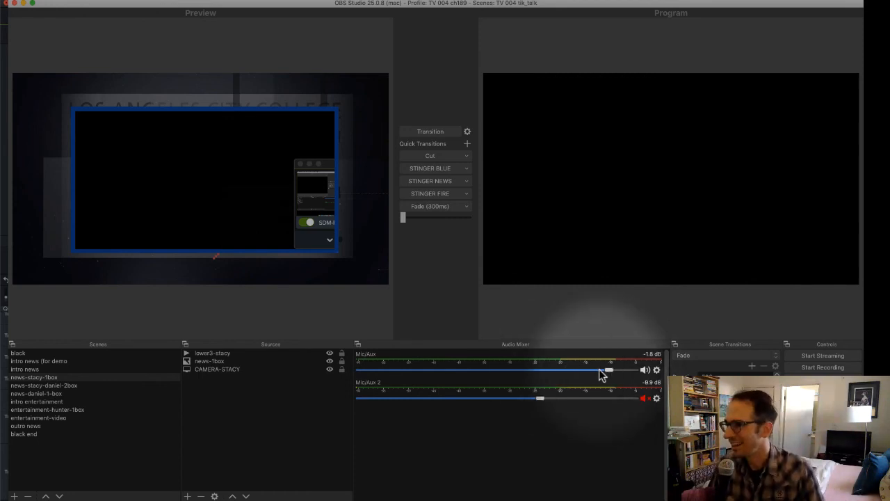
mouse_move(607, 369)
left_mouse_down()
mouse_move(479, 371)
mouse_move(609, 376)
left_mouse_up()
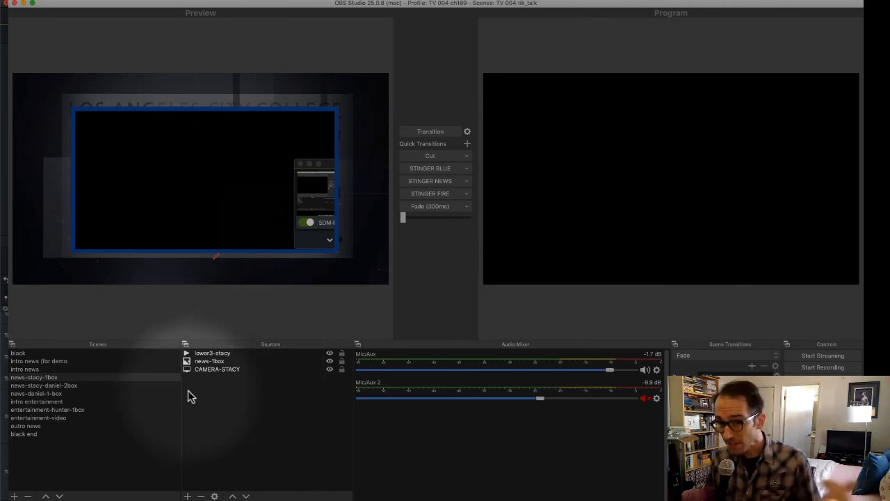
Step: Cut the entertainment-video scene to program, and set the FAST 9 VIDEO volume to -3.1 dB and Mic/Aux 2 to -5.4 dB
left_click(51, 417)
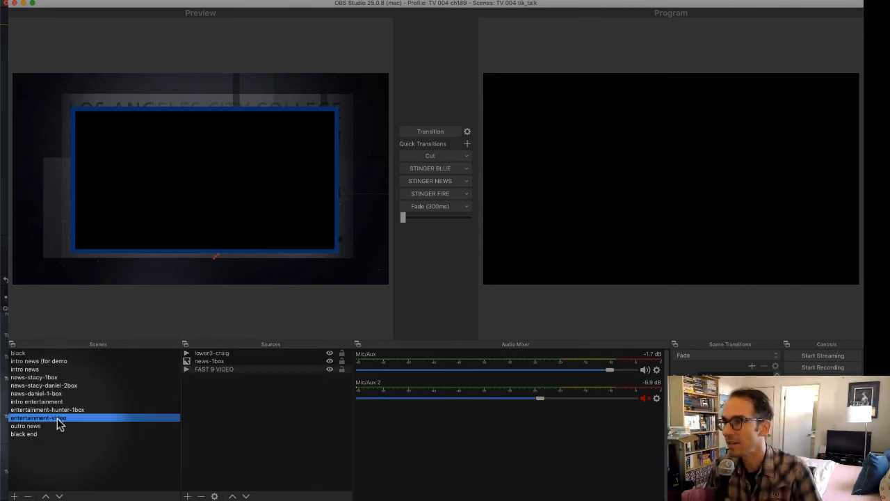
left_click(416, 155)
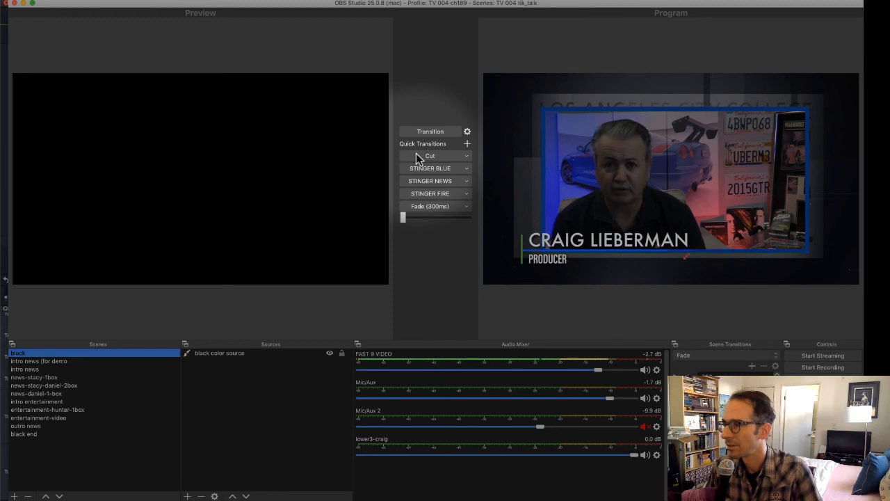
left_click_drag(597, 370, 563, 370)
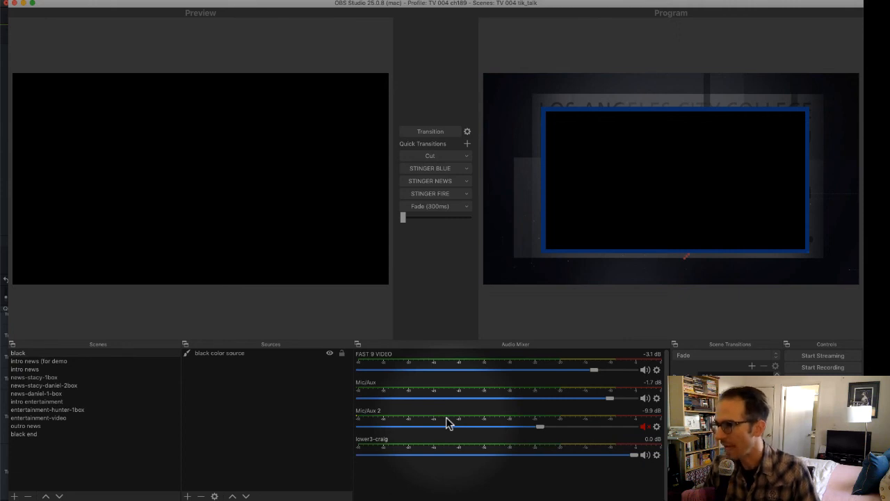
left_click_drag(539, 426, 570, 428)
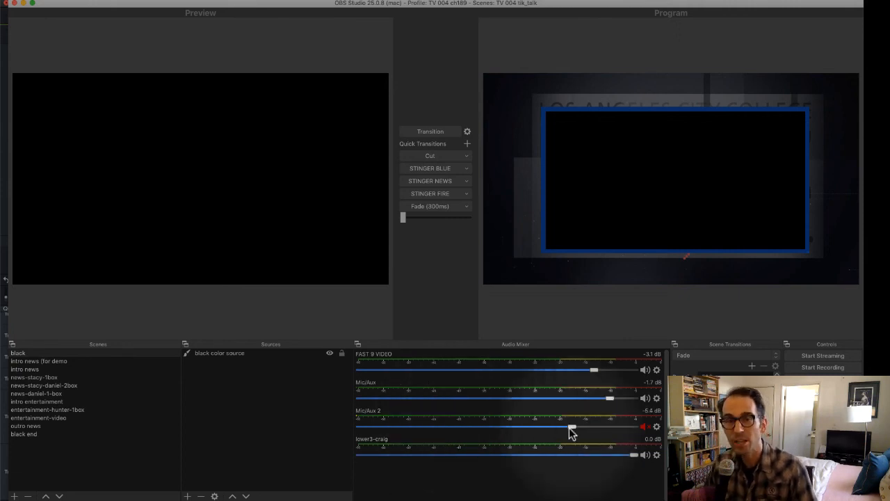